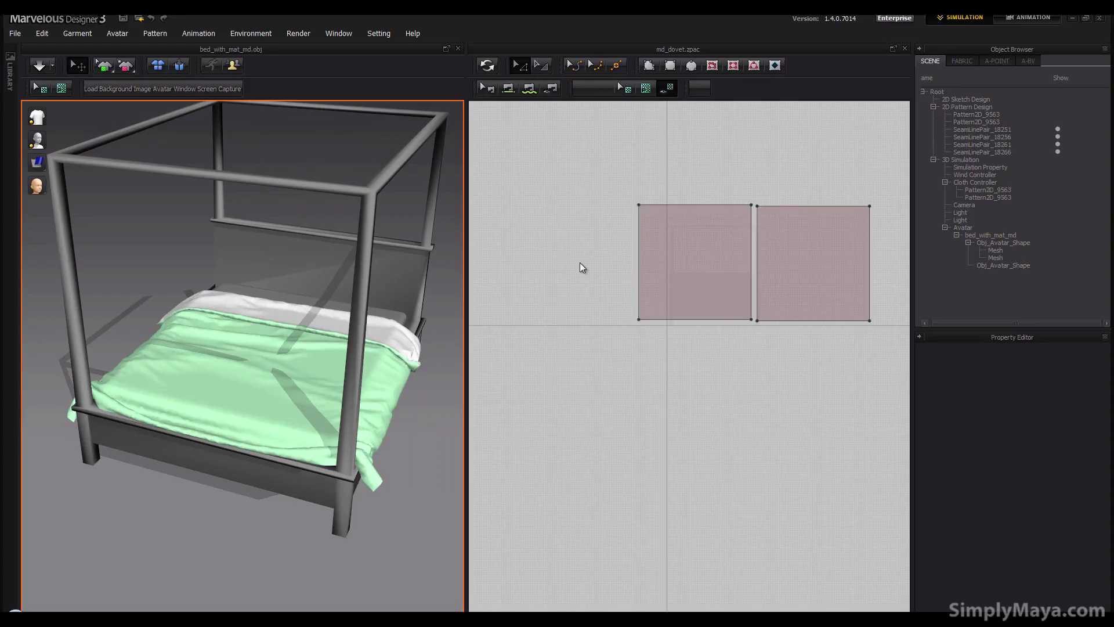
- Move the green duvet pattern down and away from the neighbouring pattern in the 2D view
{"action": "right_click_drag", "start_coordinate": [582, 266], "coordinate": [554, 266]}
{"action": "left_click", "coordinate": [672, 257]}
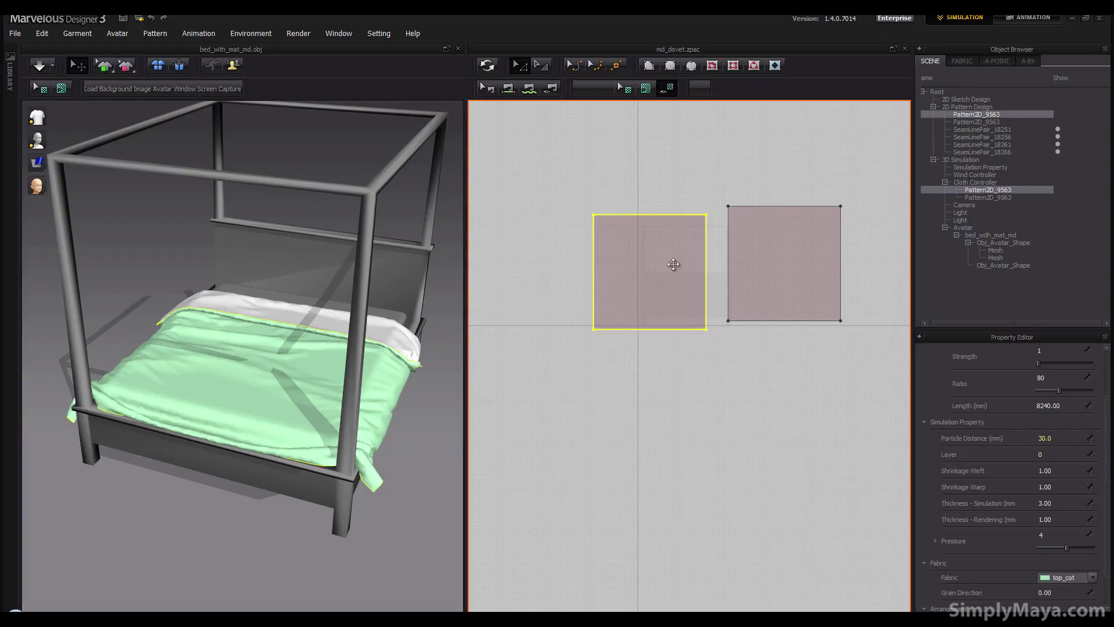
{"action": "left_click_drag", "start_coordinate": [666, 276], "coordinate": [662, 325]}
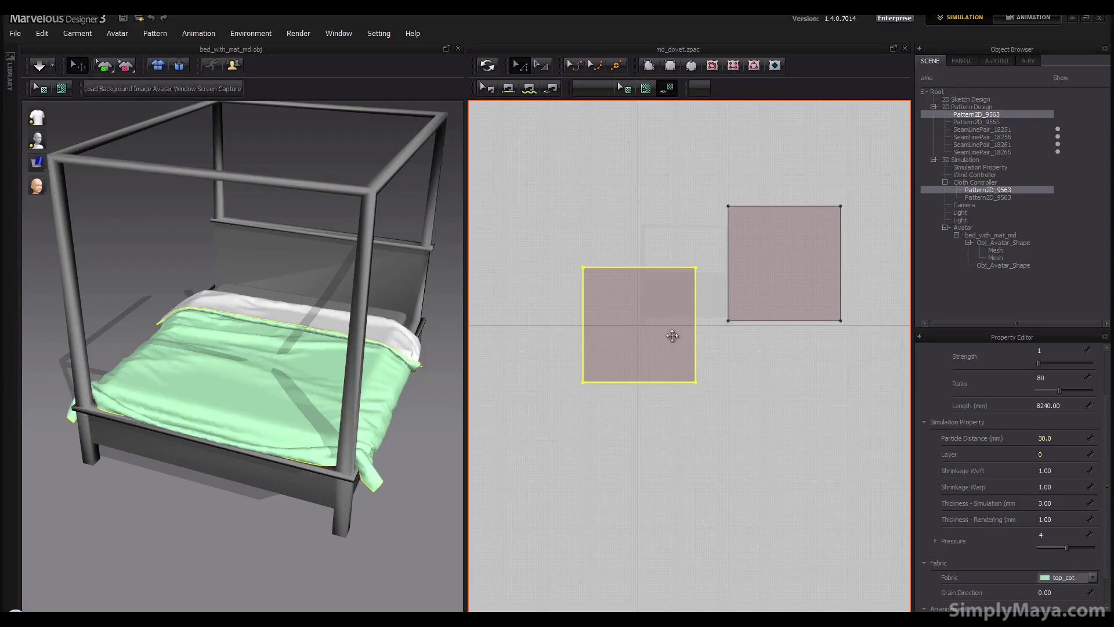
{"action": "left_click", "coordinate": [663, 325]}
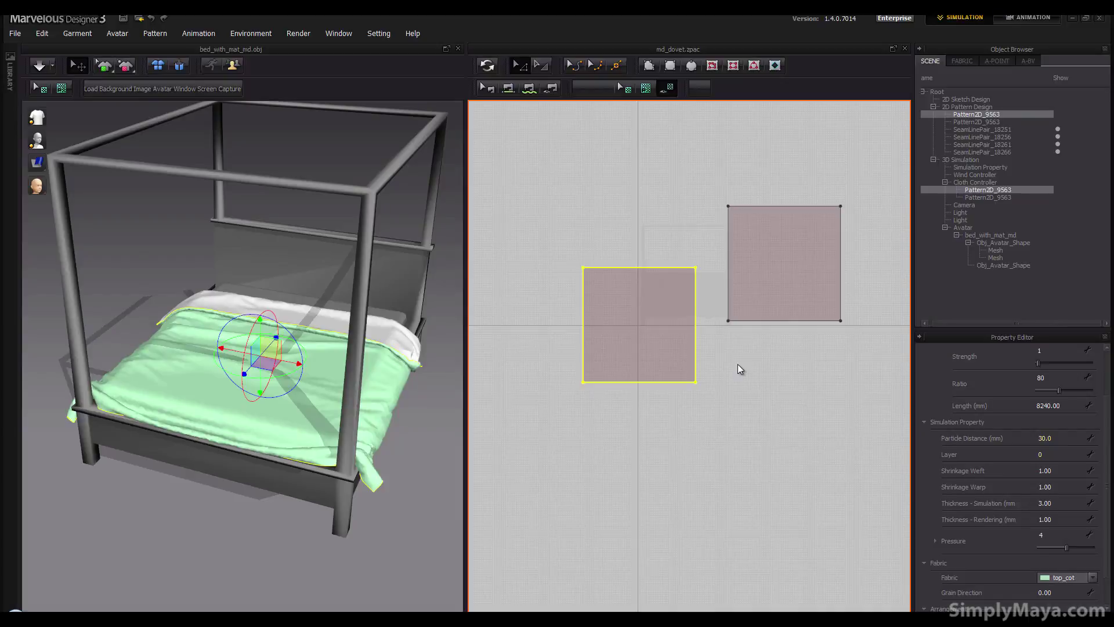
- Check in the fabric list which fabric is assigned to each of the two duvet patterns
{"action": "scroll", "coordinate": [740, 367], "scroll_direction": "up", "scroll_amount": 4}
{"action": "right_click_drag", "start_coordinate": [664, 329], "coordinate": [741, 355]}
{"action": "scroll", "coordinate": [740, 356], "scroll_direction": "up", "scroll_amount": 3}
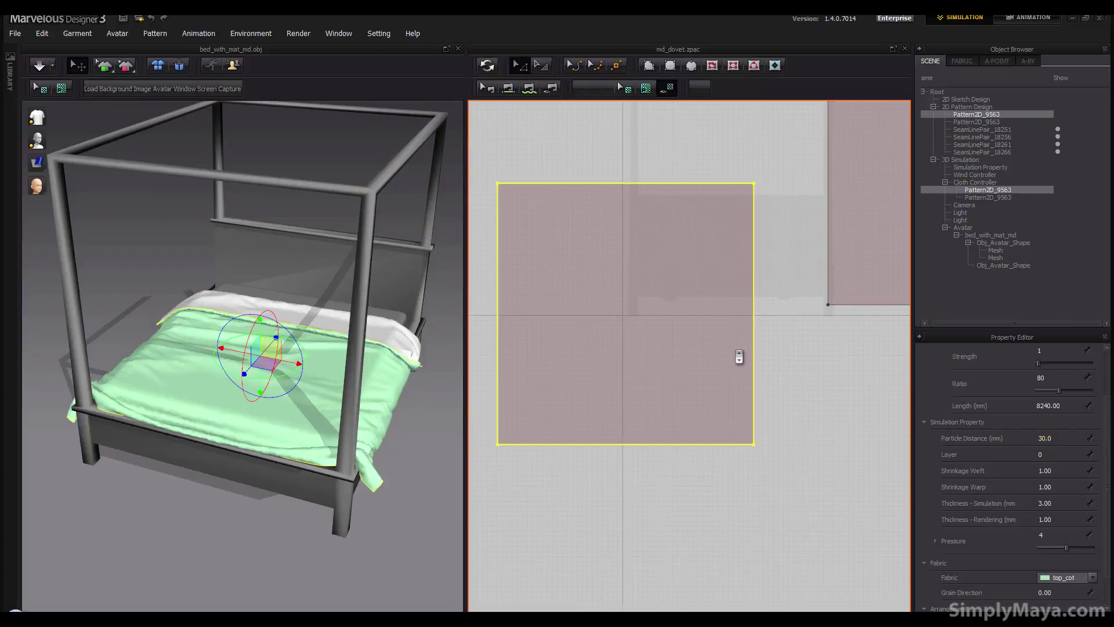
{"action": "middle_click_drag", "start_coordinate": [764, 323], "coordinate": [818, 335]}
{"action": "left_click", "coordinate": [963, 60]}
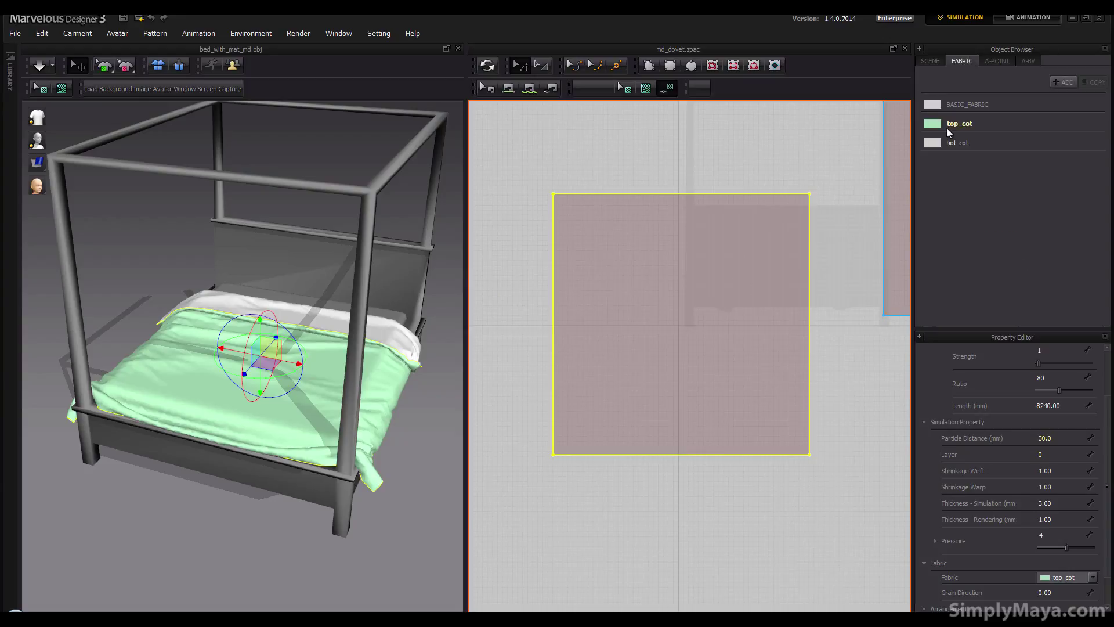
{"action": "scroll", "coordinate": [842, 203], "scroll_direction": "down", "scroll_amount": 1}
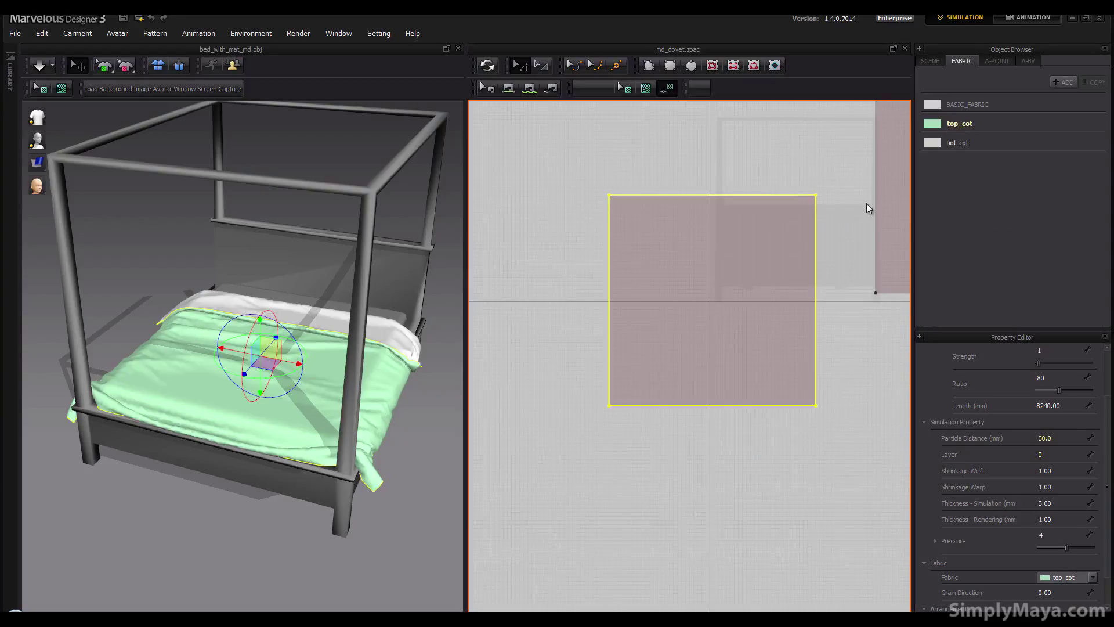
{"action": "left_click", "coordinate": [893, 193]}
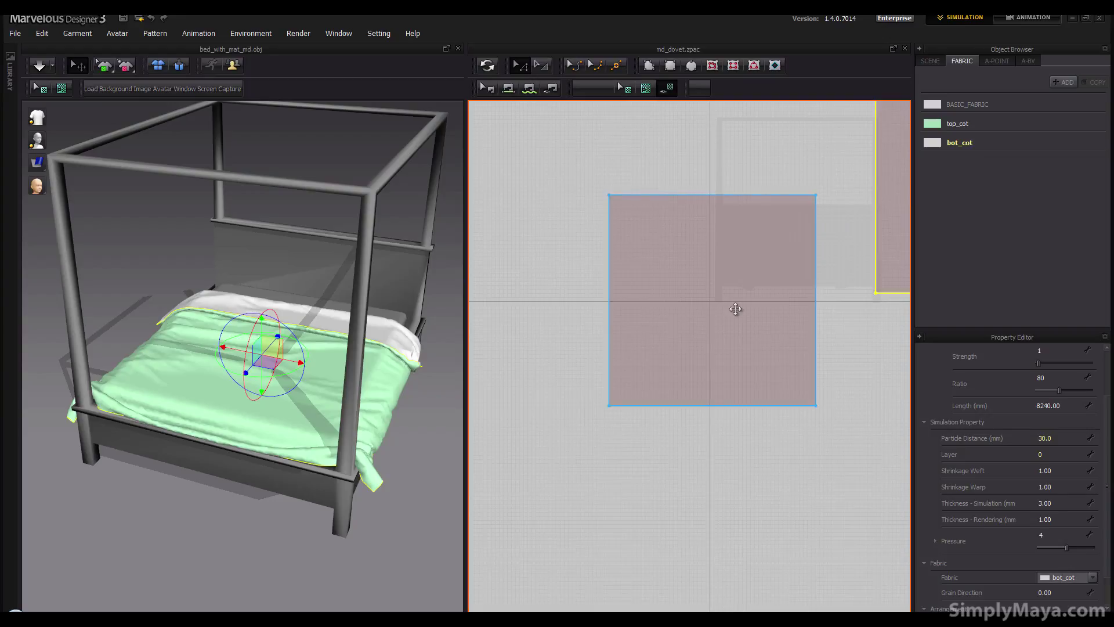
{"action": "left_click", "coordinate": [696, 279]}
- Create a small internal square with a total line length of about 296 mm near the upper-left corner of the top_cot pattern
{"action": "middle_click_drag", "start_coordinate": [646, 282], "coordinate": [626, 287]}
{"action": "left_click_drag", "start_coordinate": [688, 300], "coordinate": [685, 299]}
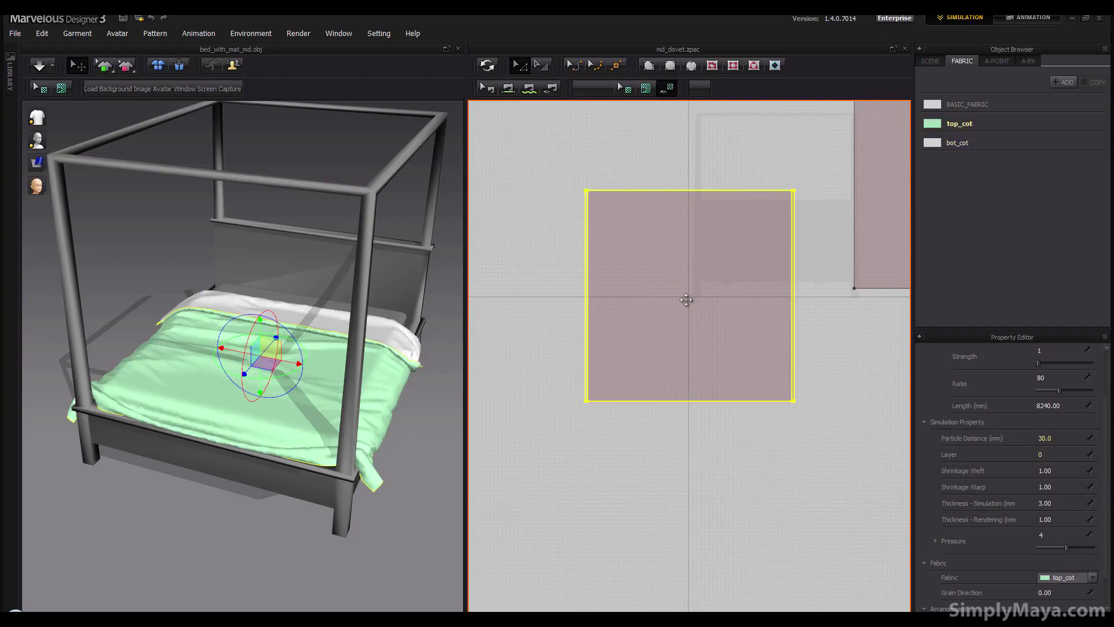
{"action": "right_click_drag", "start_coordinate": [703, 253], "coordinate": [704, 264]}
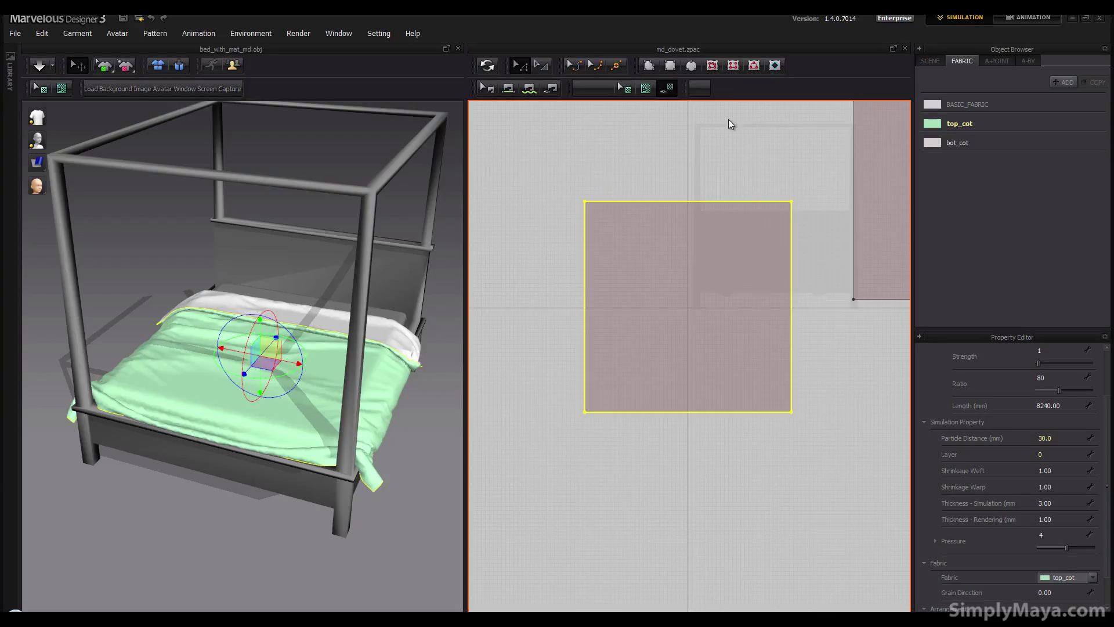
{"action": "left_click", "coordinate": [733, 66]}
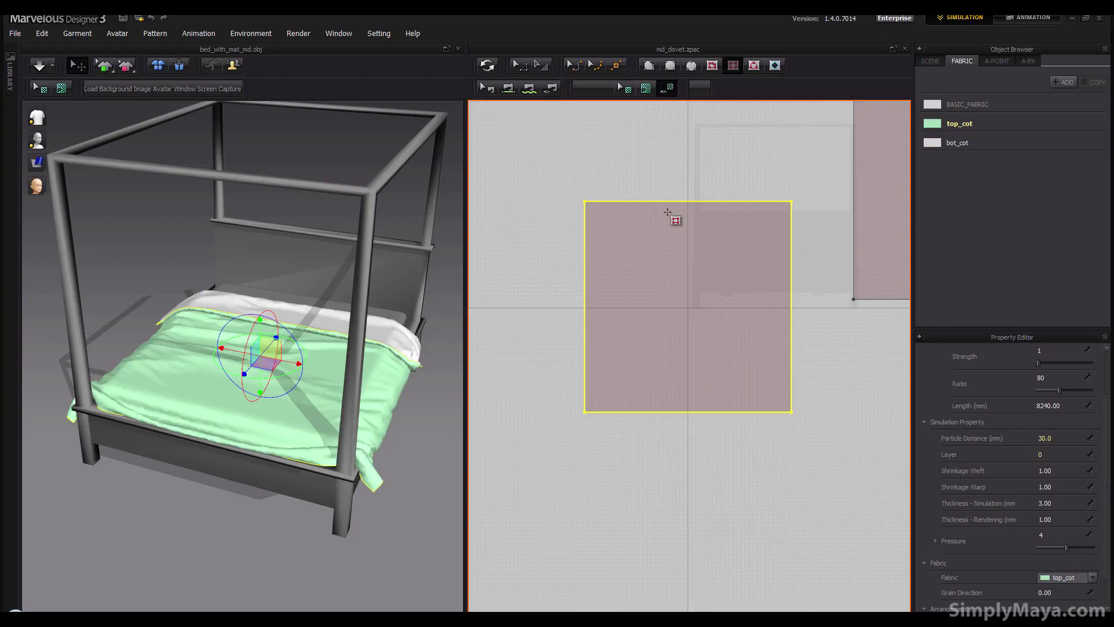
{"action": "scroll", "coordinate": [654, 228], "scroll_direction": "up", "scroll_amount": 5}
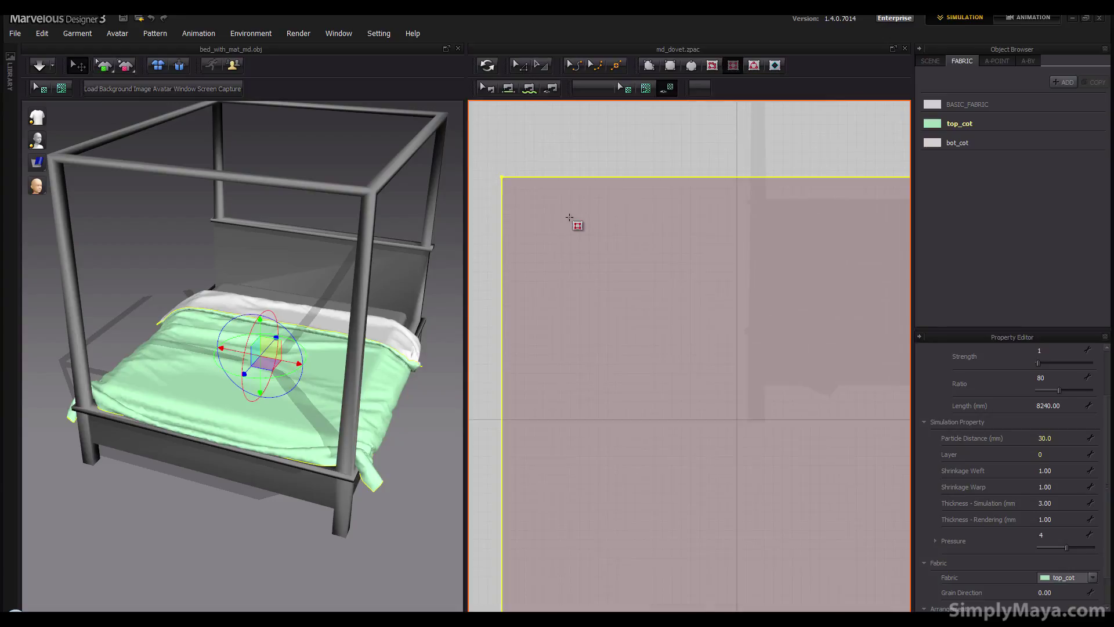
{"action": "left_click_drag", "start_coordinate": [570, 217], "coordinate": [584, 231]}
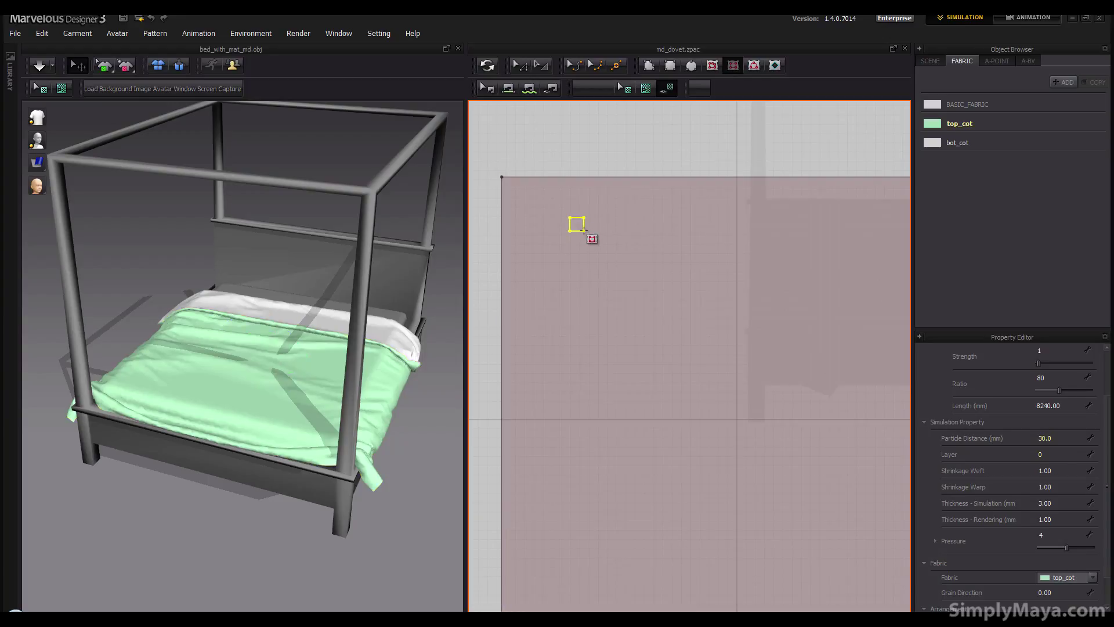
{"action": "scroll", "coordinate": [599, 217], "scroll_direction": "down", "scroll_amount": 4}
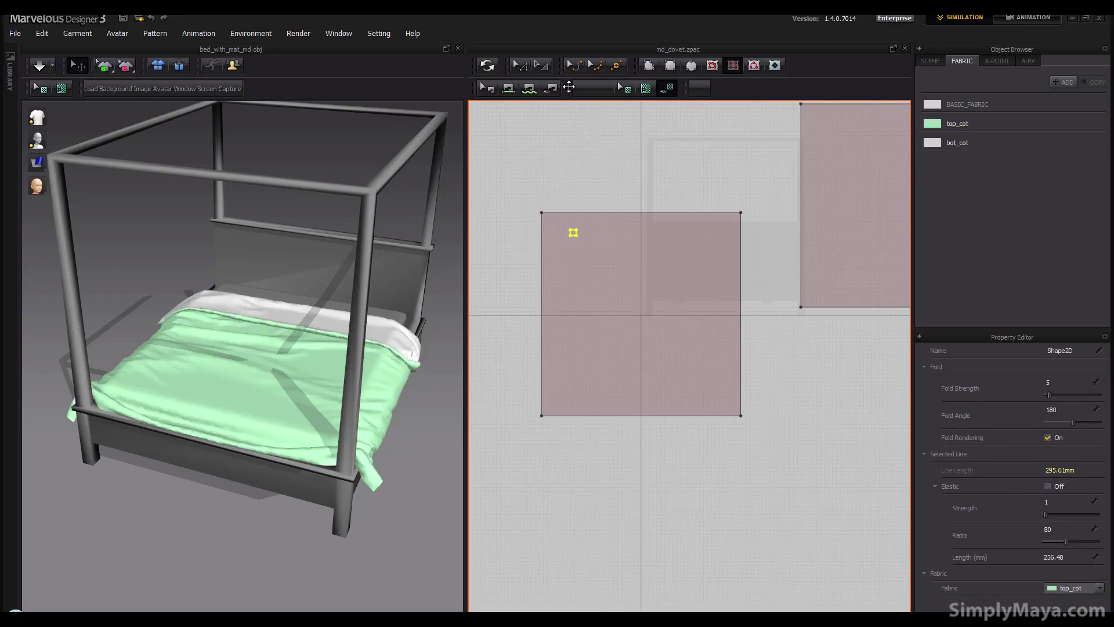
- Rotate the small internal square into a diamond with the Transform tool
{"action": "left_click", "coordinate": [542, 65]}
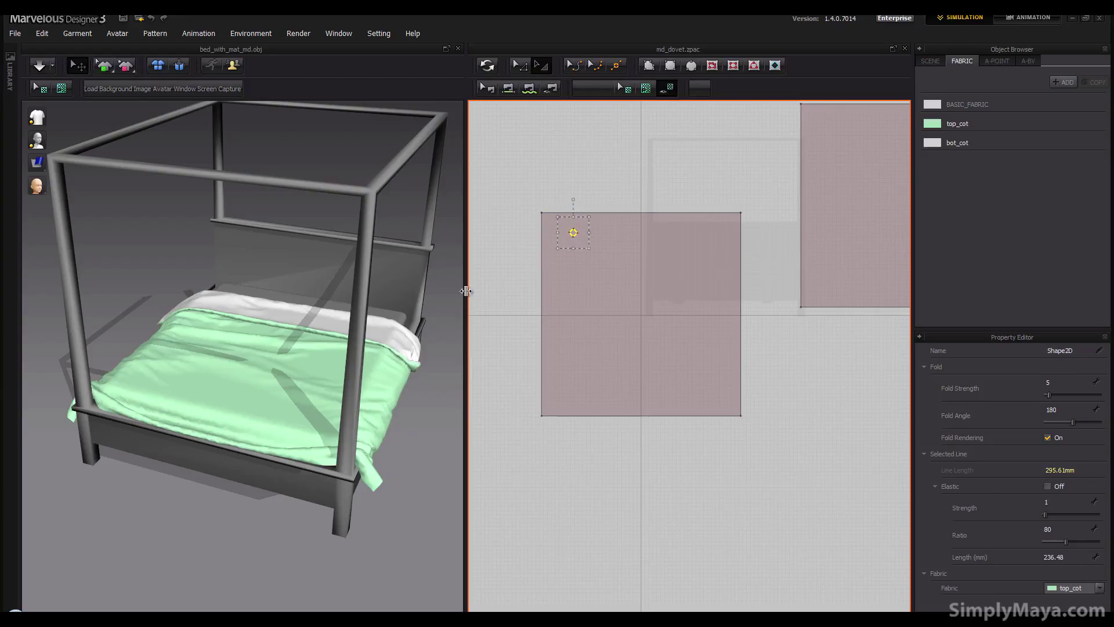
{"action": "left_click_drag", "start_coordinate": [467, 291], "coordinate": [532, 261]}
{"action": "right_click_drag", "start_coordinate": [338, 320], "coordinate": [451, 319]}
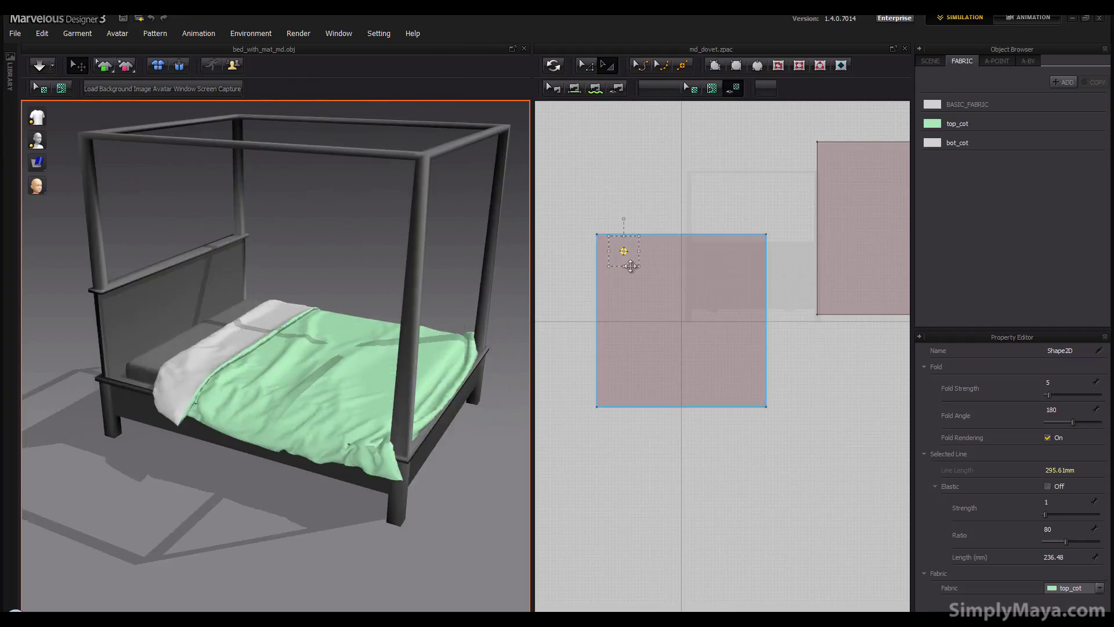
{"action": "left_click", "coordinate": [660, 202]}
{"action": "left_click", "coordinate": [624, 251]}
{"action": "left_click", "coordinate": [589, 65]}
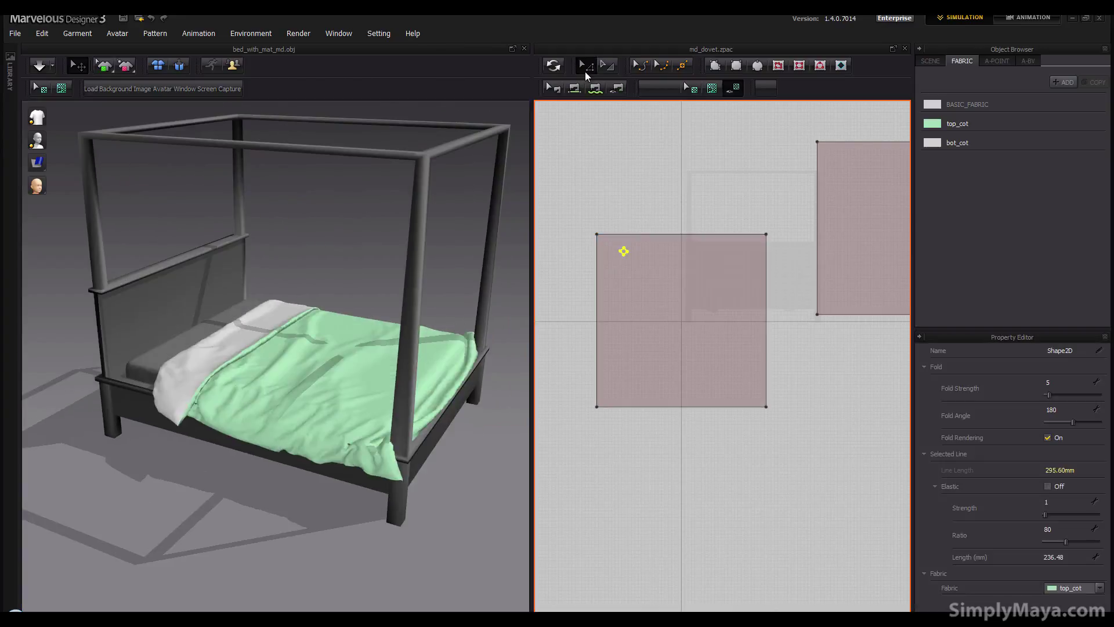
- Turn on synchronization between the 2D patterns and the 3D garment
{"action": "right_click_drag", "start_coordinate": [371, 307], "coordinate": [366, 385]}
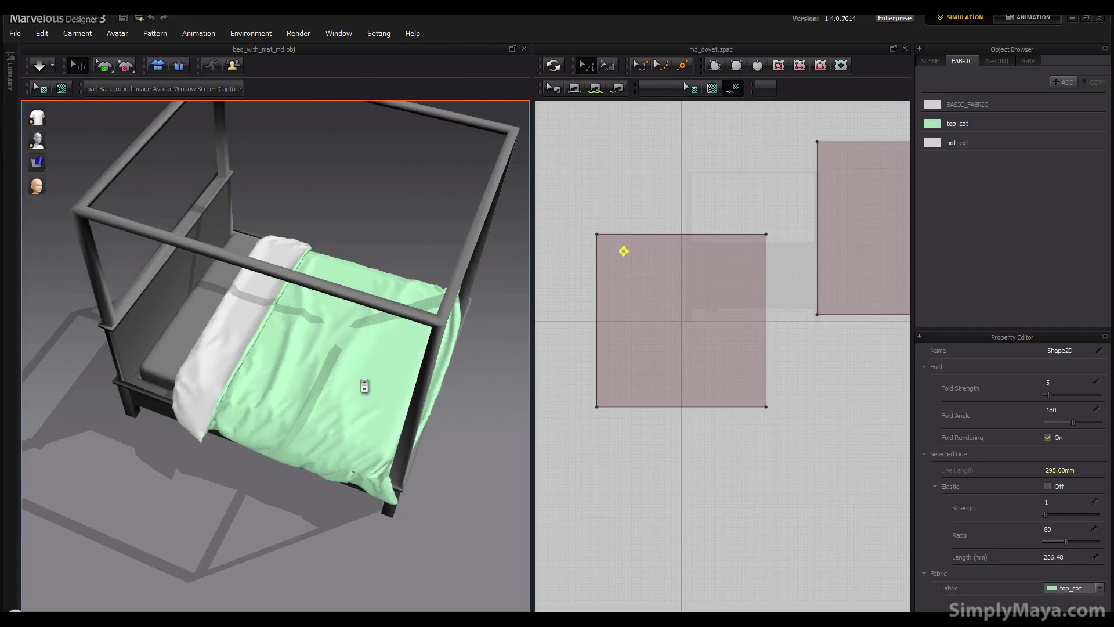
{"action": "middle_click_drag", "start_coordinate": [365, 385], "coordinate": [214, 342]}
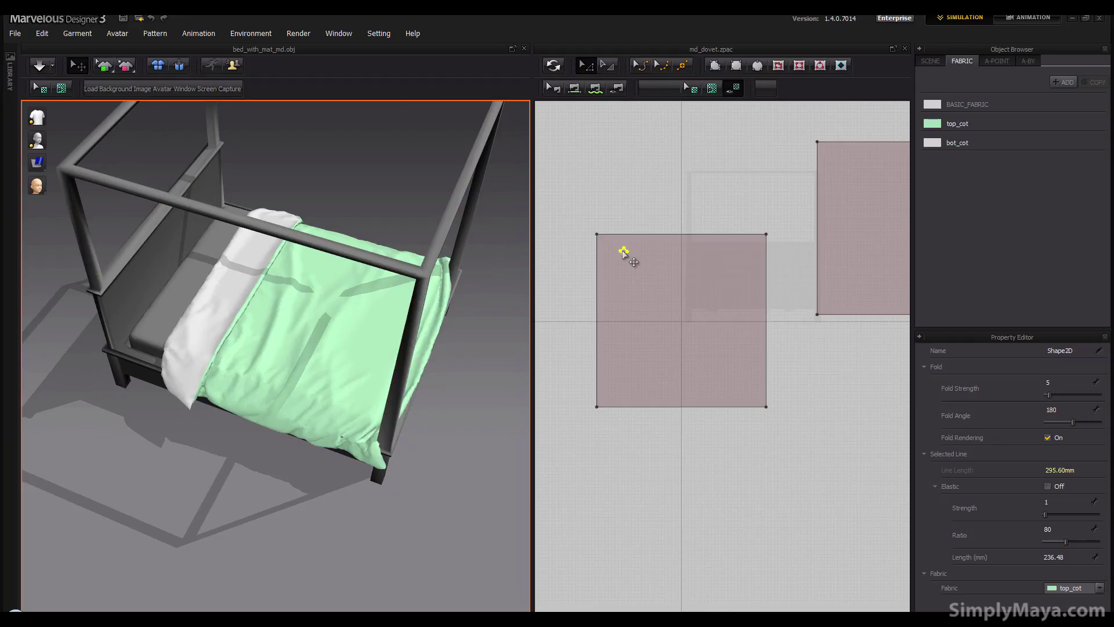
{"action": "left_click", "coordinate": [553, 67]}
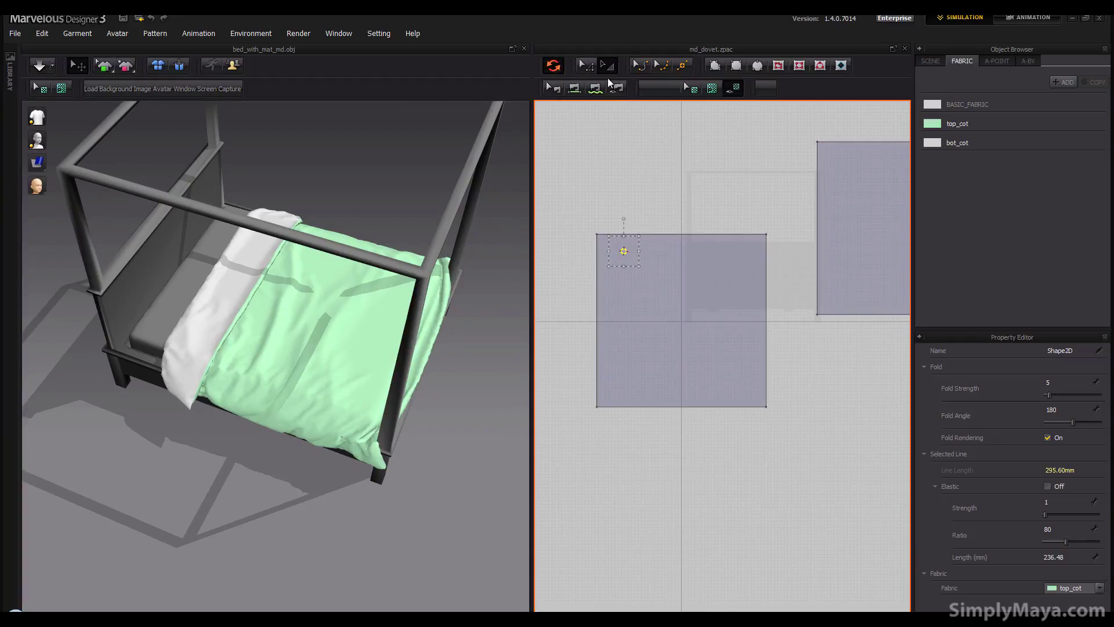
- Reposition the diamond near the pattern's upper-left corner, using its location on the 3D duvet below the folded edge as a guide
{"action": "left_click", "coordinate": [624, 252]}
{"action": "left_click_drag", "start_coordinate": [631, 257], "coordinate": [631, 309]}
{"action": "right_click_drag", "start_coordinate": [298, 353], "coordinate": [259, 331]}
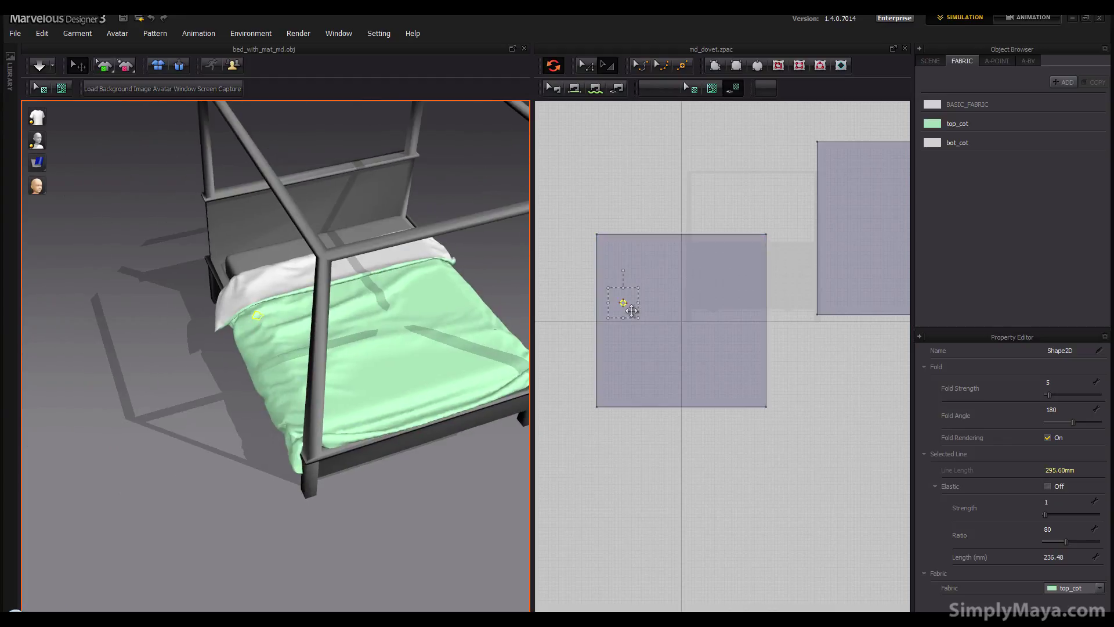
{"action": "left_click_drag", "start_coordinate": [629, 309], "coordinate": [631, 309]}
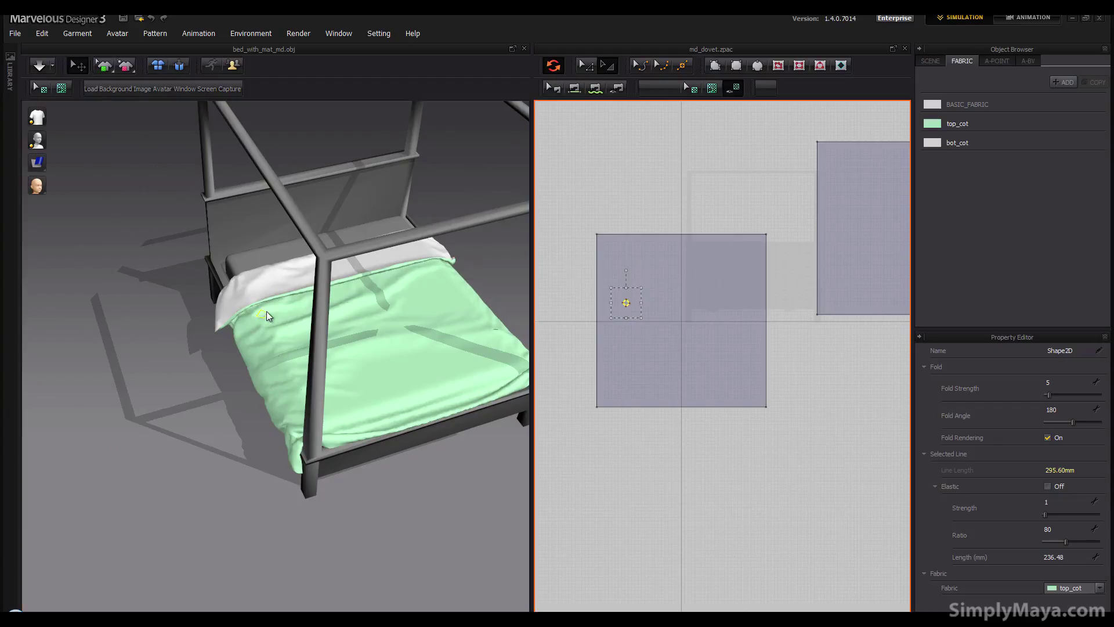
{"action": "mouse_move", "coordinate": [269, 319]}
{"action": "right_mouse_down"}
{"action": "mouse_move", "coordinate": [288, 291]}
{"action": "mouse_move", "coordinate": [275, 309]}
{"action": "right_mouse_up"}
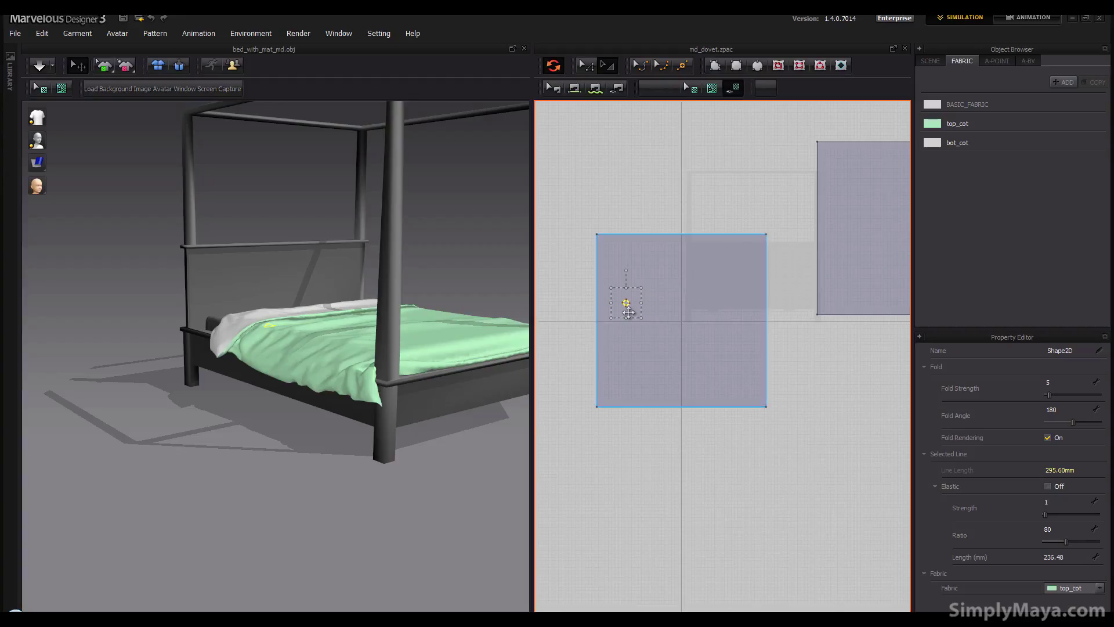
{"action": "left_click_drag", "start_coordinate": [632, 310], "coordinate": [633, 269]}
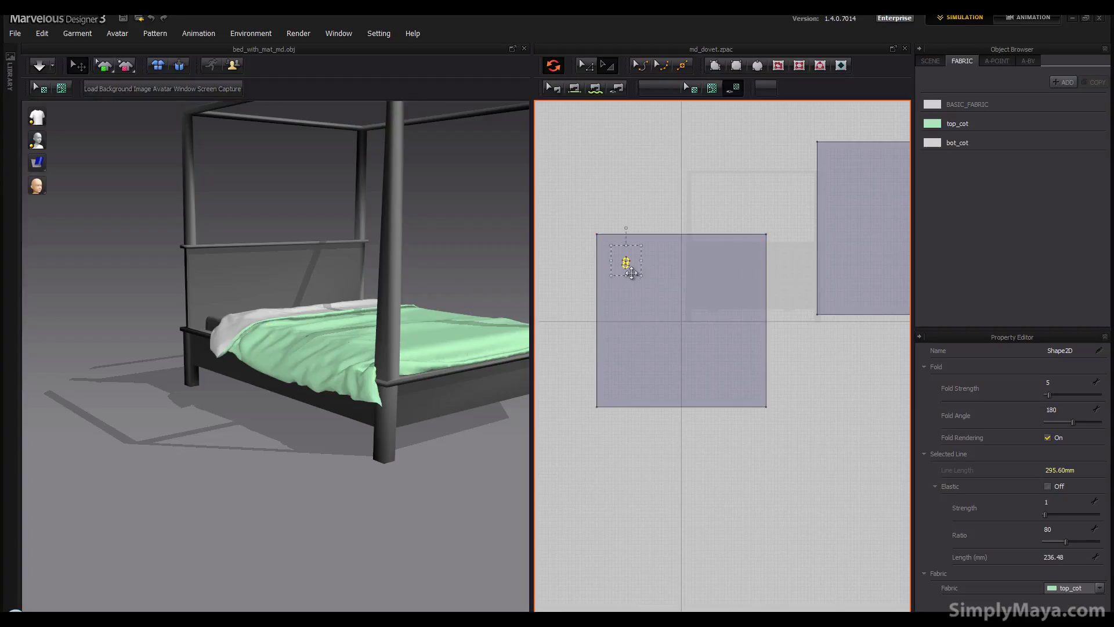
- Paste four copies of the diamond, evenly spaced, to form a horizontal row of five across the upper part of the pattern
{"action": "scroll", "coordinate": [664, 304], "scroll_direction": "up", "scroll_amount": 5}
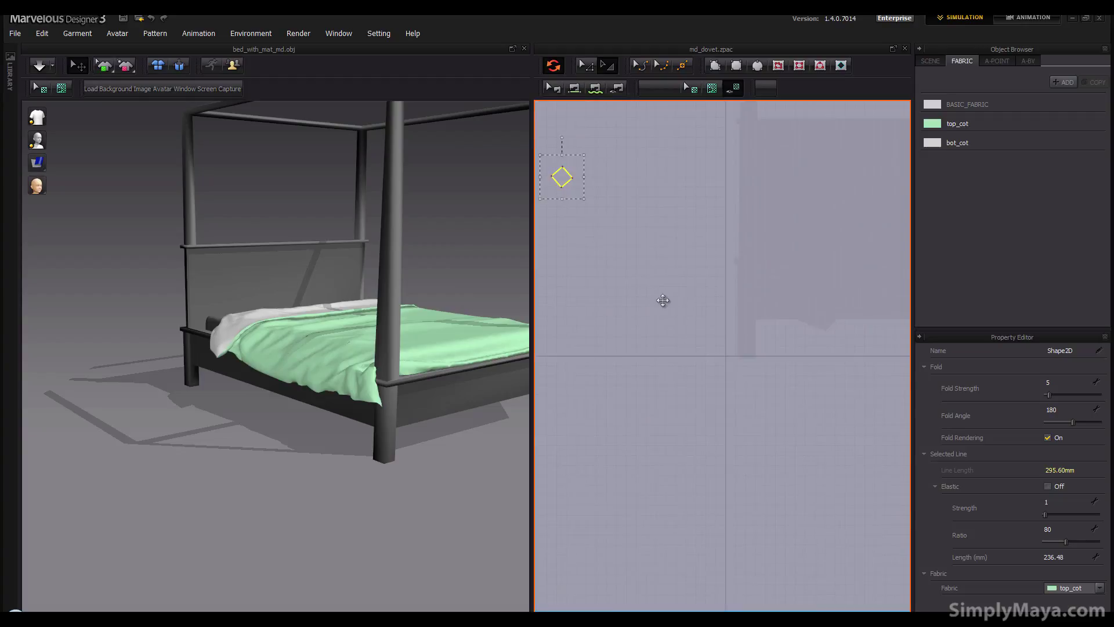
{"action": "scroll", "coordinate": [706, 390], "scroll_direction": "down", "scroll_amount": 5}
{"action": "middle_click_drag", "start_coordinate": [696, 373], "coordinate": [665, 358]}
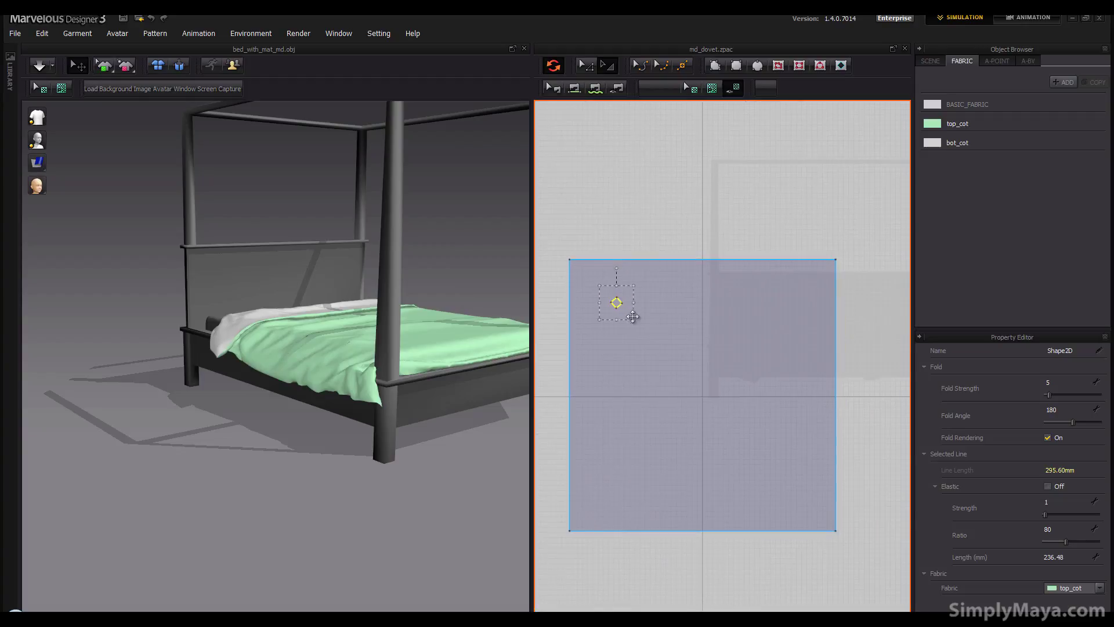
{"action": "key", "text": "ctrl+v"}
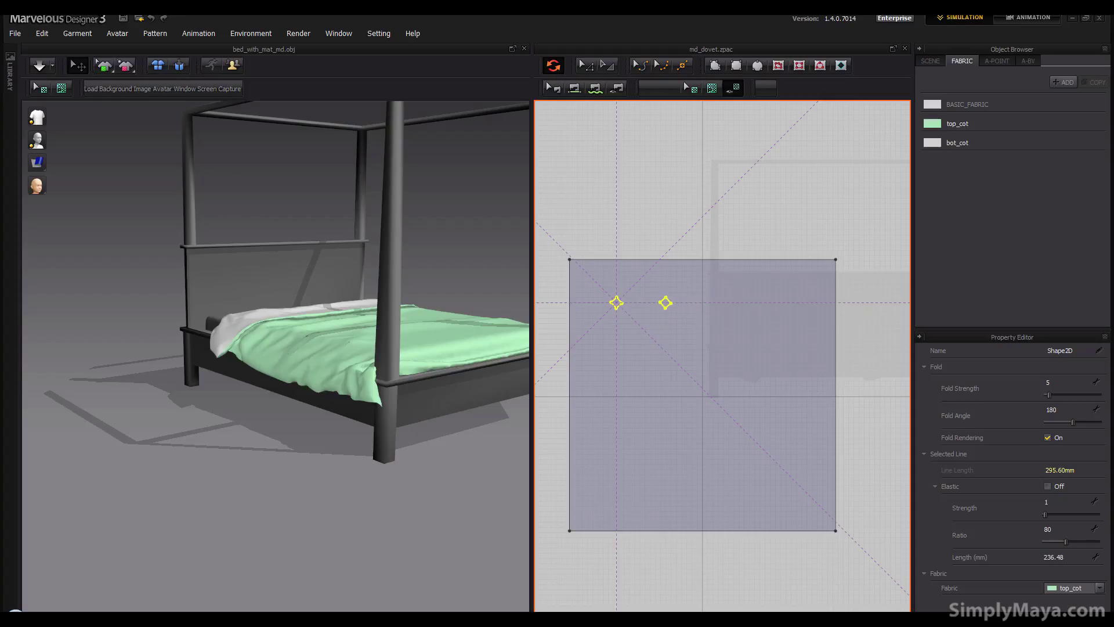
{"action": "left_click", "coordinate": [666, 314]}
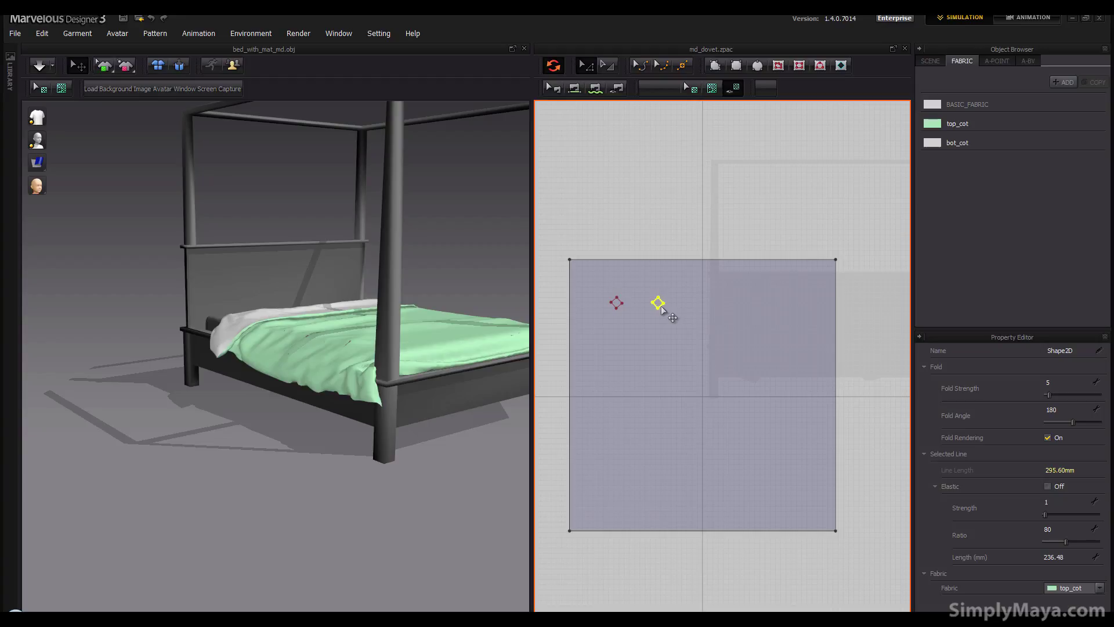
{"action": "key", "text": "ctrl+v"}
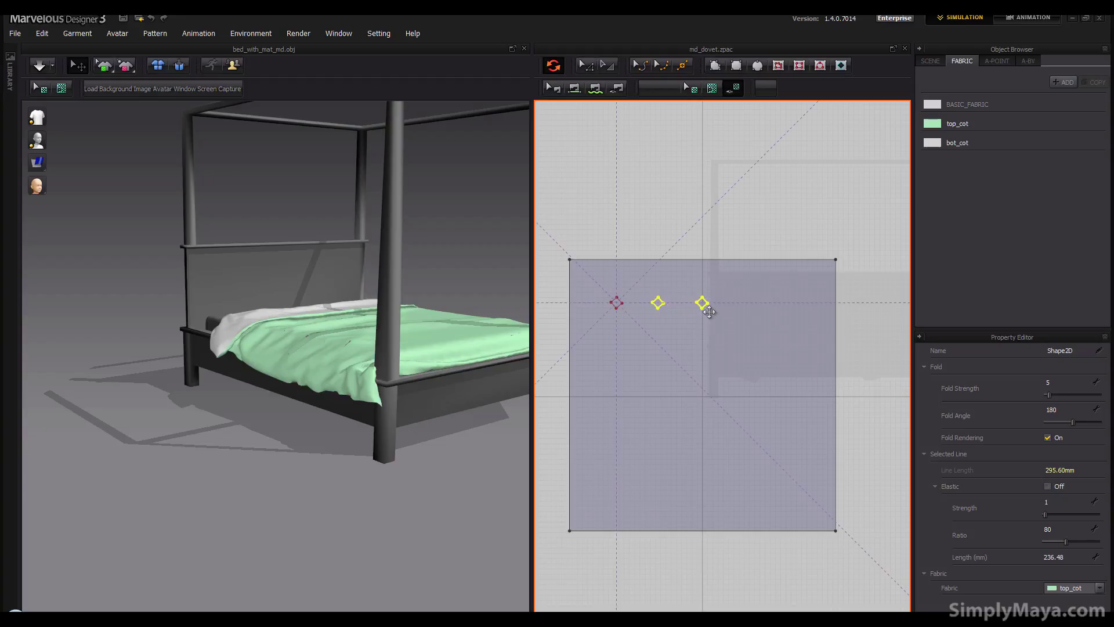
{"action": "left_click", "coordinate": [704, 309]}
{"action": "key", "text": "ctrl+v"}
{"action": "left_click", "coordinate": [751, 308]}
{"action": "key", "text": "ctrl+v"}
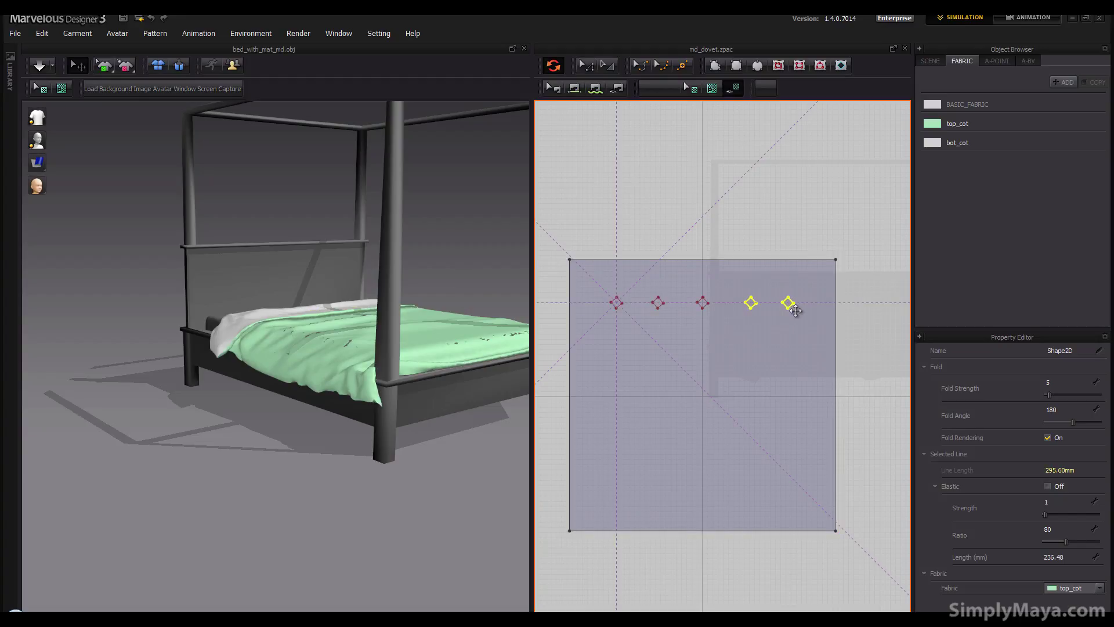
{"action": "left_click", "coordinate": [795, 308]}
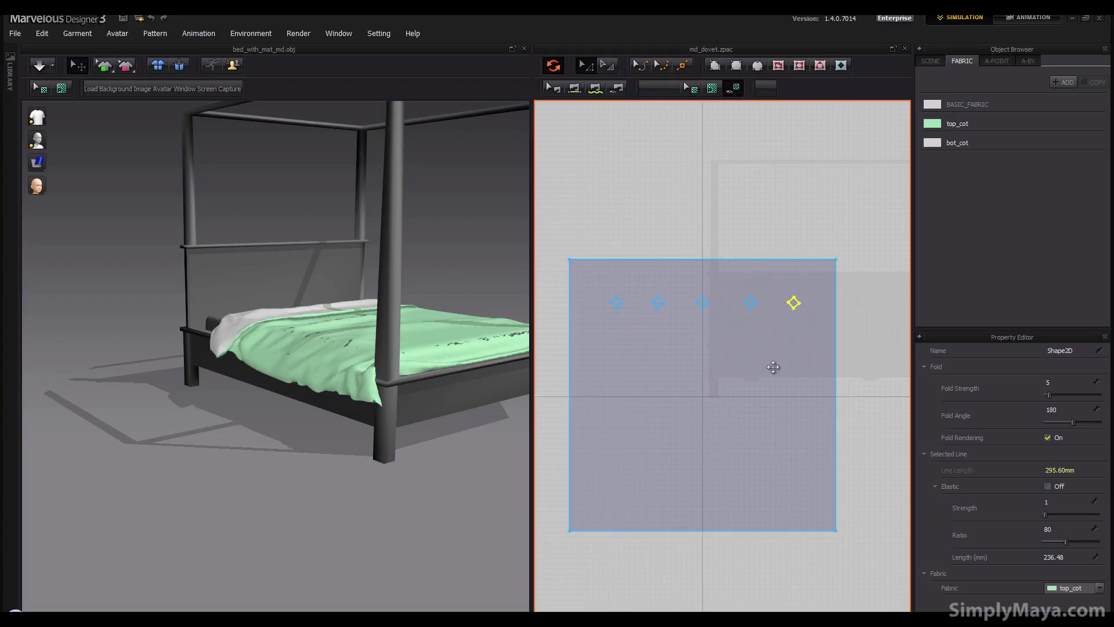
- Select all five diamonds in the row across the top_cot pattern
{"action": "right_click_drag", "start_coordinate": [414, 358], "coordinate": [479, 402]}
{"action": "left_click", "coordinate": [796, 231]}
{"action": "left_click", "coordinate": [798, 308]}
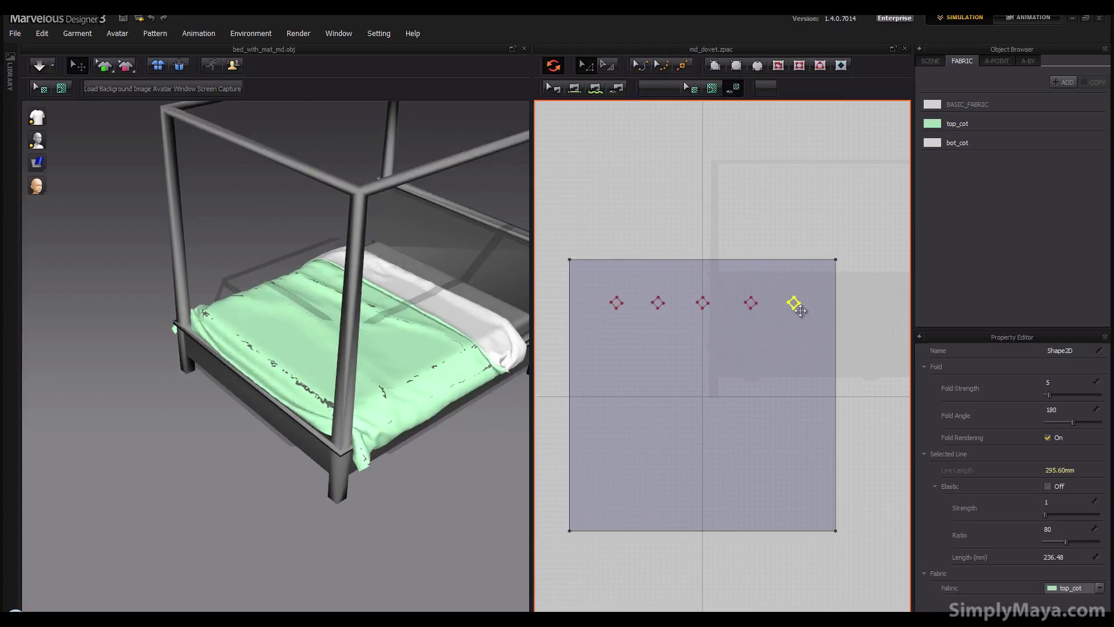
{"action": "right_click_drag", "start_coordinate": [435, 368], "coordinate": [339, 376]}
{"action": "left_click", "coordinate": [638, 349]}
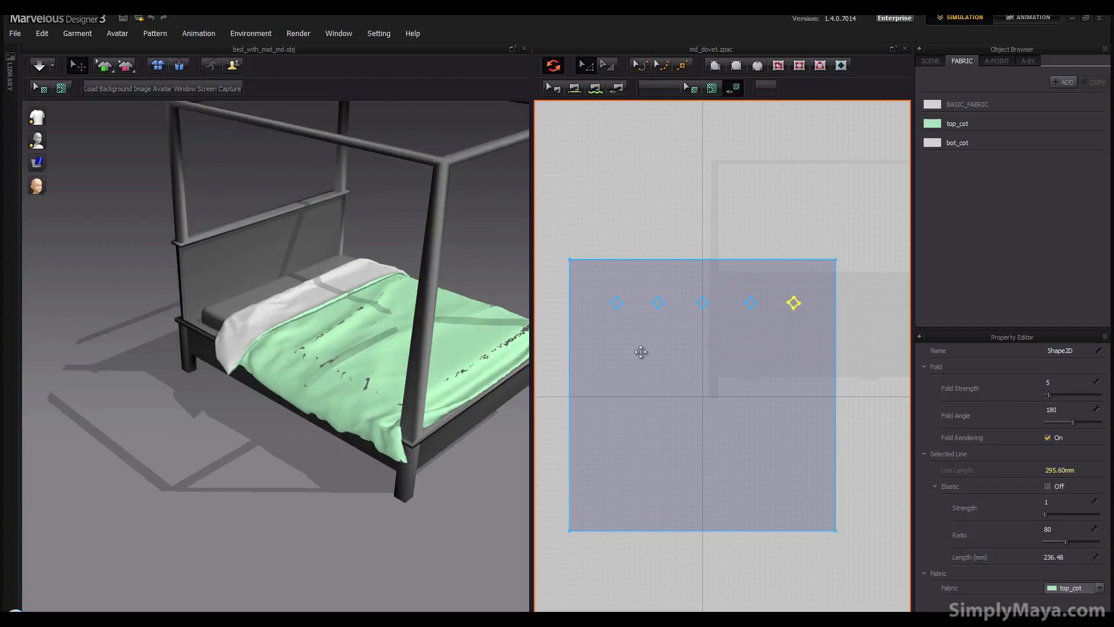
{"action": "scroll", "coordinate": [690, 240], "scroll_direction": "down", "scroll_amount": 2}
{"action": "left_click", "coordinate": [690, 241]}
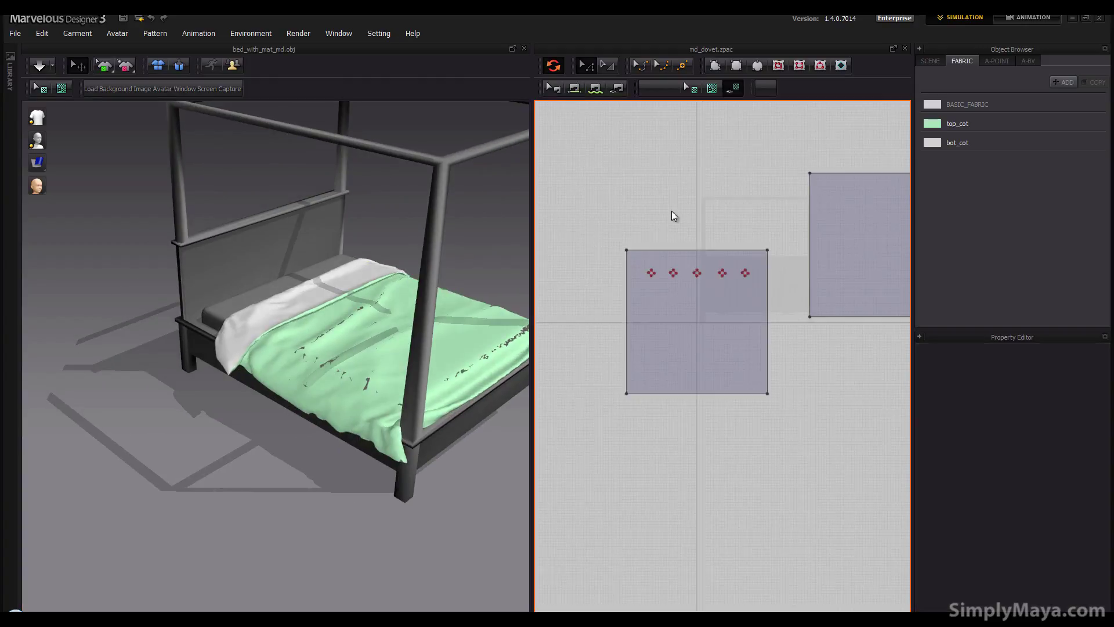
{"action": "scroll", "coordinate": [690, 290], "scroll_direction": "up", "scroll_amount": 3}
{"action": "scroll", "coordinate": [618, 267], "scroll_direction": "down", "scroll_amount": 1}
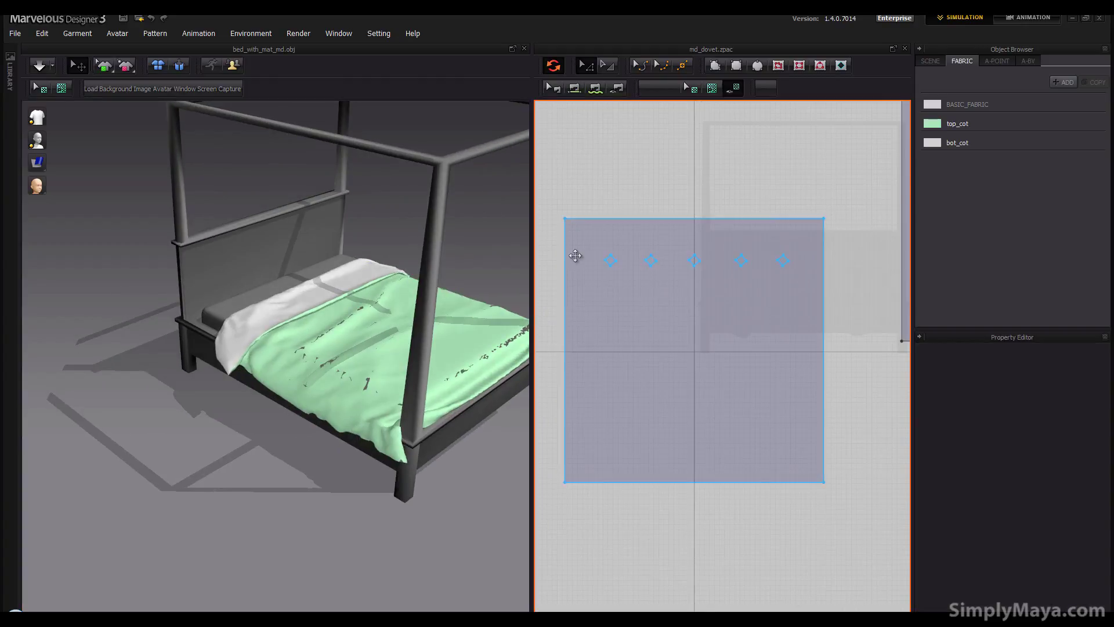
{"action": "left_click_drag", "start_coordinate": [834, 288], "coordinate": [834, 288]}
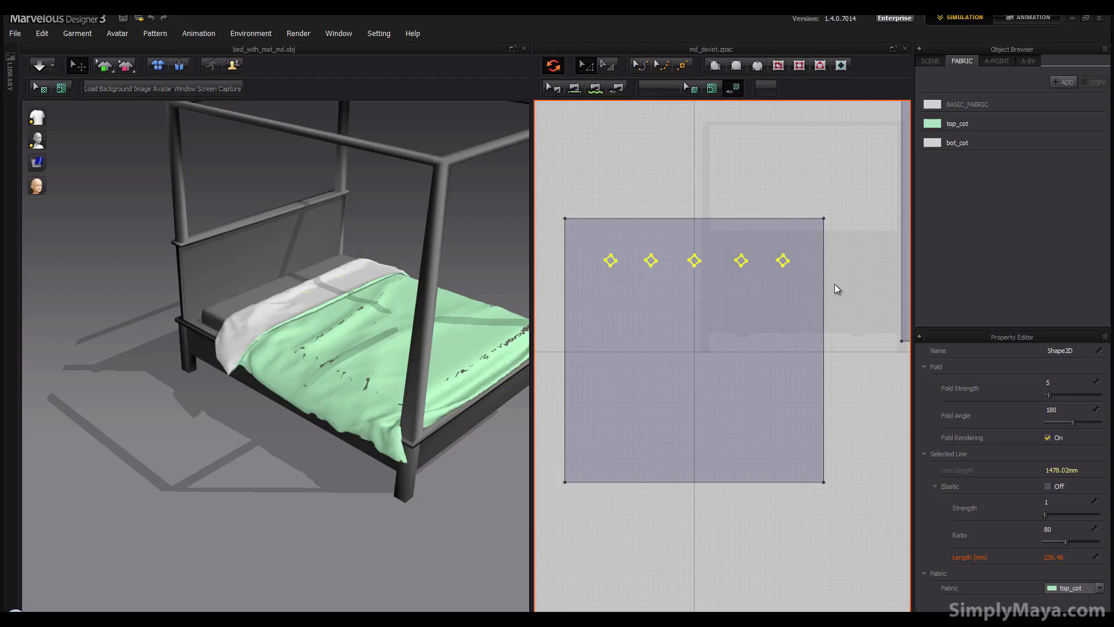
- Paste two copies of the five-diamond row, one across the pattern's middle and one near its lower edge
{"action": "key", "text": "ctrl+v"}
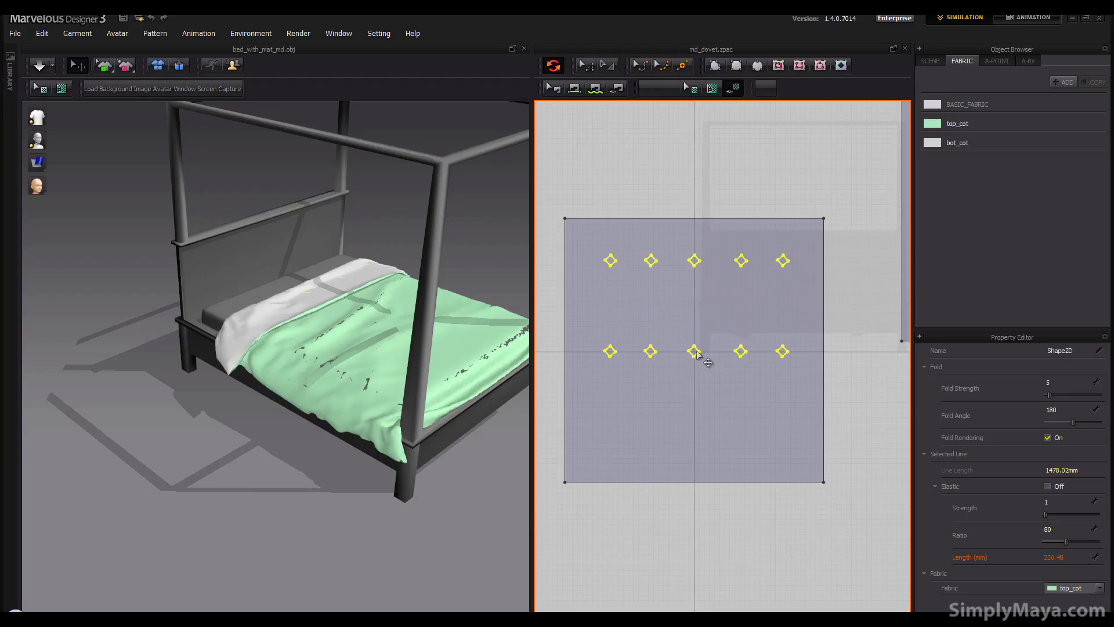
{"action": "left_click", "coordinate": [697, 353]}
{"action": "key", "text": "ctrl+v"}
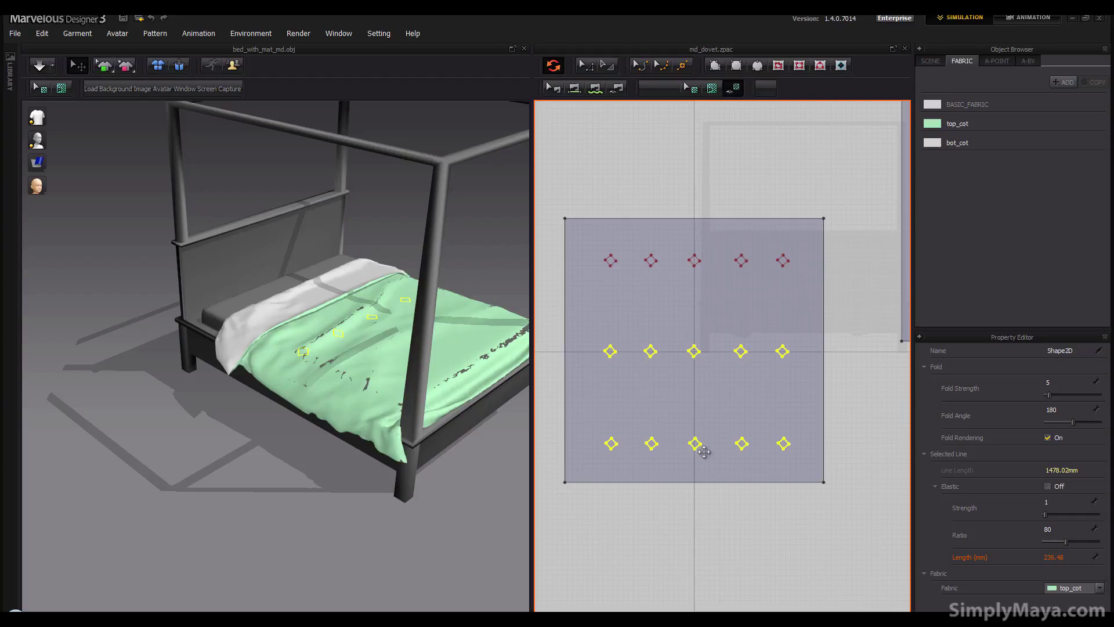
{"action": "left_click", "coordinate": [704, 451]}
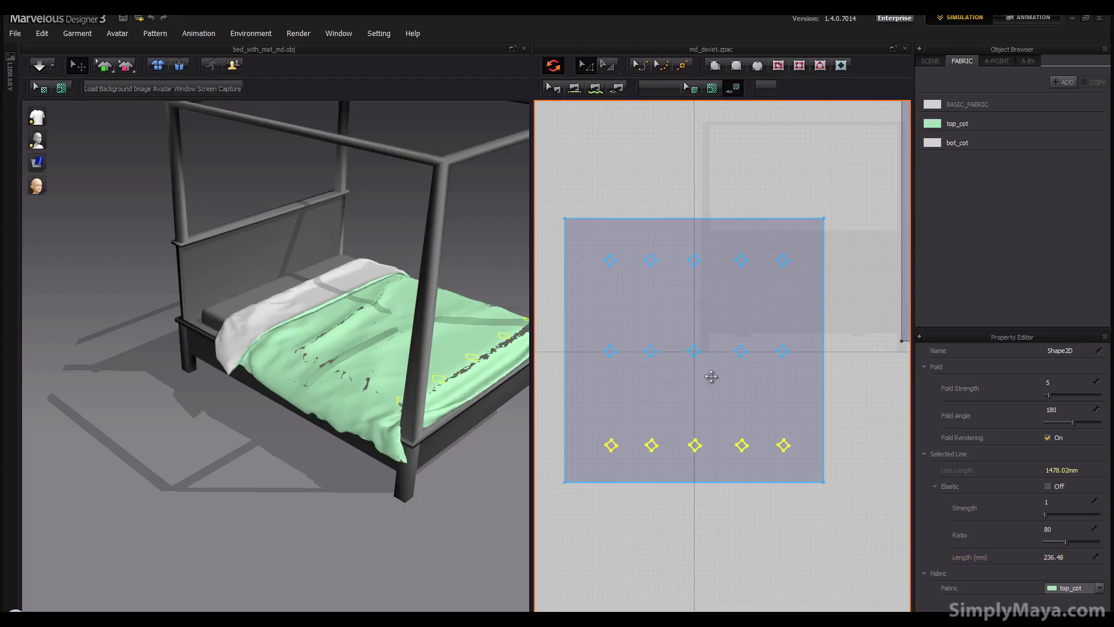
- Paste two more five-diamond rows in the gaps between the three existing rows, shifted sideways for a staggered layout
{"action": "key", "text": "ctrl+v"}
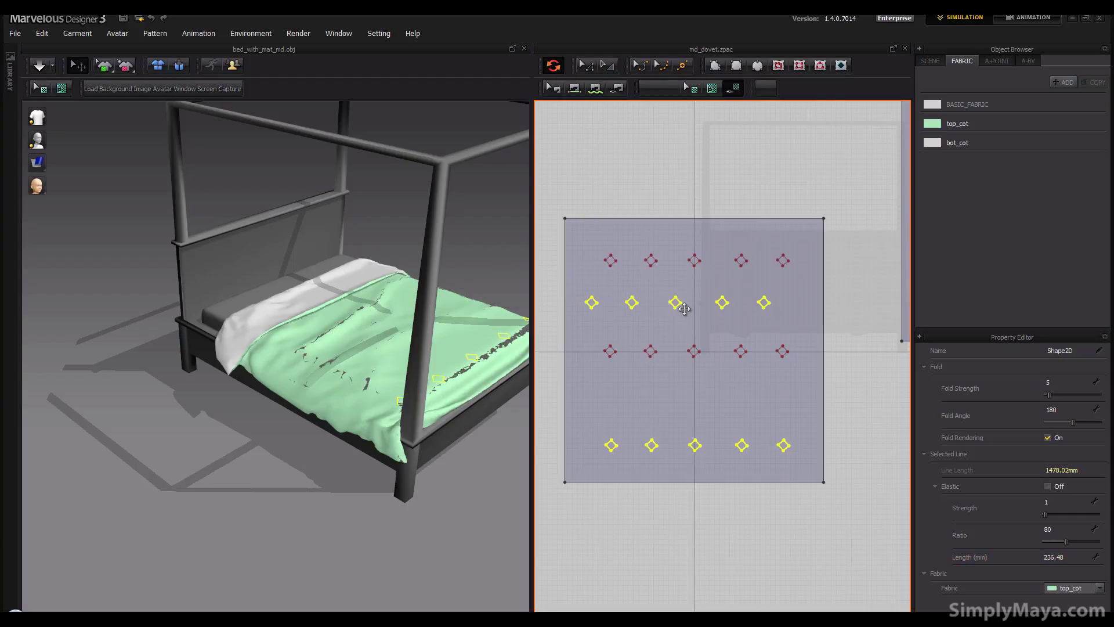
{"action": "left_click", "coordinate": [679, 306]}
{"action": "key", "text": "ctrl+v"}
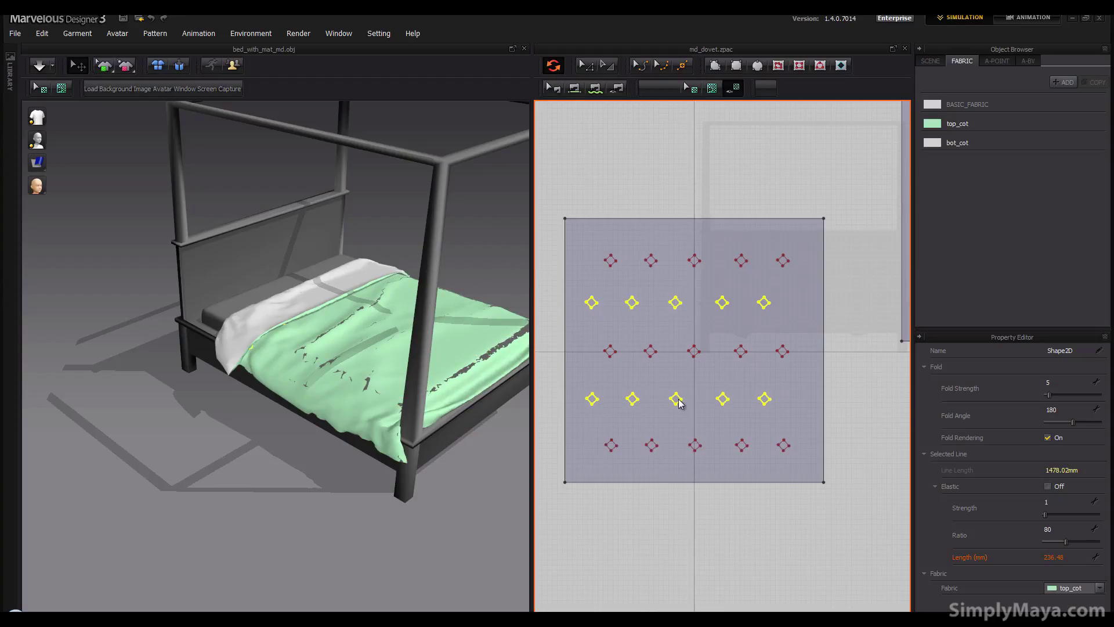
{"action": "left_click", "coordinate": [679, 402]}
- Delete the outermost left diamond from each of the two staggered rows
{"action": "left_click", "coordinate": [598, 307]}
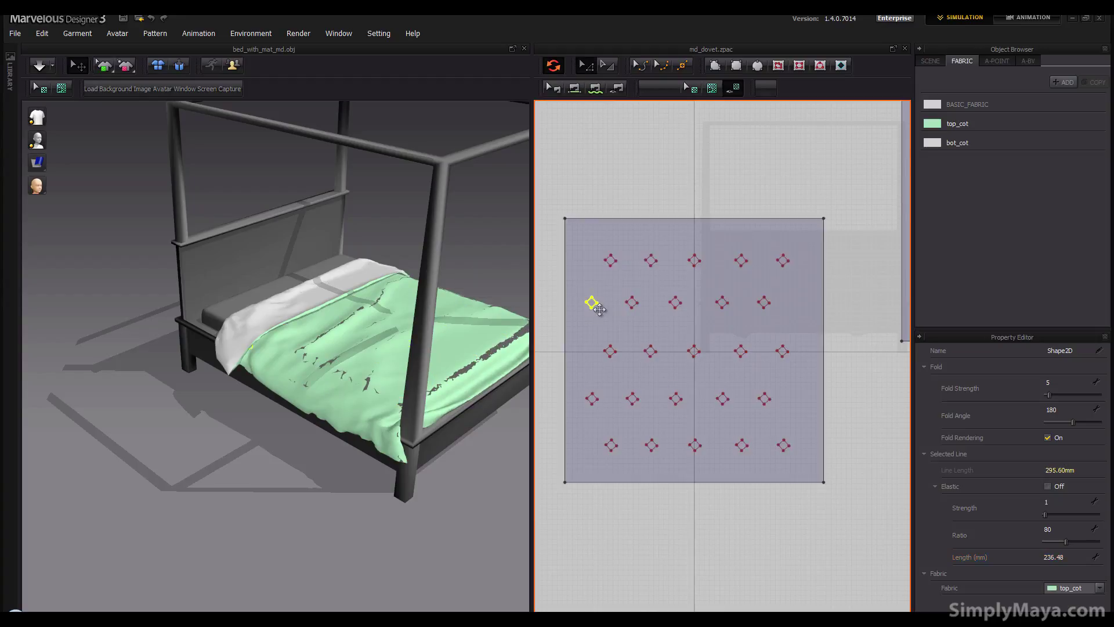
{"action": "key", "text": "Delete"}
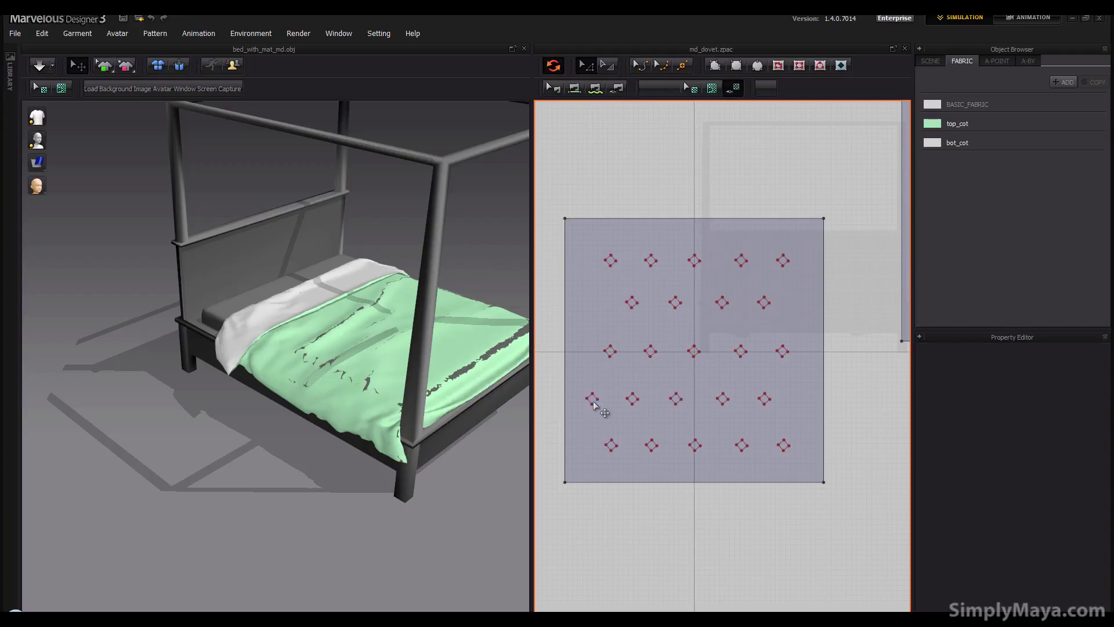
{"action": "left_click", "coordinate": [591, 399]}
{"action": "key", "text": "Delete"}
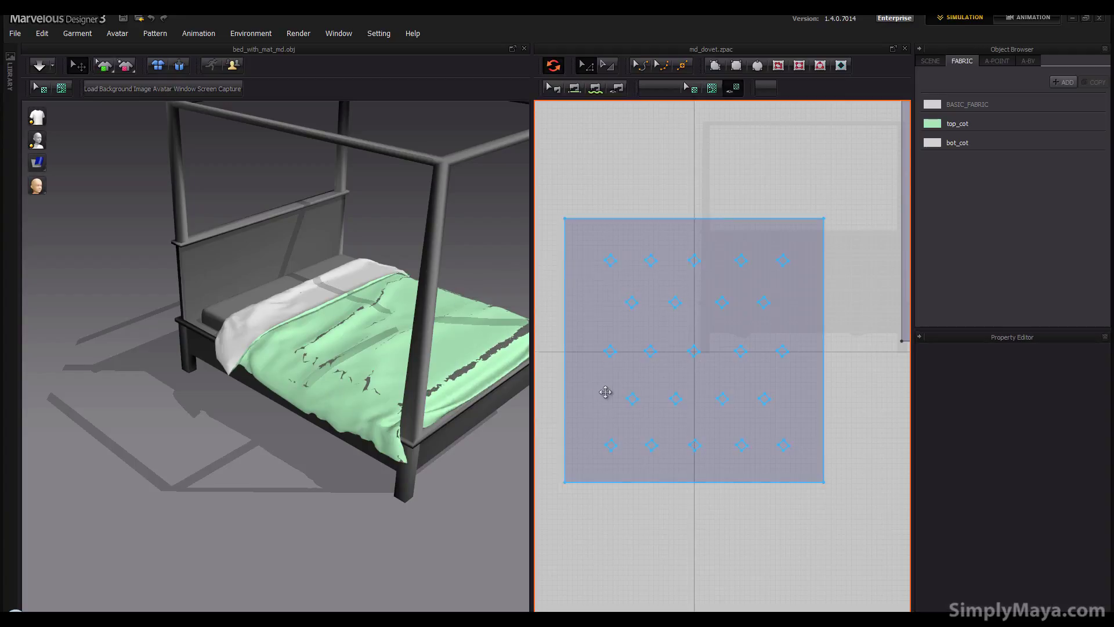
- Simulate the duvet with the new diamond shapes, check its drape from both sides of the bed, and stop the simulation
{"action": "right_click_drag", "start_coordinate": [331, 383], "coordinate": [426, 422]}
{"action": "right_click_drag", "start_coordinate": [370, 402], "coordinate": [211, 226]}
{"action": "left_click", "coordinate": [39, 65]}
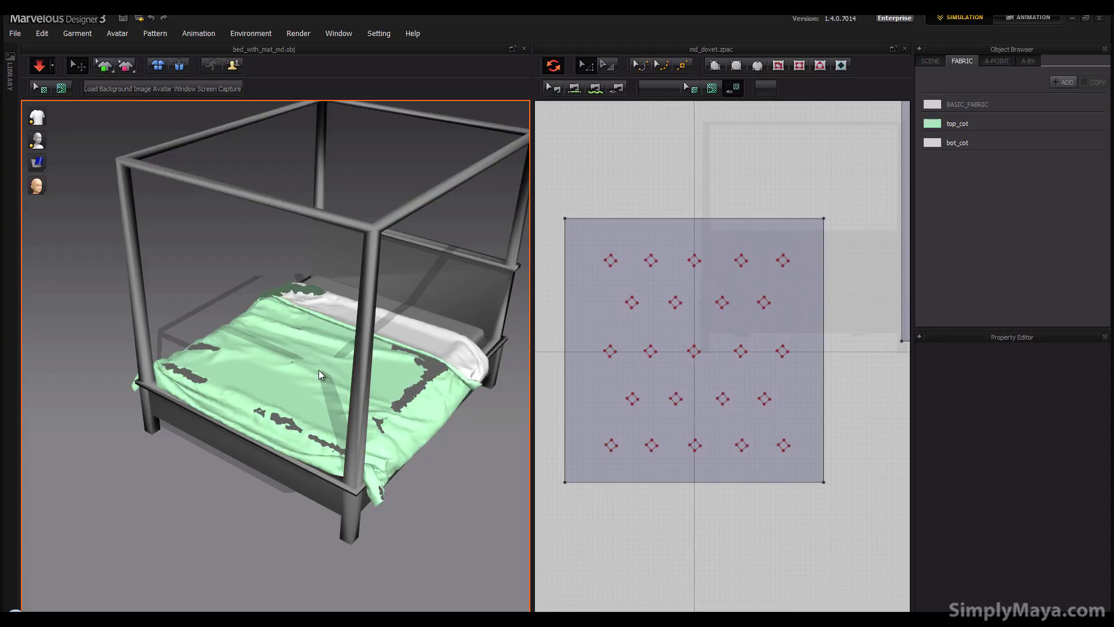
{"action": "left_click", "coordinate": [656, 314]}
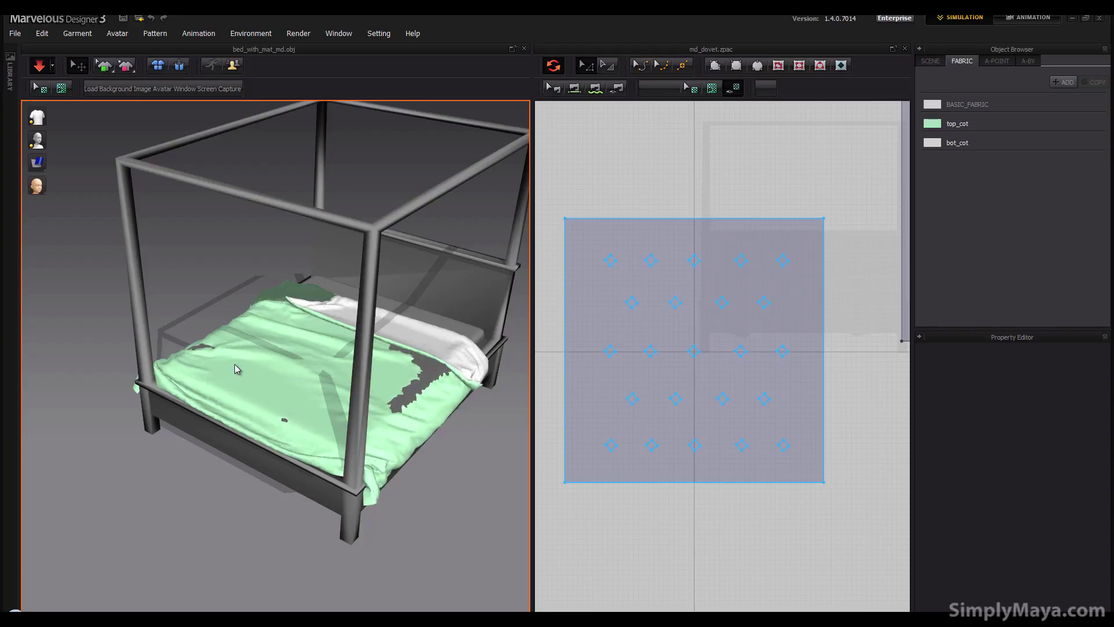
{"action": "right_click_drag", "start_coordinate": [263, 361], "coordinate": [342, 363]}
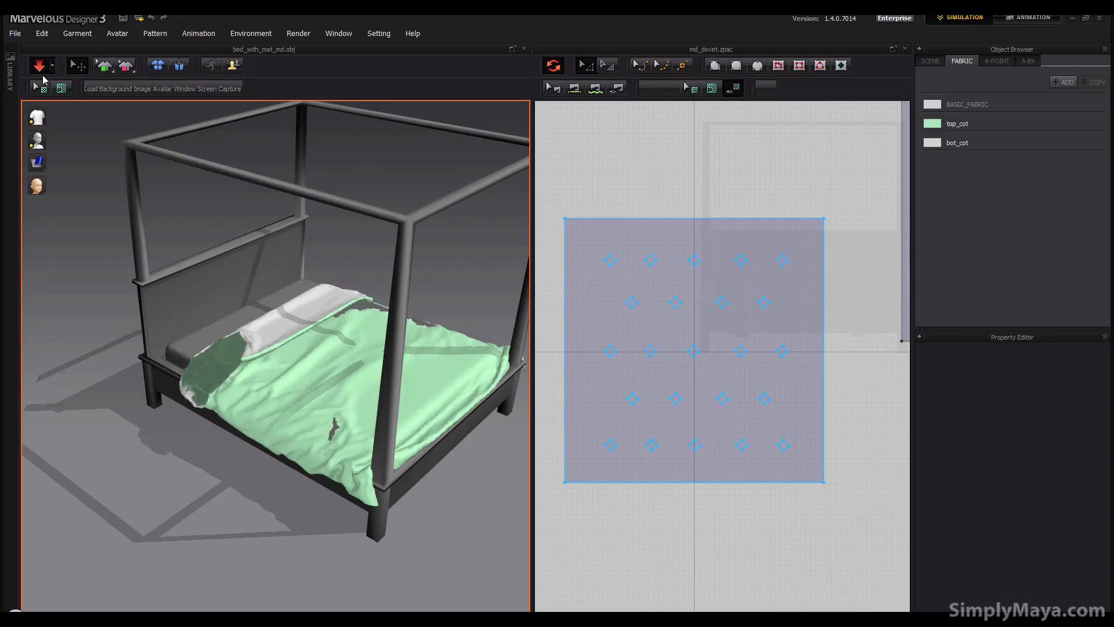
{"action": "left_click", "coordinate": [40, 65]}
- Try to raise only the top_cot pattern above the bed
{"action": "right_click_drag", "start_coordinate": [347, 432], "coordinate": [174, 418]}
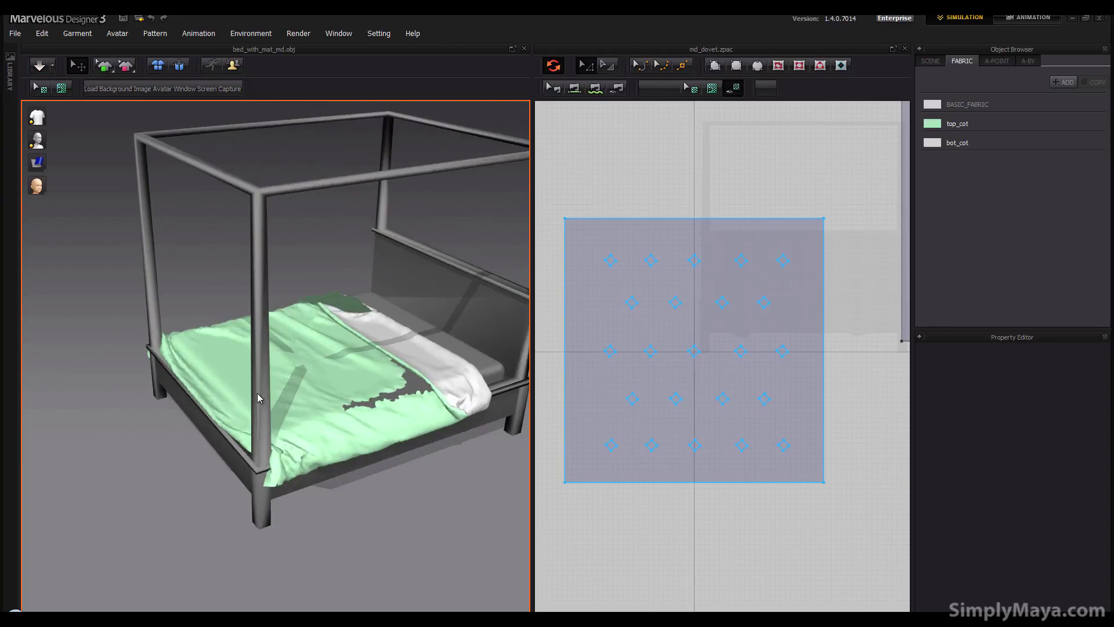
{"action": "left_click", "coordinate": [258, 398]}
{"action": "right_click_drag", "start_coordinate": [258, 398], "coordinate": [303, 337]}
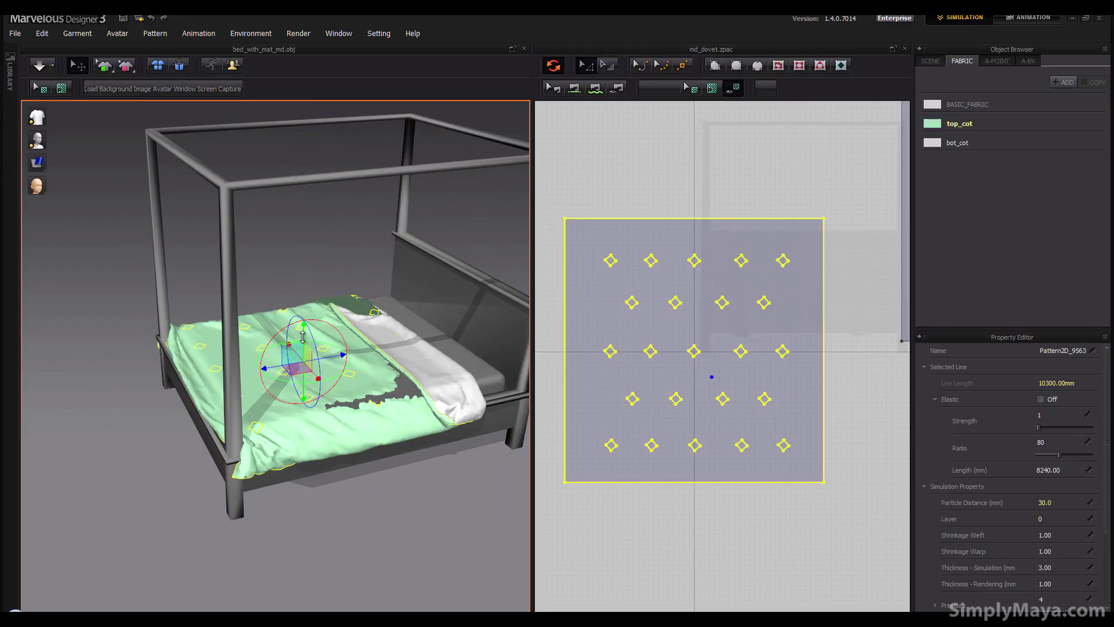
{"action": "left_click_drag", "start_coordinate": [302, 336], "coordinate": [303, 332]}
{"action": "right_click_drag", "start_coordinate": [303, 332], "coordinate": [322, 357]}
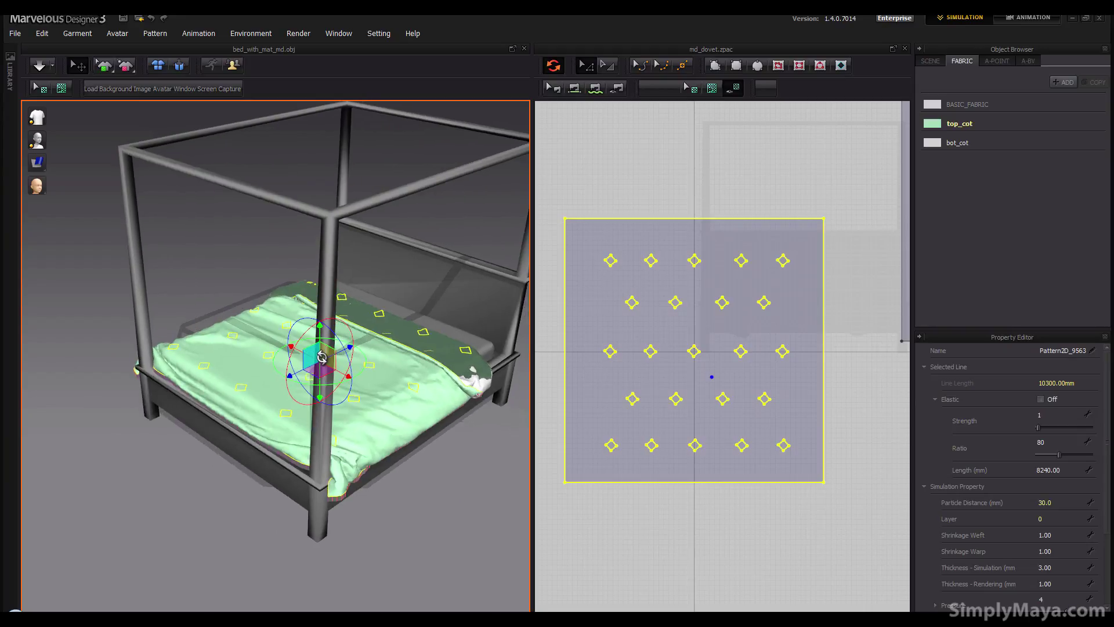
- Select both duvet patterns together and raise them vertically above the mattress
{"action": "scroll", "coordinate": [721, 373], "scroll_direction": "down", "scroll_amount": 3}
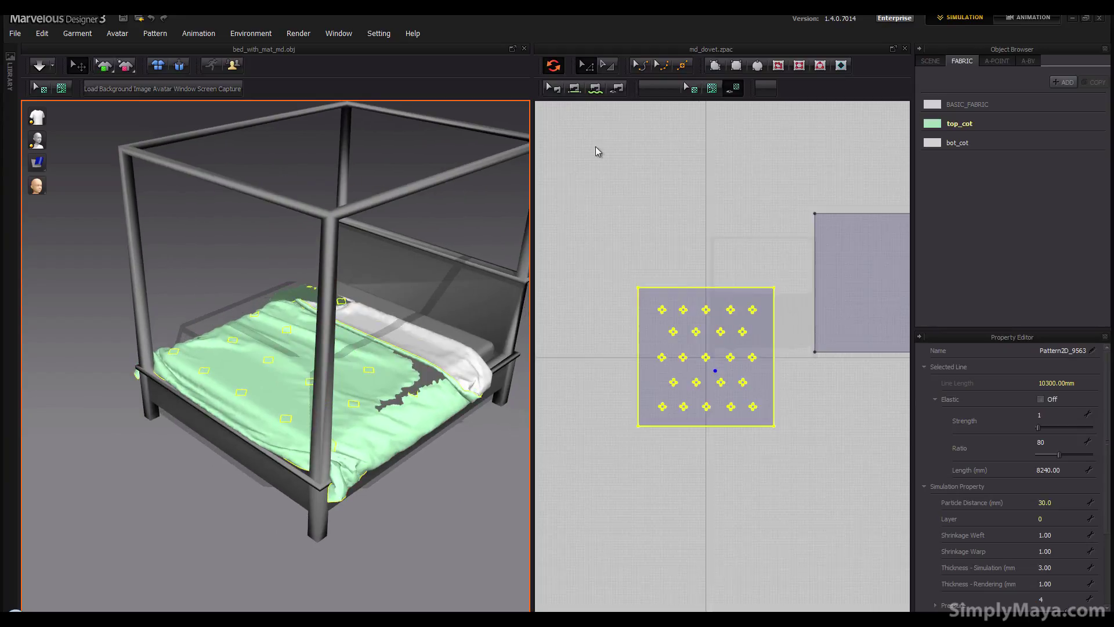
{"action": "left_click_drag", "start_coordinate": [598, 152], "coordinate": [881, 492]}
{"action": "scroll", "coordinate": [687, 458], "scroll_direction": "down", "scroll_amount": 2}
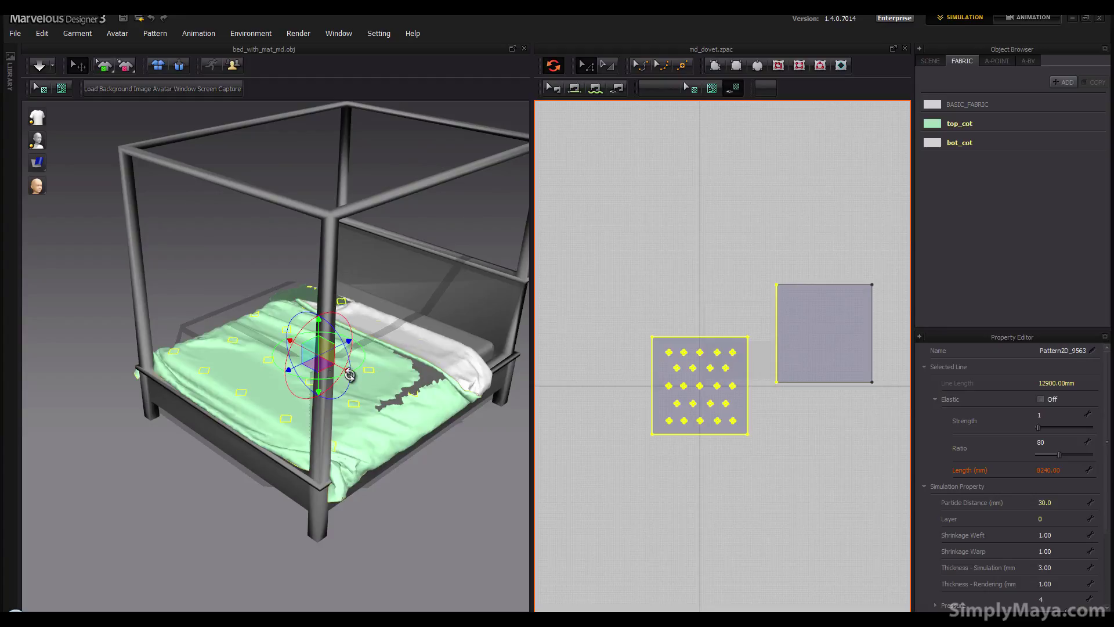
{"action": "right_click_drag", "start_coordinate": [350, 376], "coordinate": [318, 332]}
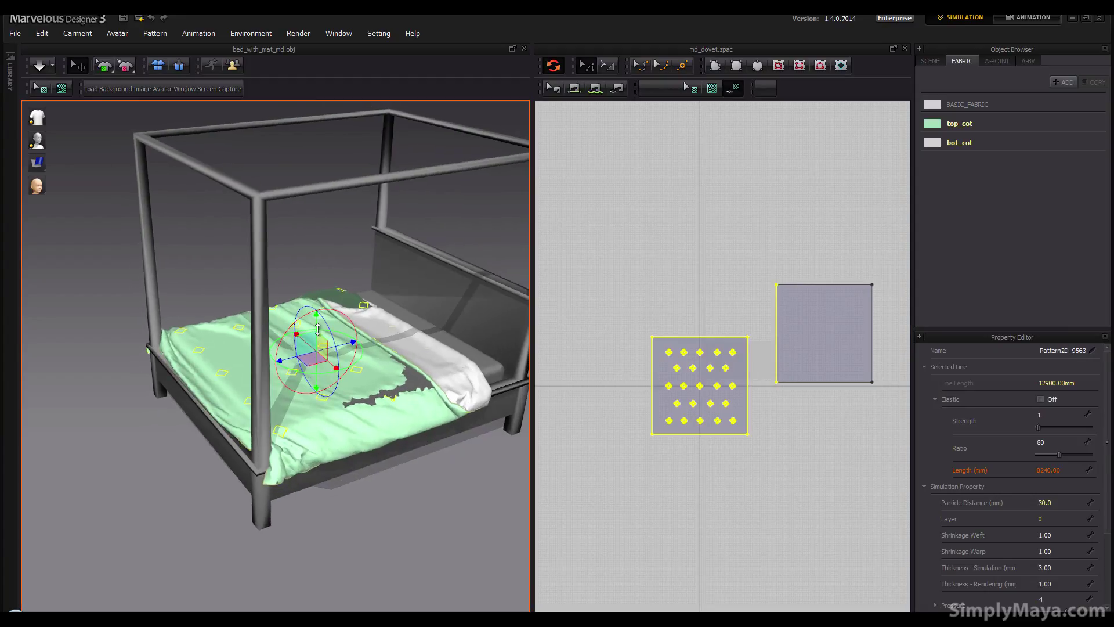
{"action": "right_click_drag", "start_coordinate": [233, 321], "coordinate": [226, 278]}
- Simulate the raised duvet until it settles over the bed, and stop the simulation
{"action": "left_click", "coordinate": [46, 67]}
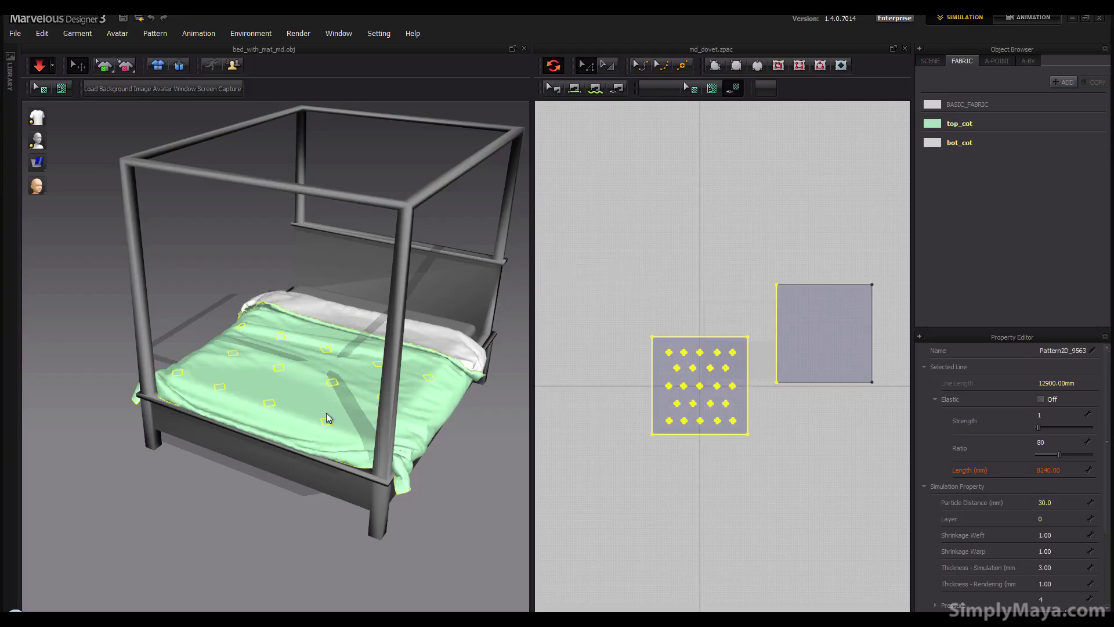
{"action": "left_click", "coordinate": [250, 410]}
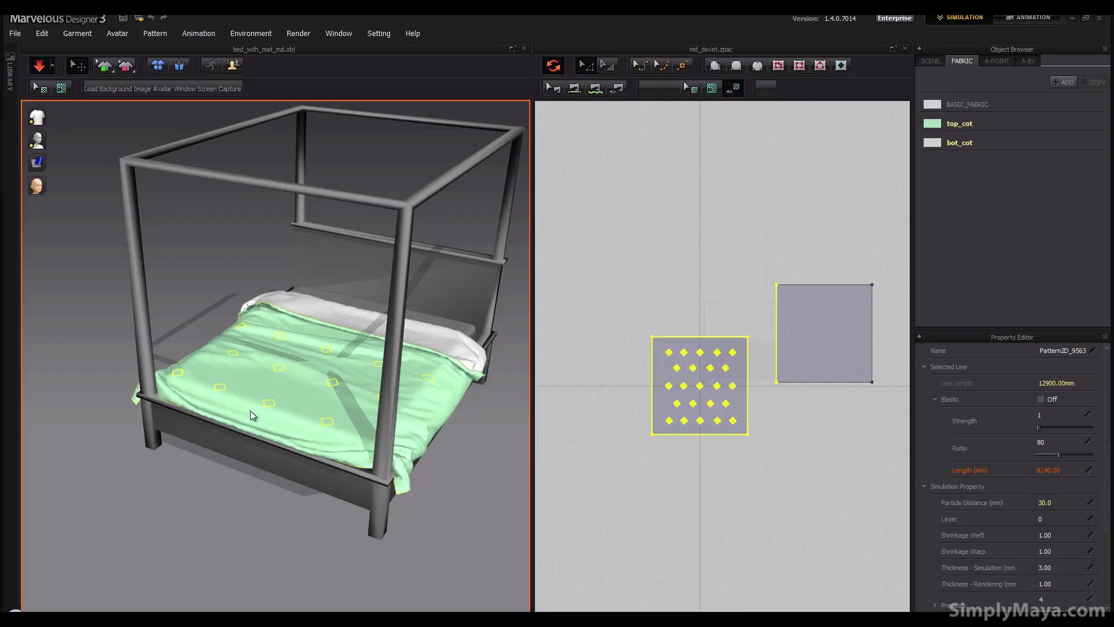
{"action": "right_click_drag", "start_coordinate": [264, 375], "coordinate": [247, 337]}
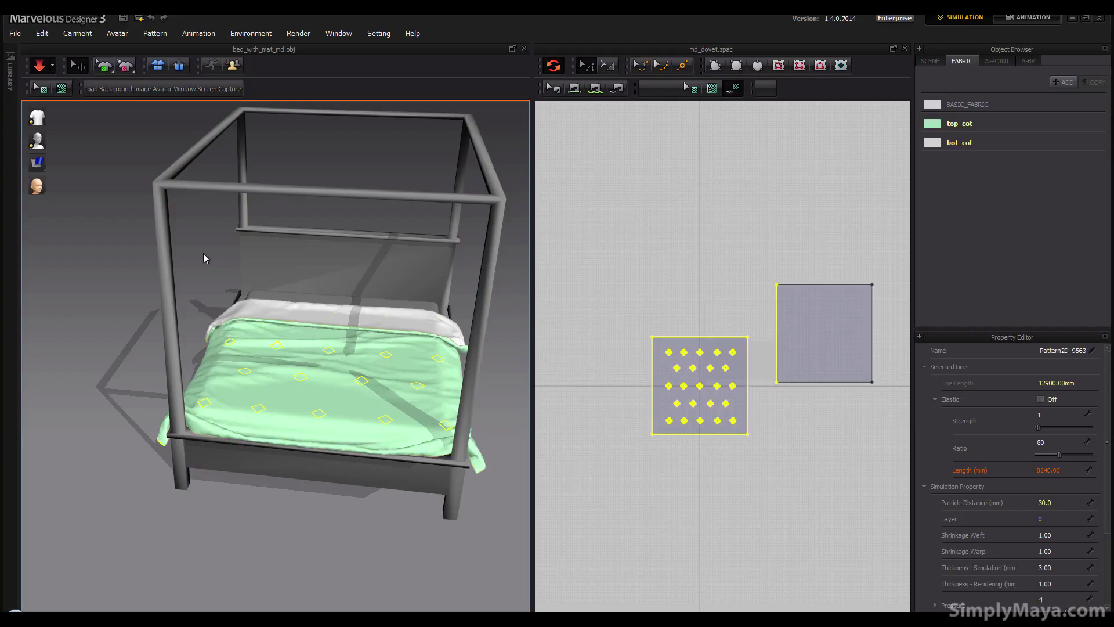
{"action": "left_click", "coordinate": [267, 342]}
{"action": "mouse_move", "coordinate": [278, 328]}
{"action": "right_mouse_down"}
{"action": "mouse_move", "coordinate": [386, 299]}
{"action": "mouse_move", "coordinate": [453, 306]}
{"action": "mouse_move", "coordinate": [269, 341]}
{"action": "mouse_move", "coordinate": [200, 319]}
{"action": "mouse_move", "coordinate": [186, 329]}
{"action": "mouse_move", "coordinate": [266, 329]}
{"action": "right_mouse_up"}
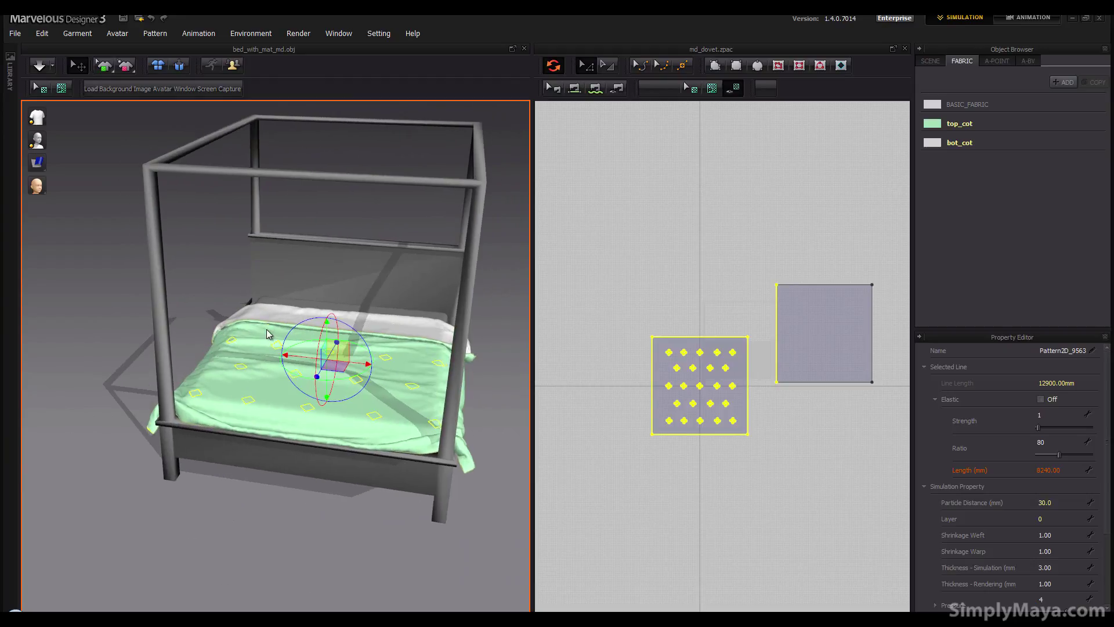
- Turn on Elastic for all diamond shapes of the top pattern at once, and simulate the duvet briefly
{"action": "middle_click_drag", "start_coordinate": [291, 346], "coordinate": [241, 294]}
{"action": "scroll", "coordinate": [316, 367], "scroll_direction": "down", "scroll_amount": 1}
{"action": "scroll", "coordinate": [315, 367], "scroll_direction": "up", "scroll_amount": 6}
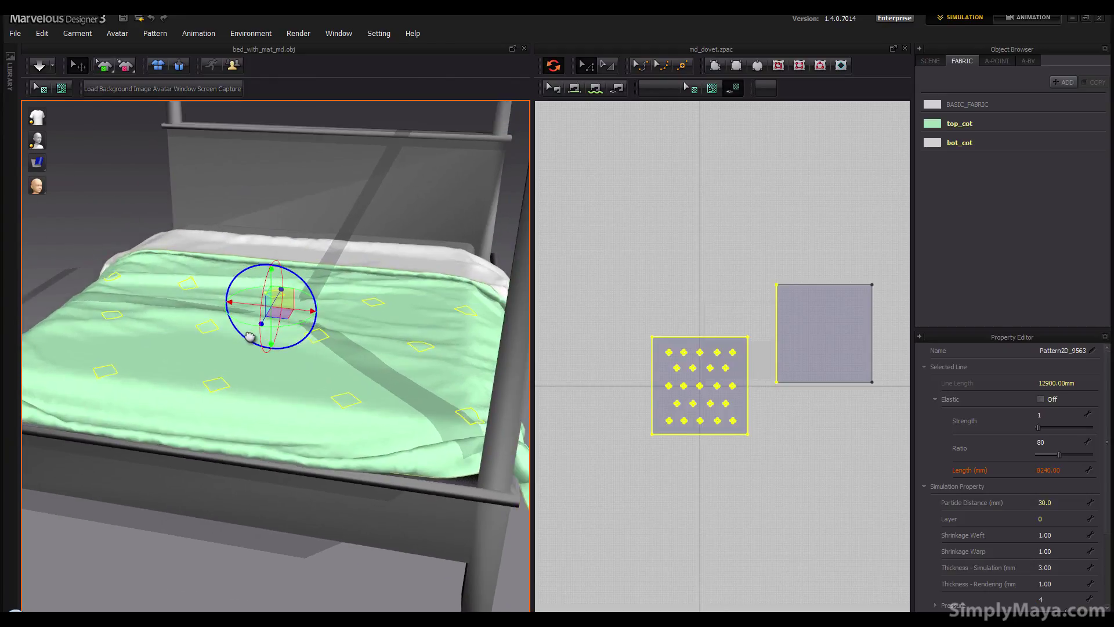
{"action": "middle_click_drag", "start_coordinate": [259, 373], "coordinate": [251, 348]}
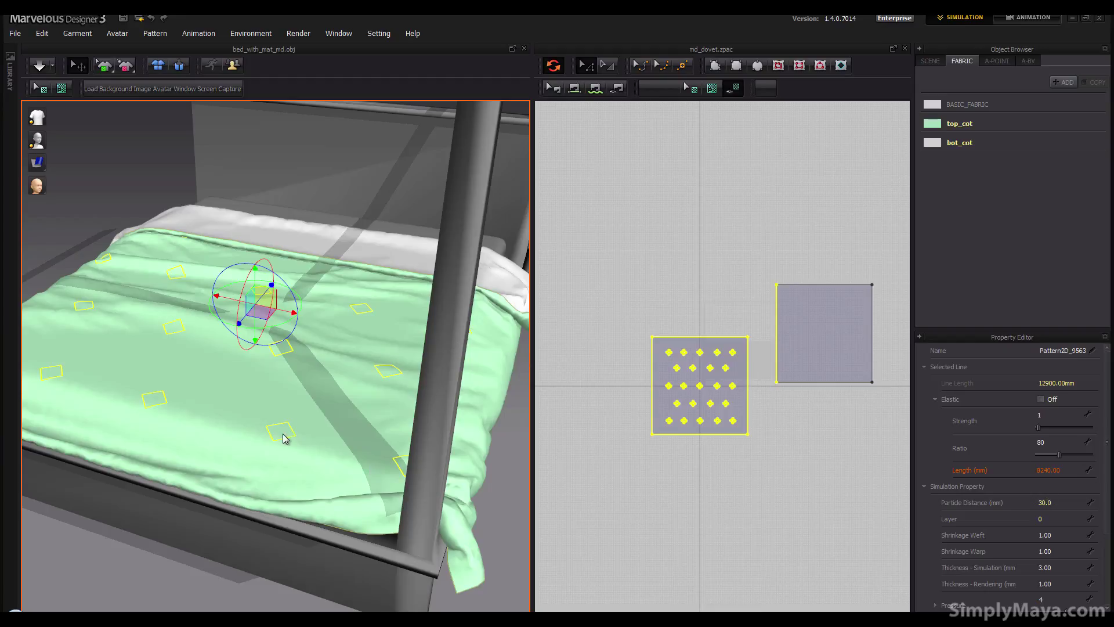
{"action": "middle_click_drag", "start_coordinate": [216, 383], "coordinate": [274, 383]}
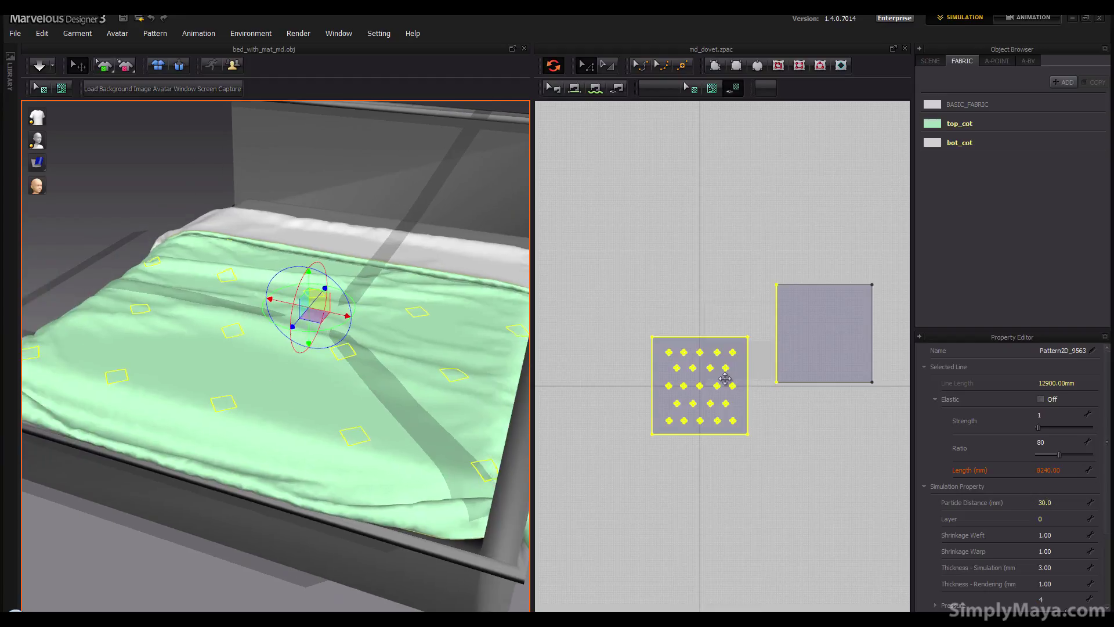
{"action": "left_click", "coordinate": [930, 61]}
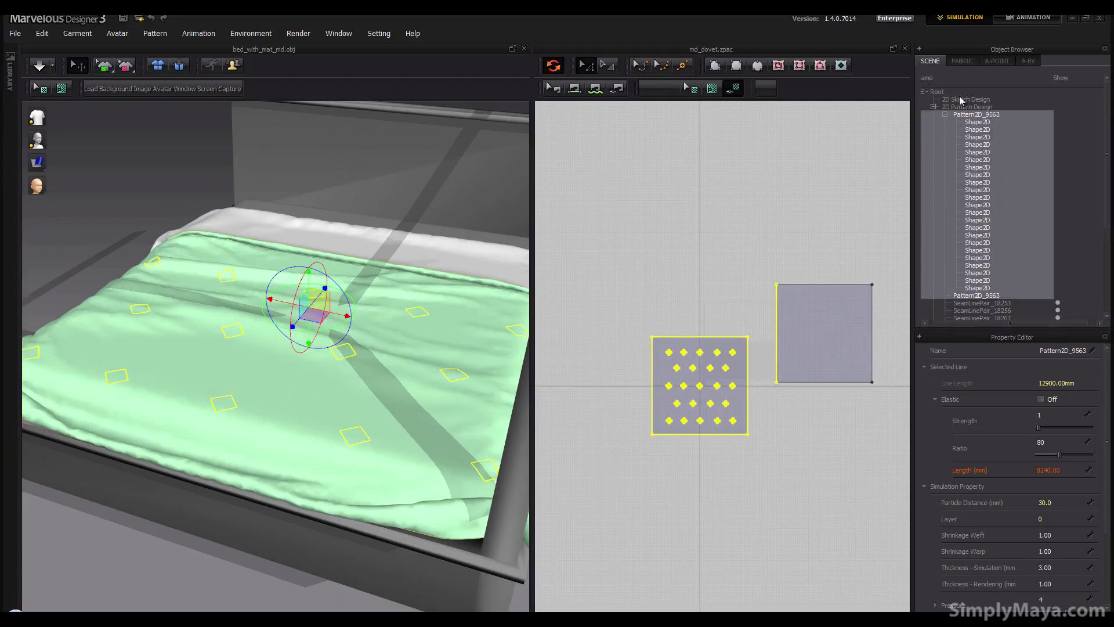
{"action": "left_click", "coordinate": [987, 123]}
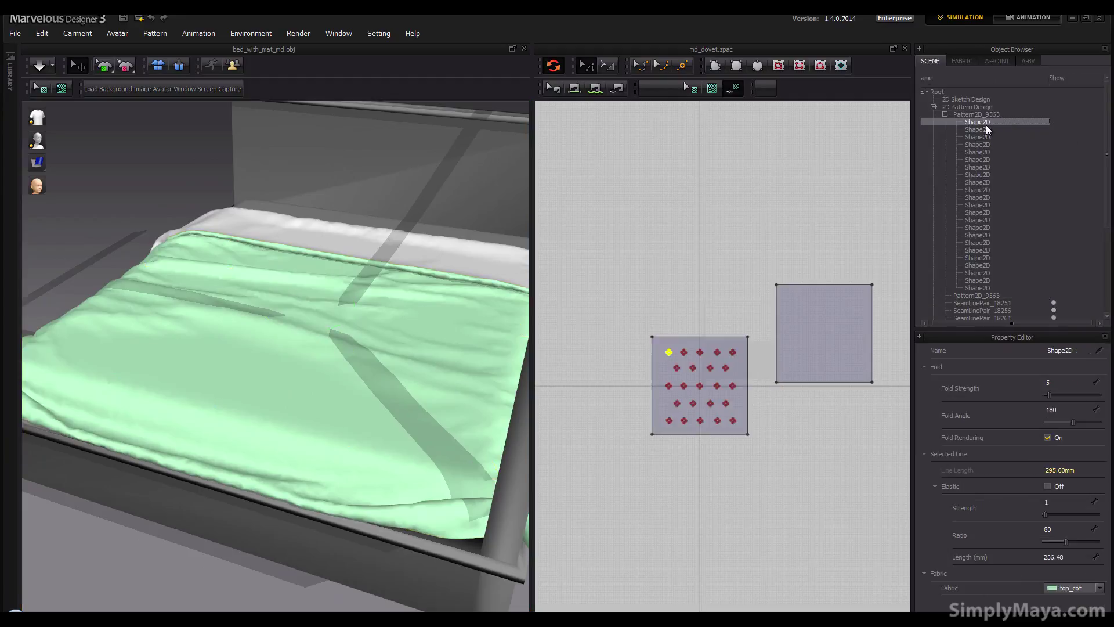
{"action": "left_click", "coordinate": [987, 287], "text": "shift"}
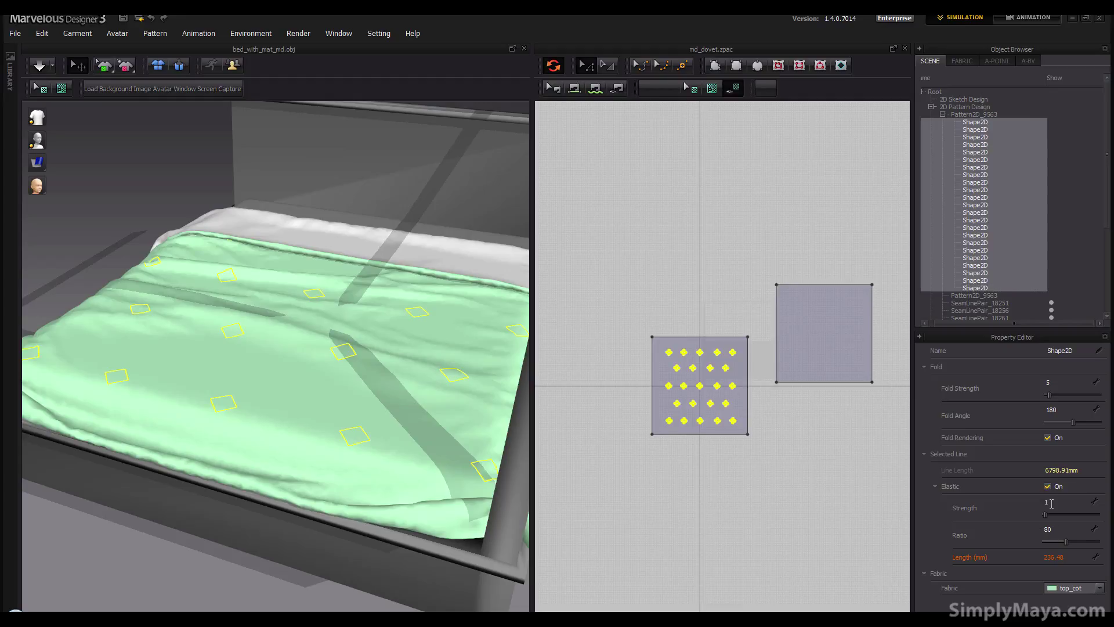
{"action": "left_click", "coordinate": [39, 66]}
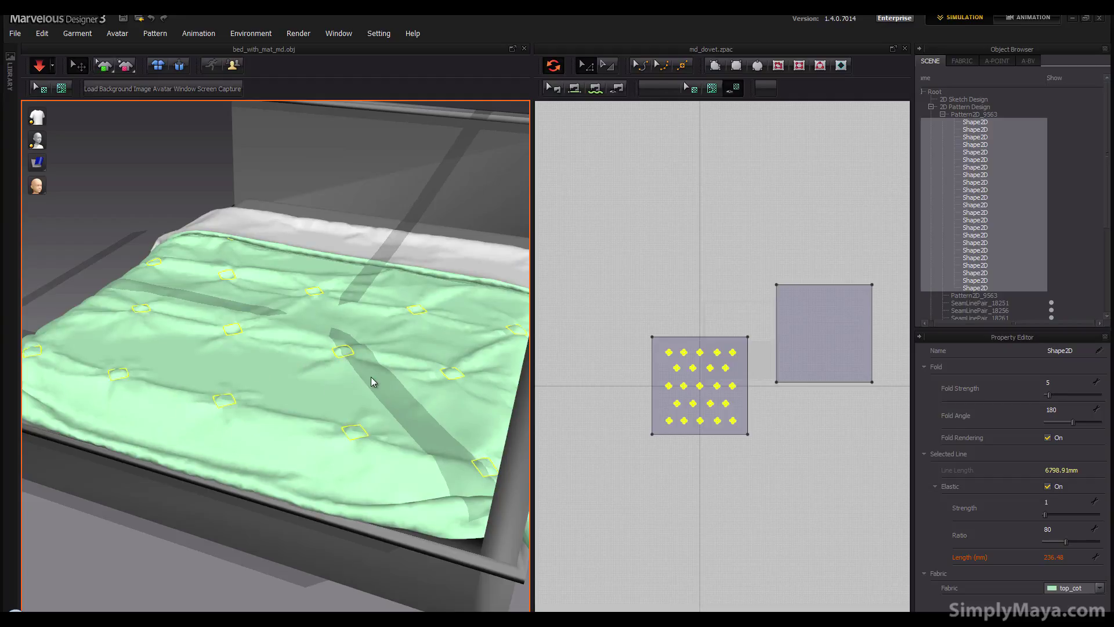
{"action": "left_click", "coordinate": [40, 66]}
- Set the elastic ratio of all the selected diamonds to 60
{"action": "mouse_move", "coordinate": [252, 349]}
{"action": "right_mouse_down"}
{"action": "mouse_move", "coordinate": [375, 326]}
{"action": "mouse_move", "coordinate": [310, 348]}
{"action": "mouse_move", "coordinate": [253, 348]}
{"action": "right_mouse_up"}
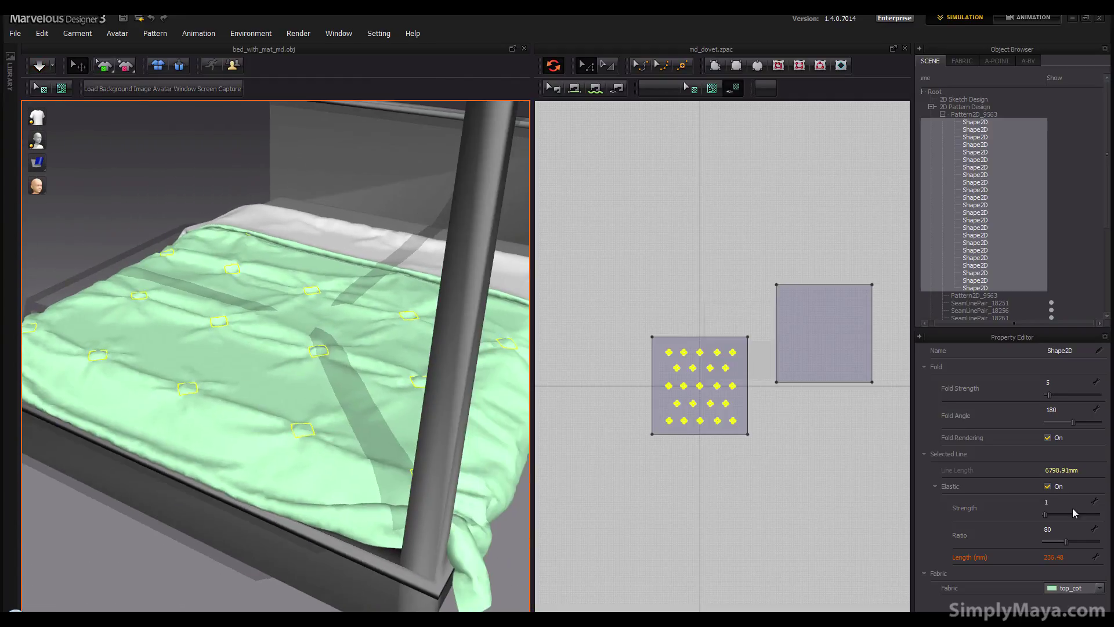
{"action": "left_click", "coordinate": [1060, 526]}
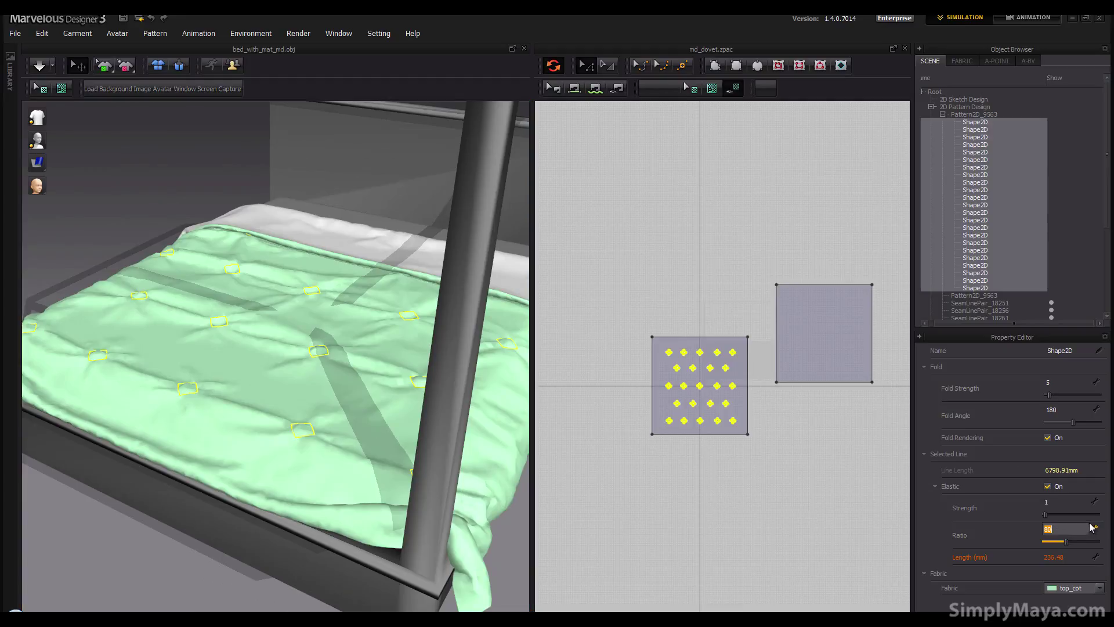
{"action": "key", "text": "Return"}
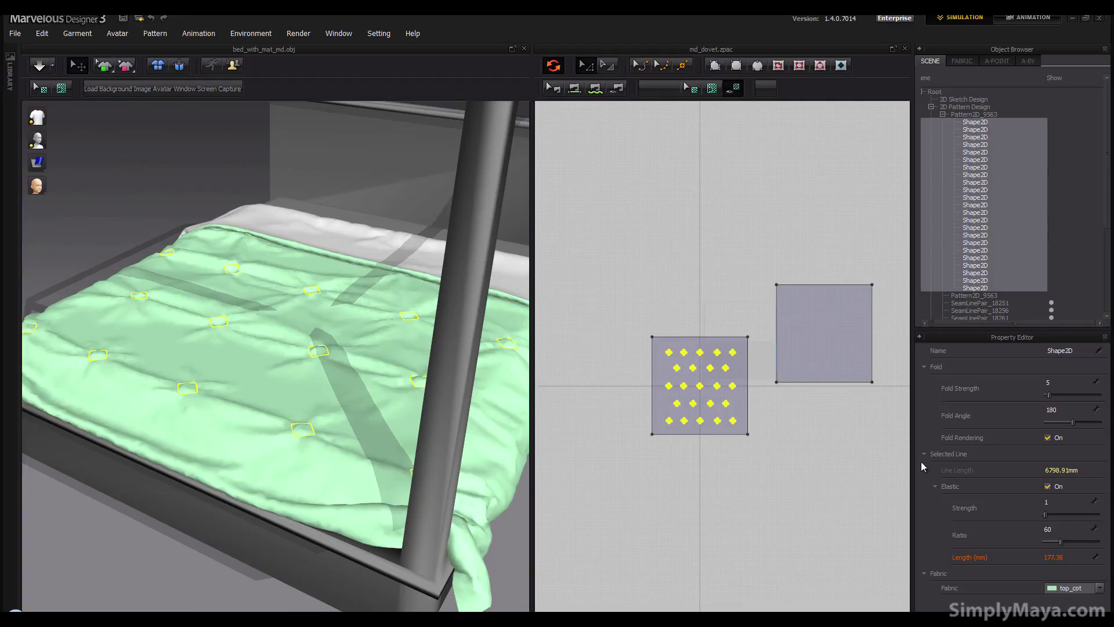
- Set the particle distance of both duvet patterns to 20 mm and simulate the duvet
{"action": "left_click", "coordinate": [749, 358]}
{"action": "left_click", "coordinate": [801, 348], "text": "shift"}
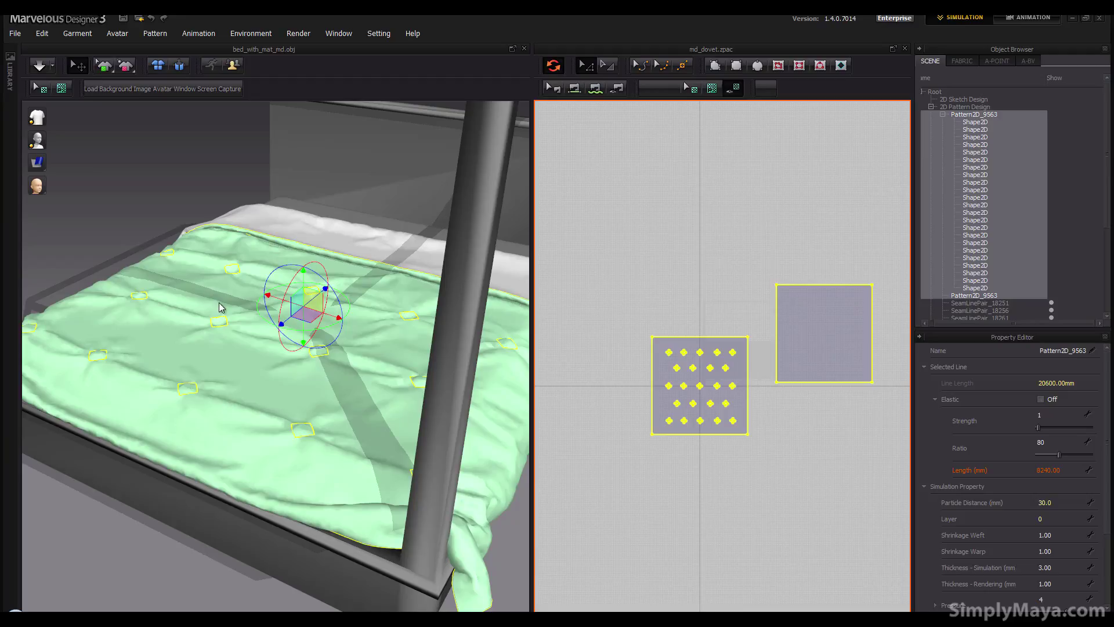
{"action": "left_click", "coordinate": [1052, 500]}
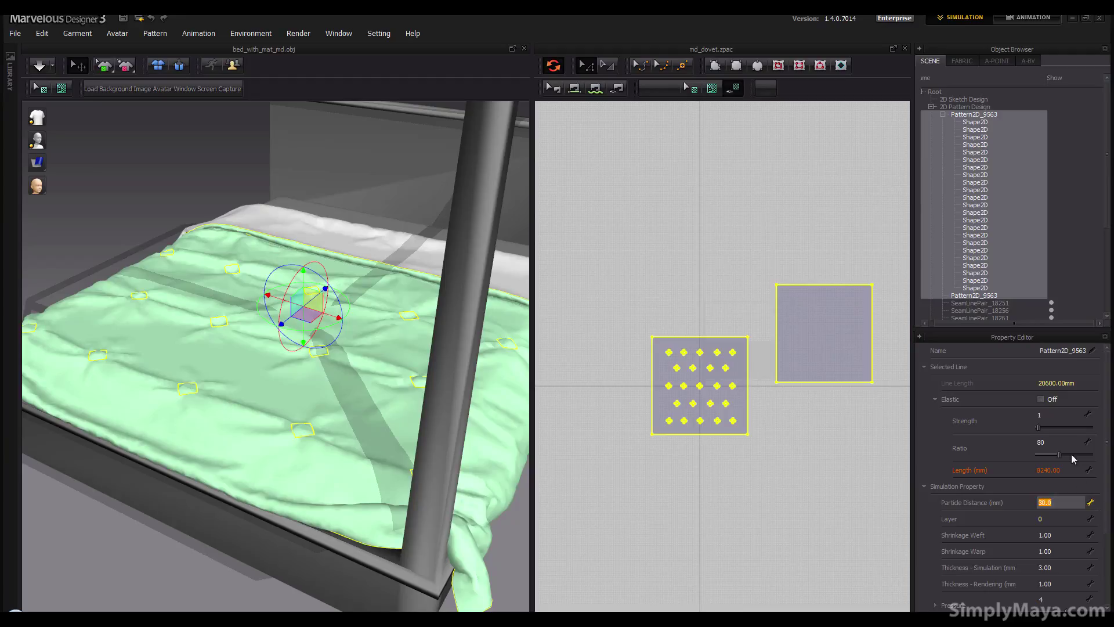
{"action": "type", "text": "20"}
{"action": "key", "text": "Return"}
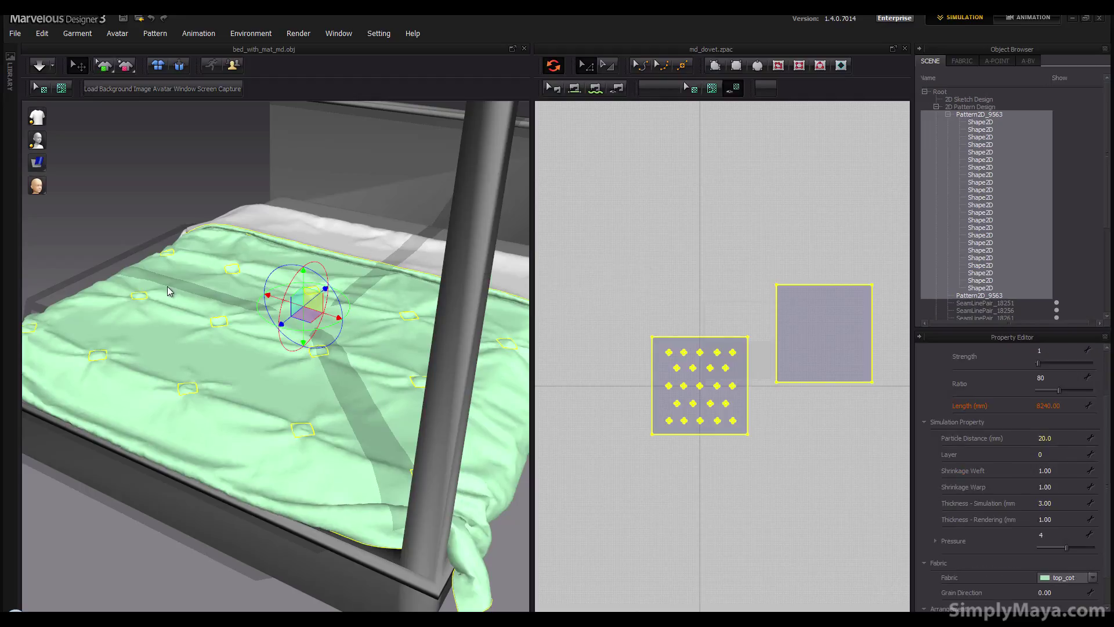
{"action": "key", "text": "space"}
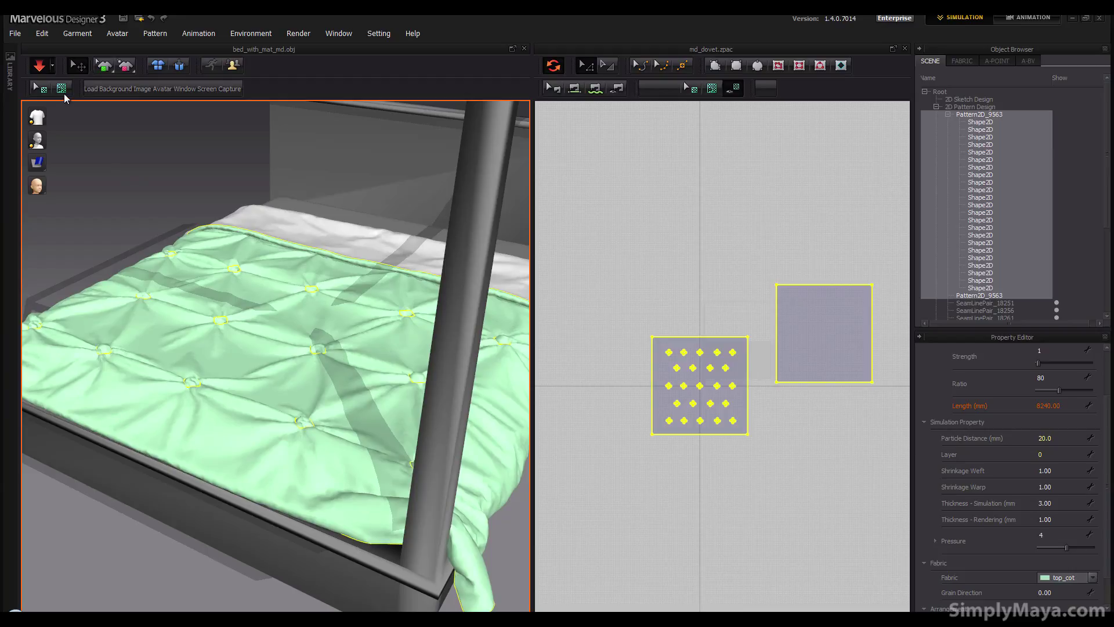
- Stop the duvet simulation and deselect the patterns
{"action": "left_click", "coordinate": [40, 67]}
{"action": "mouse_move", "coordinate": [190, 343]}
{"action": "right_mouse_down"}
{"action": "mouse_move", "coordinate": [241, 315]}
{"action": "mouse_move", "coordinate": [273, 326]}
{"action": "mouse_move", "coordinate": [186, 348]}
{"action": "right_mouse_up"}
{"action": "left_click", "coordinate": [114, 235]}
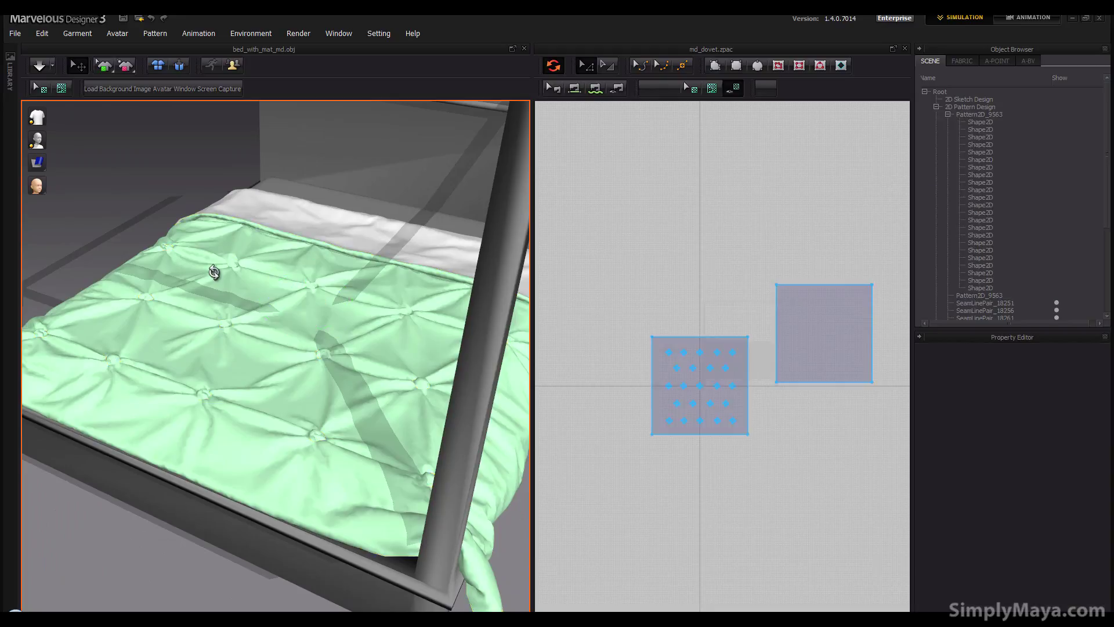
- Examine the gathered tufts and folds of the duvet up close and from the foot of the bed
{"action": "scroll", "coordinate": [211, 266], "scroll_direction": "down", "scroll_amount": 6}
{"action": "scroll", "coordinate": [141, 332], "scroll_direction": "up", "scroll_amount": 8}
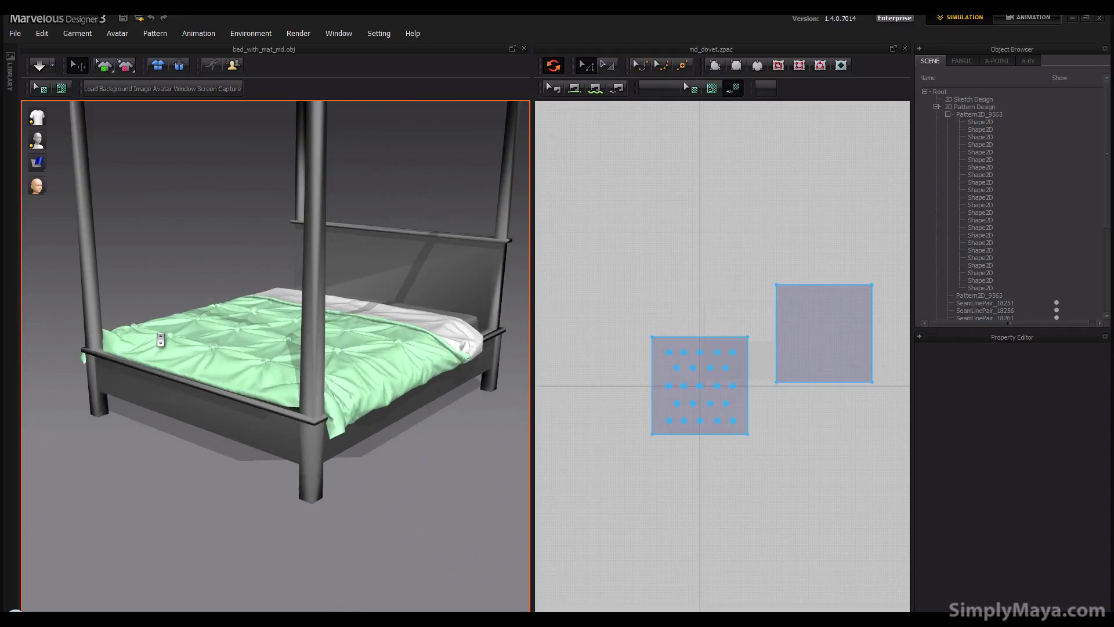
{"action": "scroll", "coordinate": [144, 324], "scroll_direction": "up", "scroll_amount": 6}
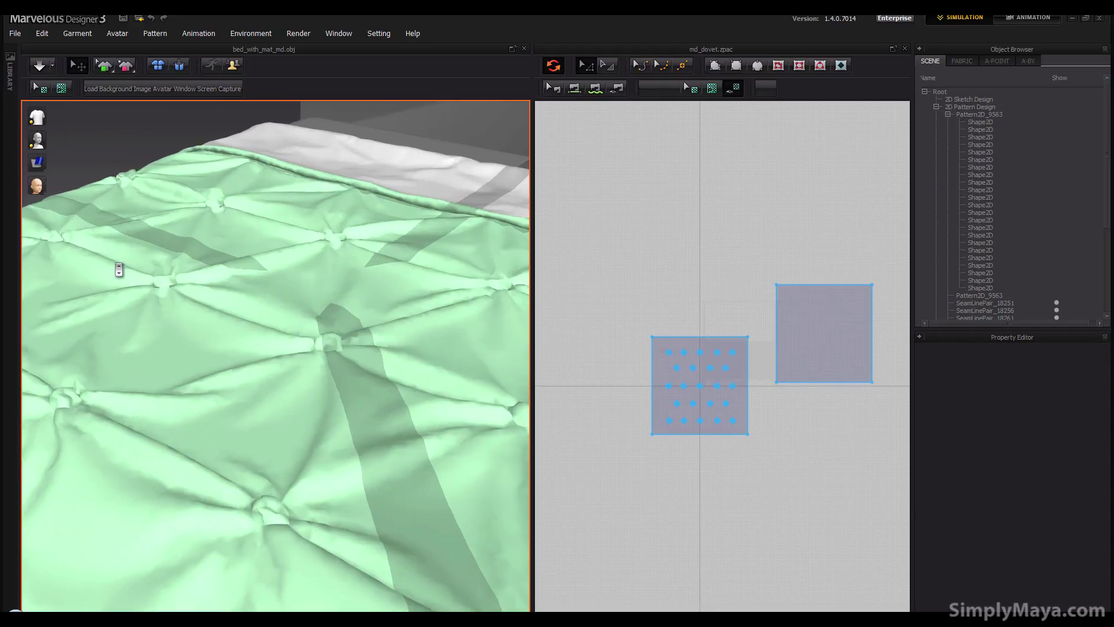
{"action": "scroll", "coordinate": [238, 288], "scroll_direction": "up", "scroll_amount": 5}
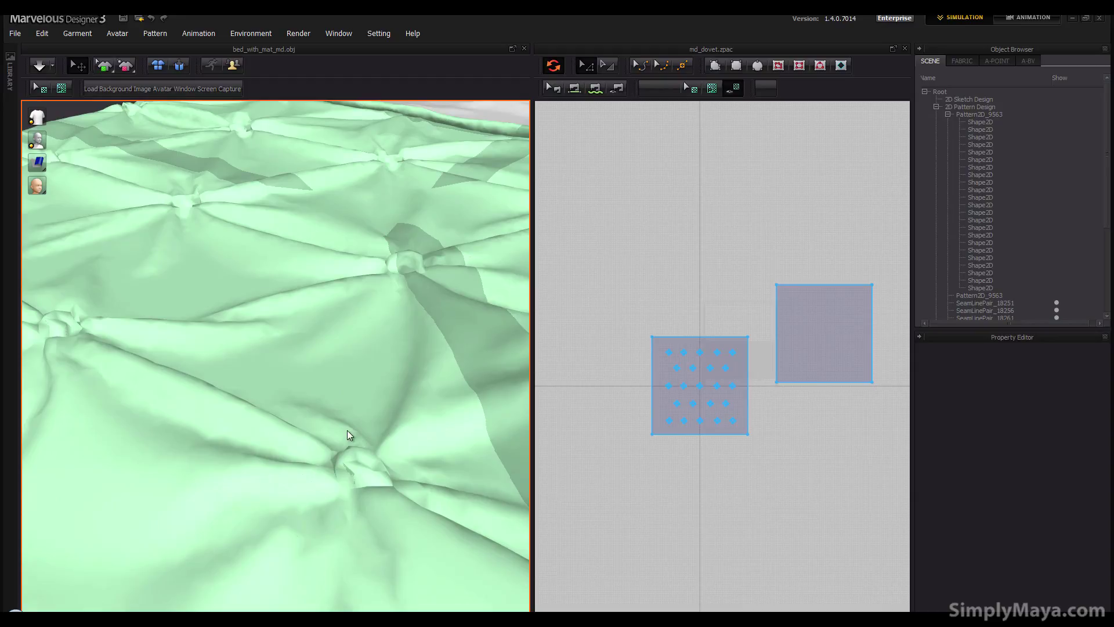
{"action": "scroll", "coordinate": [347, 430], "scroll_direction": "down", "scroll_amount": 6}
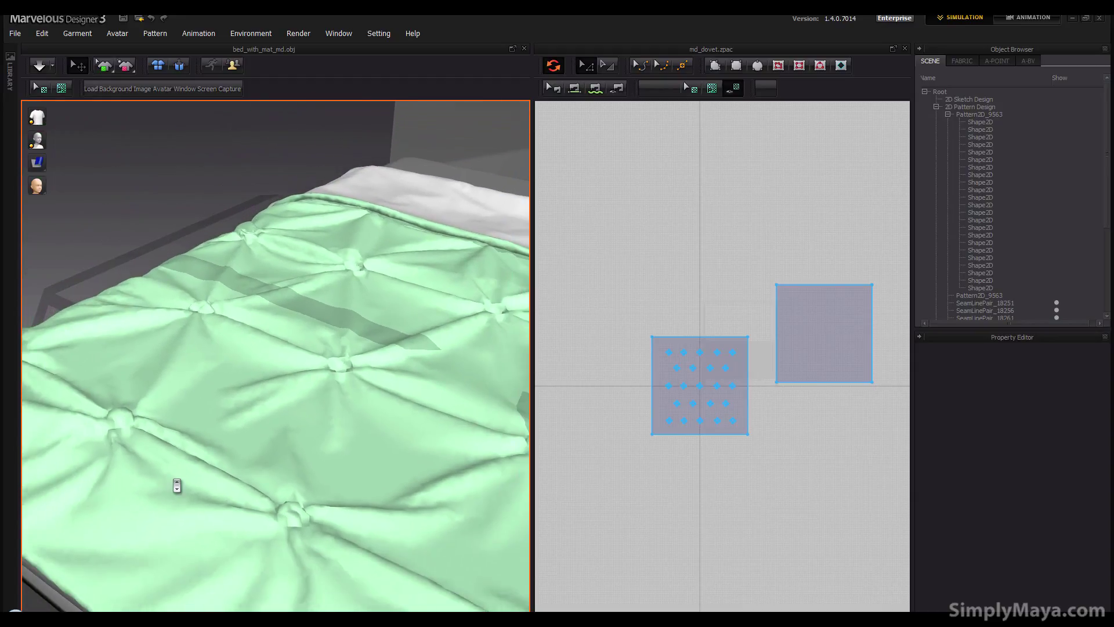
{"action": "scroll", "coordinate": [301, 469], "scroll_direction": "down", "scroll_amount": 6}
{"action": "scroll", "coordinate": [262, 454], "scroll_direction": "up", "scroll_amount": 5}
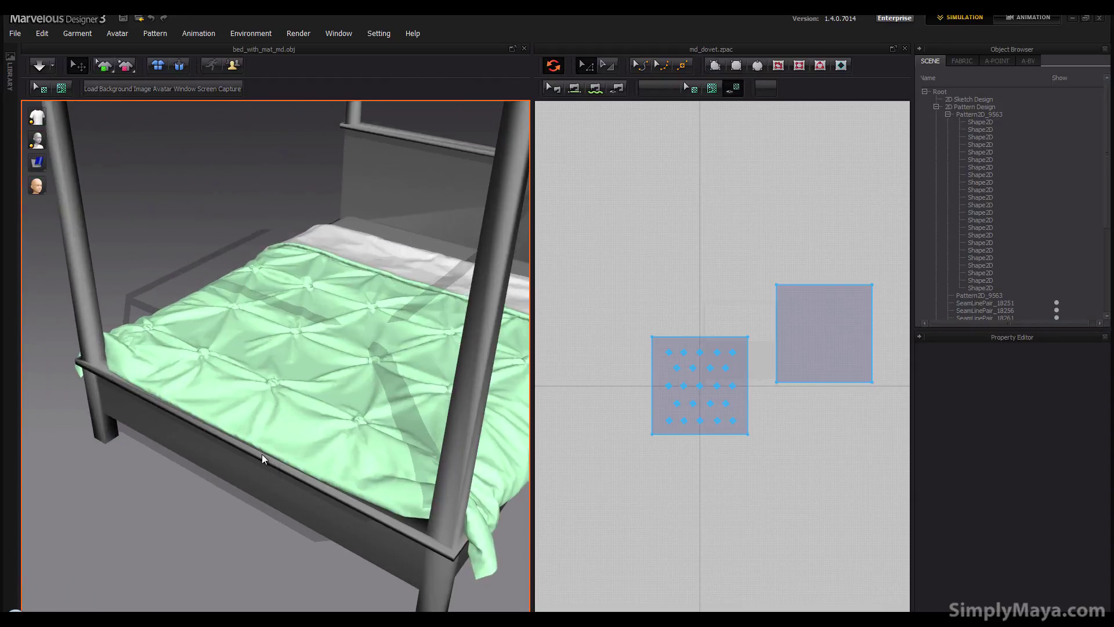
{"action": "right_click_drag", "start_coordinate": [235, 425], "coordinate": [142, 390]}
- Select both duvet patterns and set their pressure to 5
{"action": "left_click", "coordinate": [591, 405]}
{"action": "left_click", "coordinate": [747, 381]}
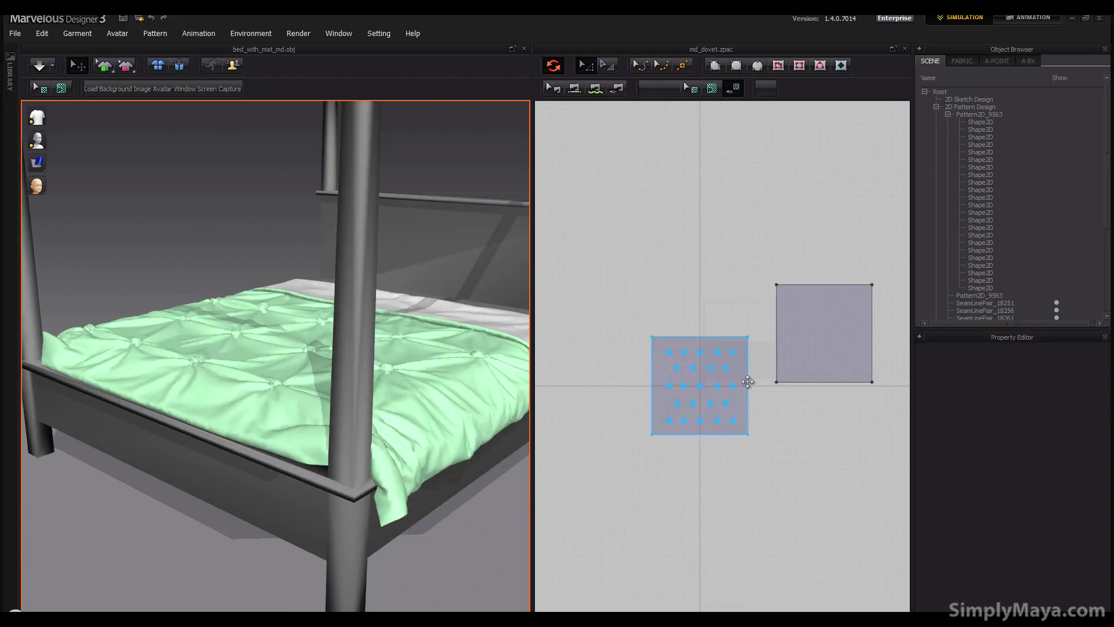
{"action": "left_click", "coordinate": [792, 372], "text": "shift"}
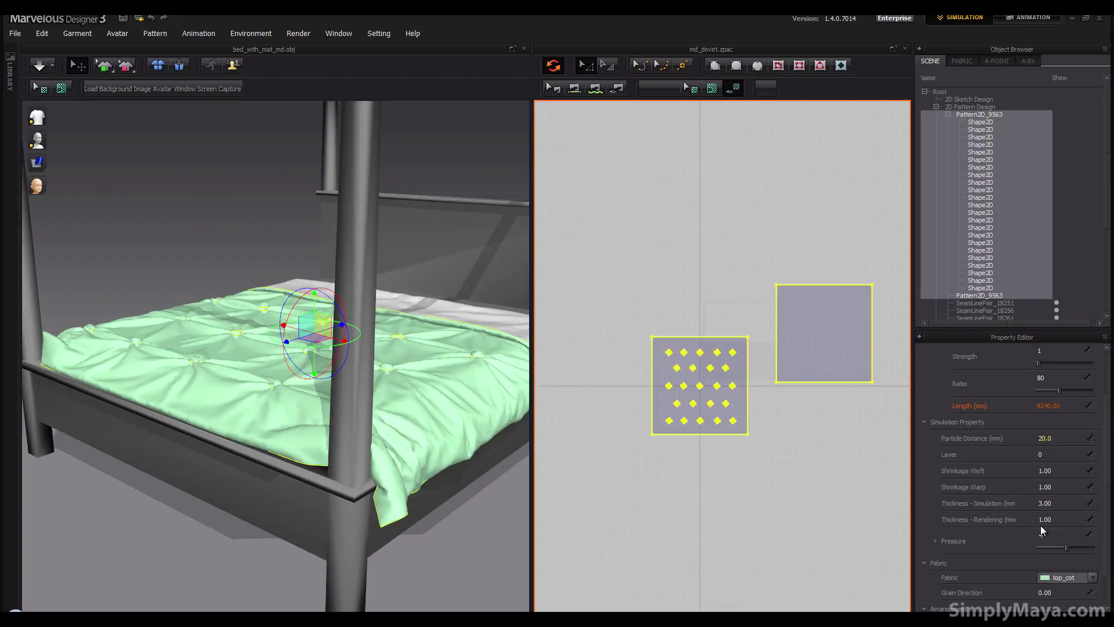
{"action": "left_click", "coordinate": [1053, 533]}
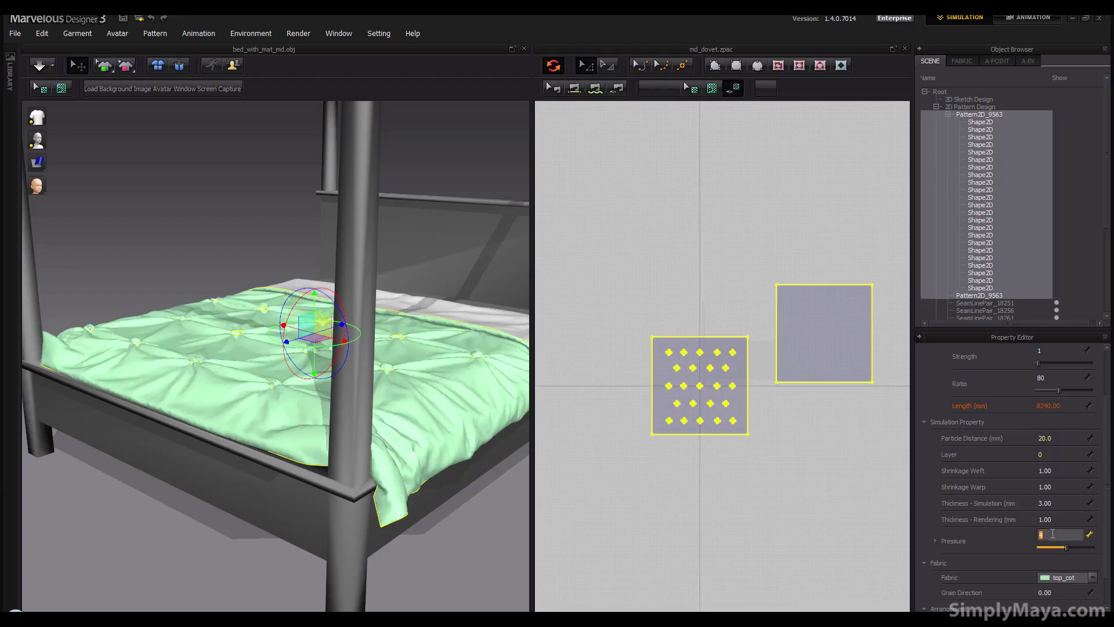
{"action": "key", "text": "Return"}
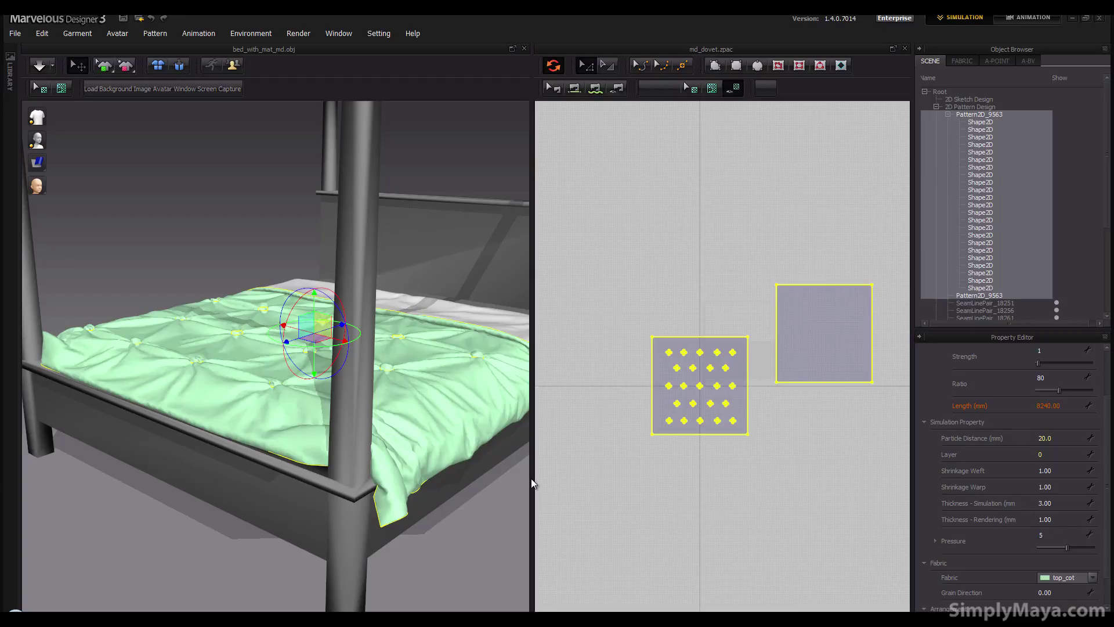
- Simulate the duvet with the raised pressure until it puffs up, and stop the simulation
{"action": "middle_click_drag", "start_coordinate": [221, 347], "coordinate": [216, 360]}
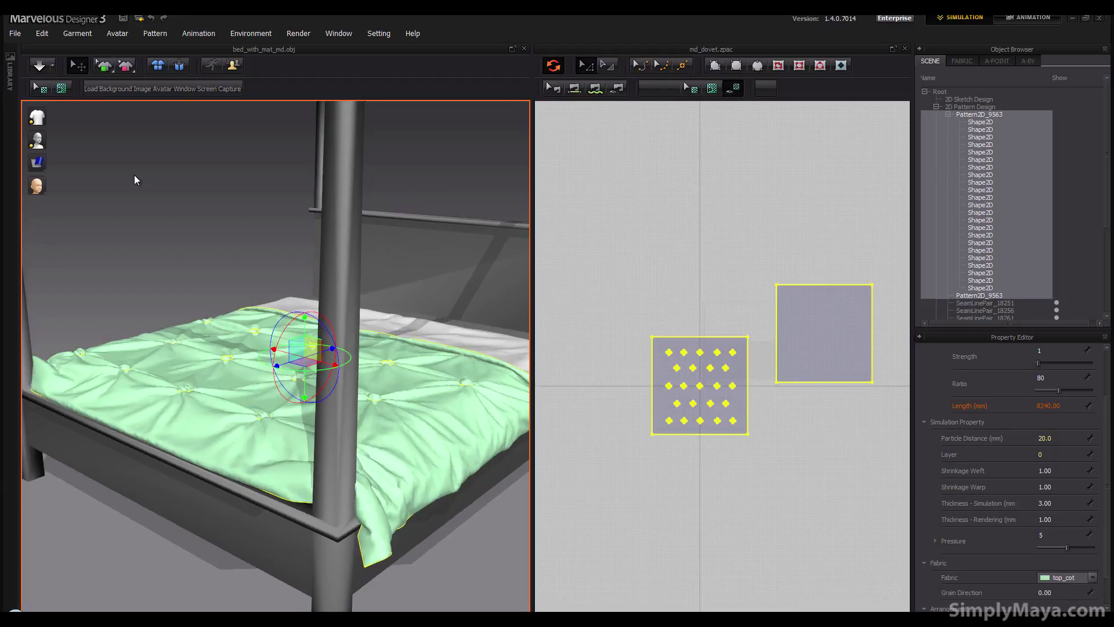
{"action": "left_click", "coordinate": [44, 67]}
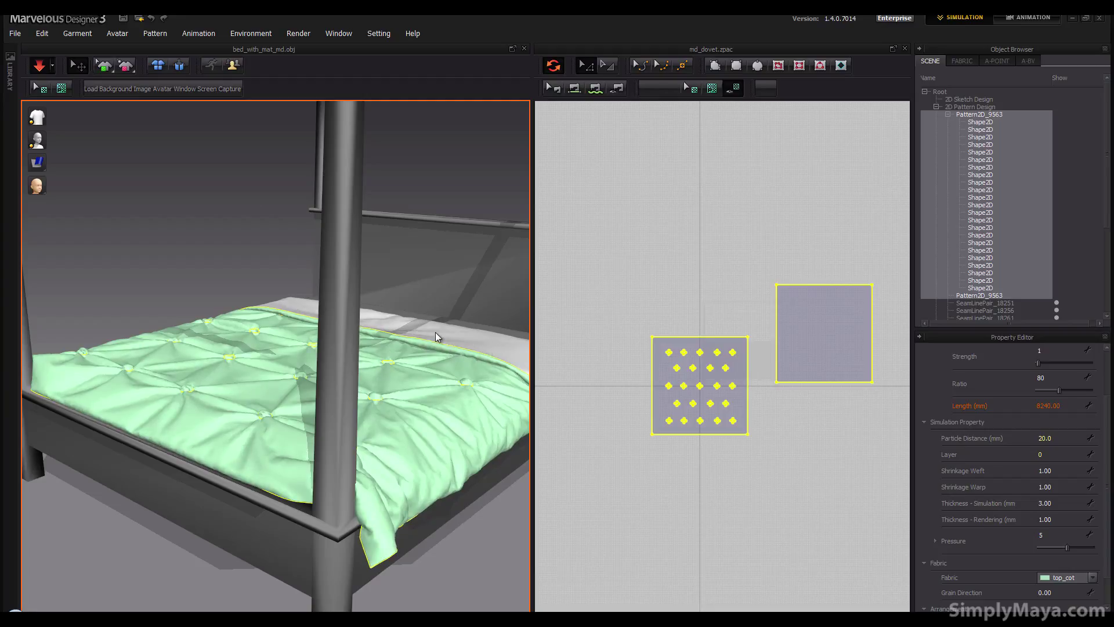
{"action": "left_click", "coordinate": [39, 67]}
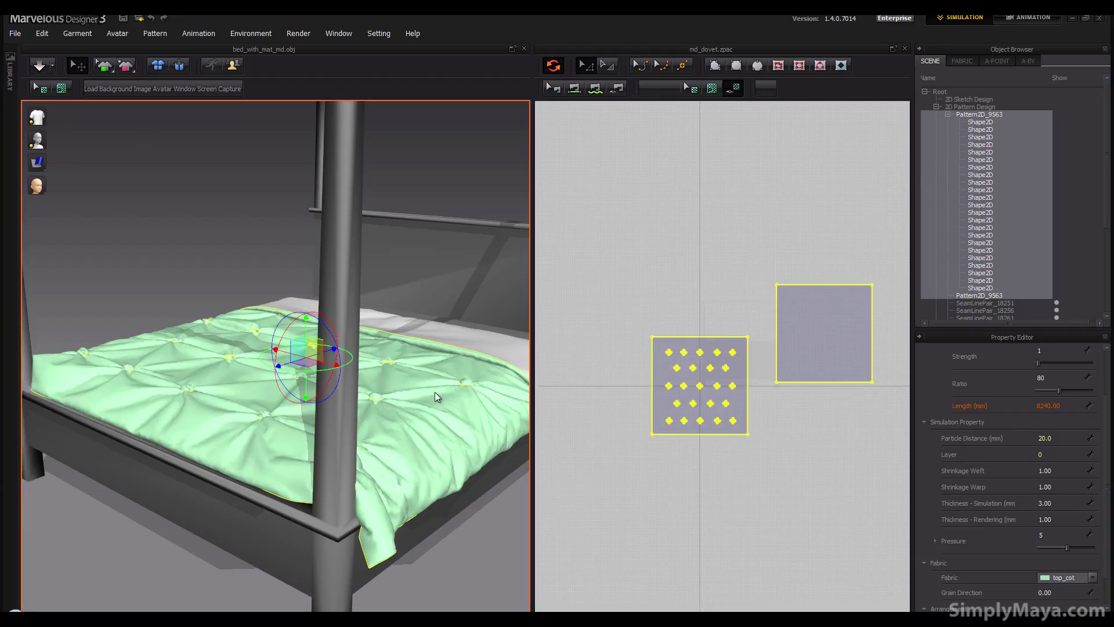
- Select all the diamond shapes of the top pattern and set their elastic ratio to 45
{"action": "right_click_drag", "start_coordinate": [434, 392], "coordinate": [468, 428]}
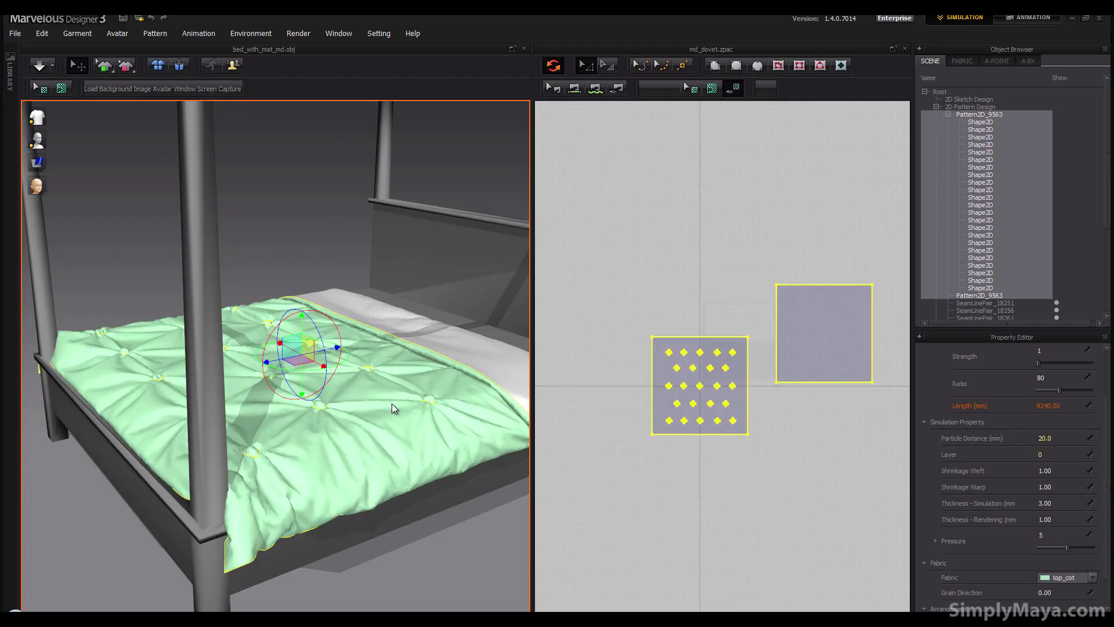
{"action": "scroll", "coordinate": [405, 424], "scroll_direction": "up", "scroll_amount": 3}
{"action": "middle_click_drag", "start_coordinate": [405, 425], "coordinate": [269, 329]}
{"action": "scroll", "coordinate": [332, 344], "scroll_direction": "up", "scroll_amount": 2}
{"action": "right_click_drag", "start_coordinate": [332, 348], "coordinate": [330, 458]}
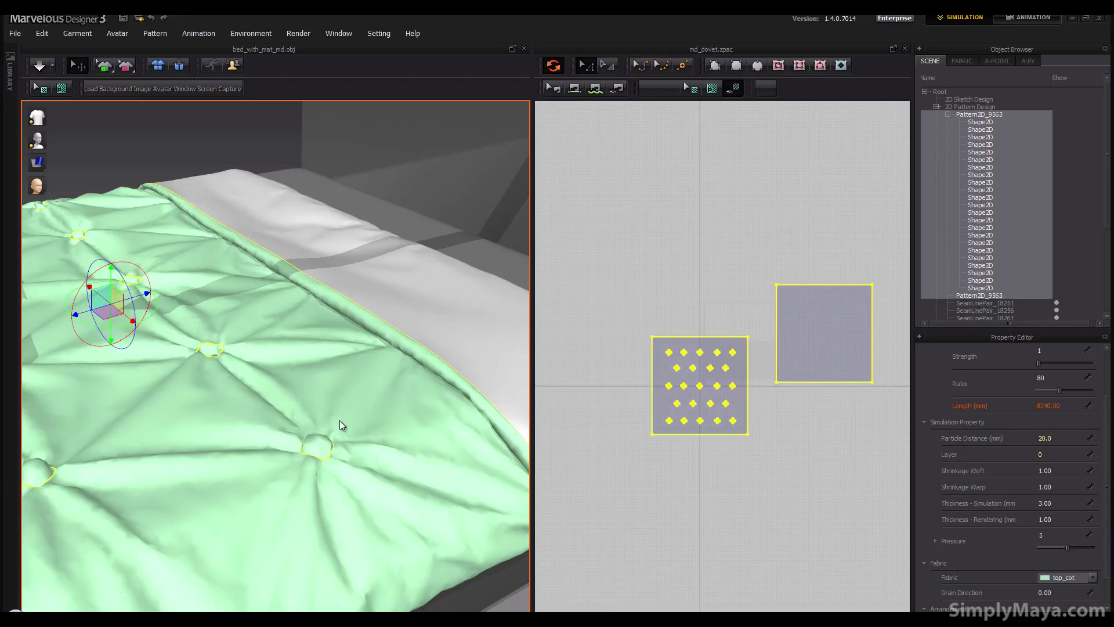
{"action": "scroll", "coordinate": [340, 420], "scroll_direction": "down", "scroll_amount": 4}
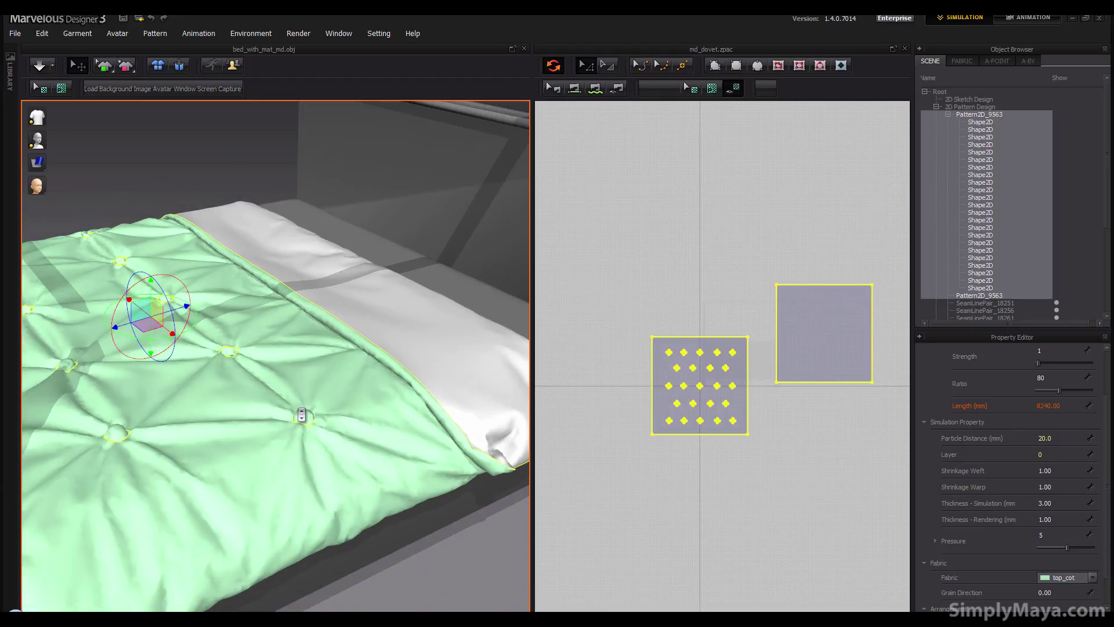
{"action": "left_click", "coordinate": [985, 287]}
{"action": "left_click", "coordinate": [989, 123], "text": "shift"}
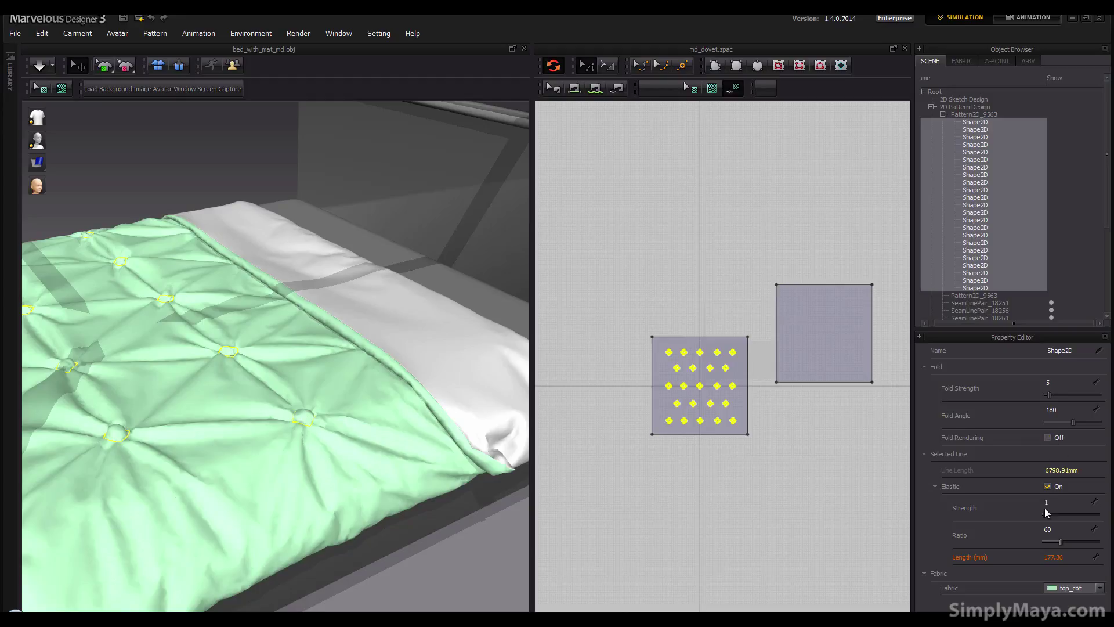
{"action": "left_click", "coordinate": [1050, 528]}
- Run the simulation with the tighter diamonds until the duvet settles, and stop it
{"action": "right_click_drag", "start_coordinate": [261, 462], "coordinate": [296, 483]}
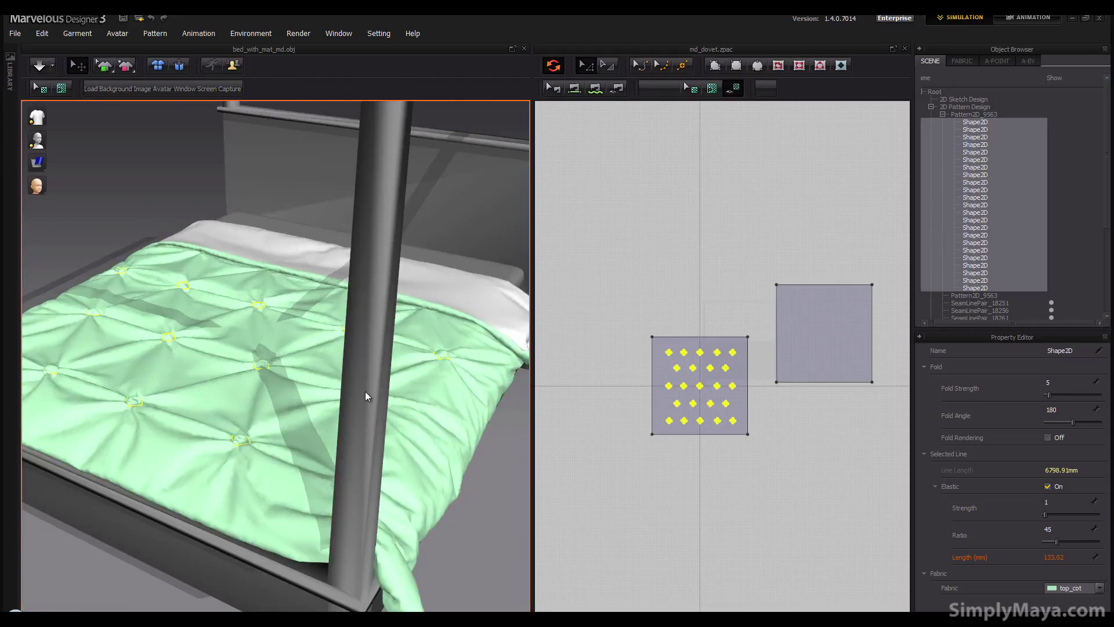
{"action": "left_click", "coordinate": [40, 65]}
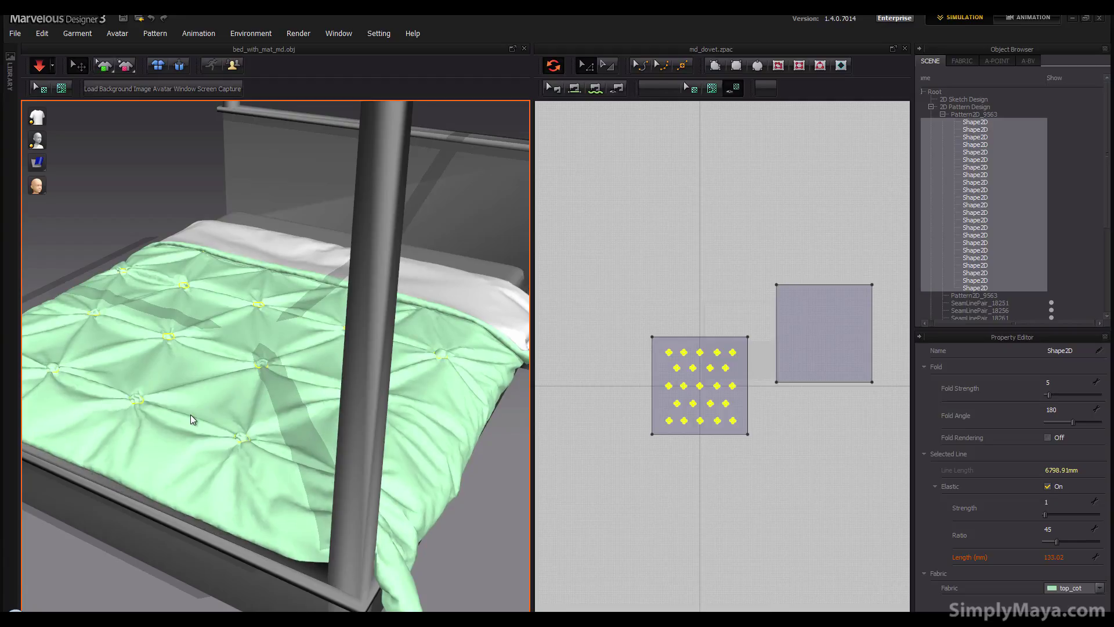
{"action": "right_click_drag", "start_coordinate": [125, 347], "coordinate": [226, 393]}
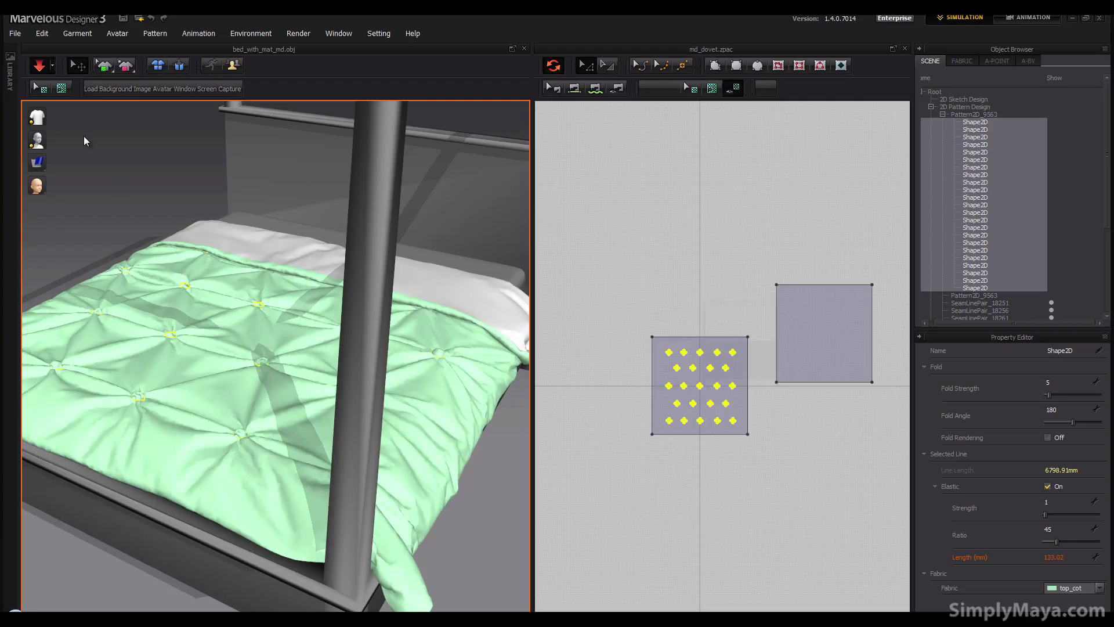
{"action": "left_click", "coordinate": [39, 65]}
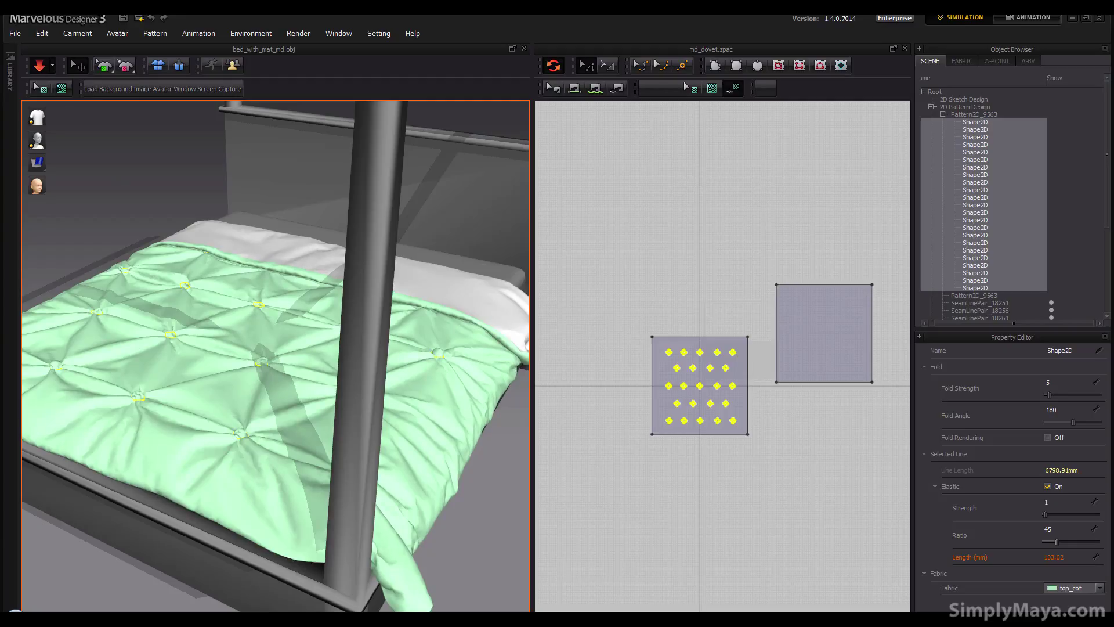
- Set the elastic ratio of the selected diamonds to 30
{"action": "left_click", "coordinate": [1059, 528]}
{"action": "type", "text": "30"}
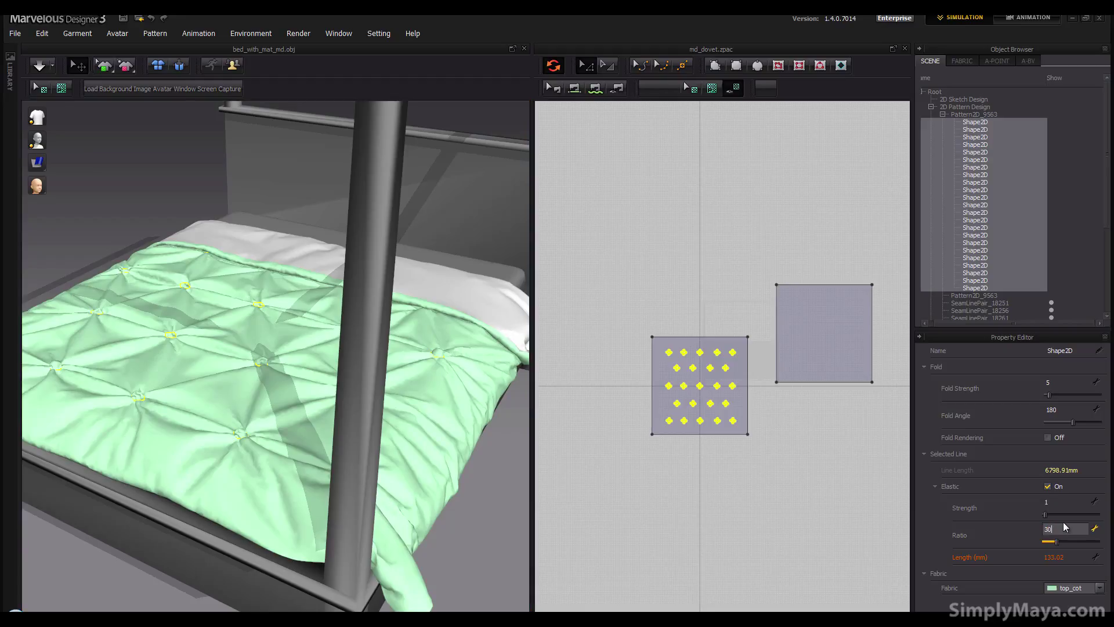
{"action": "key", "text": "Return"}
- Set the particle distance of both duvet patterns to 15 mm, simulate the duvet, and deselect everything once the simulation is stopped
{"action": "left_click", "coordinate": [38, 66]}
{"action": "left_click", "coordinate": [39, 66]}
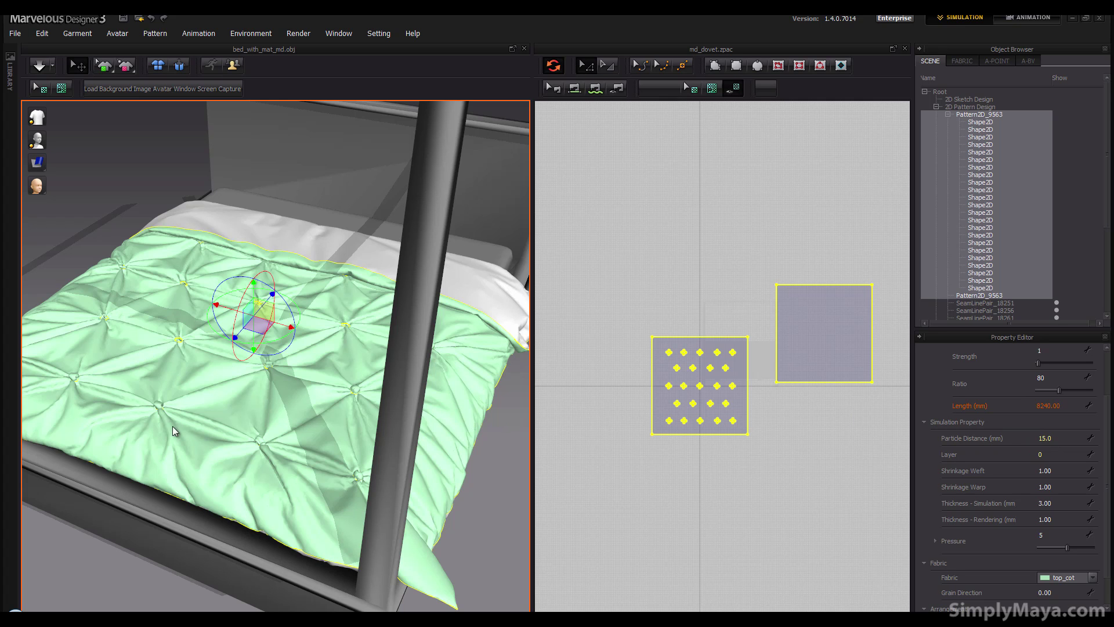
{"action": "right_click_drag", "start_coordinate": [162, 416], "coordinate": [156, 457]}
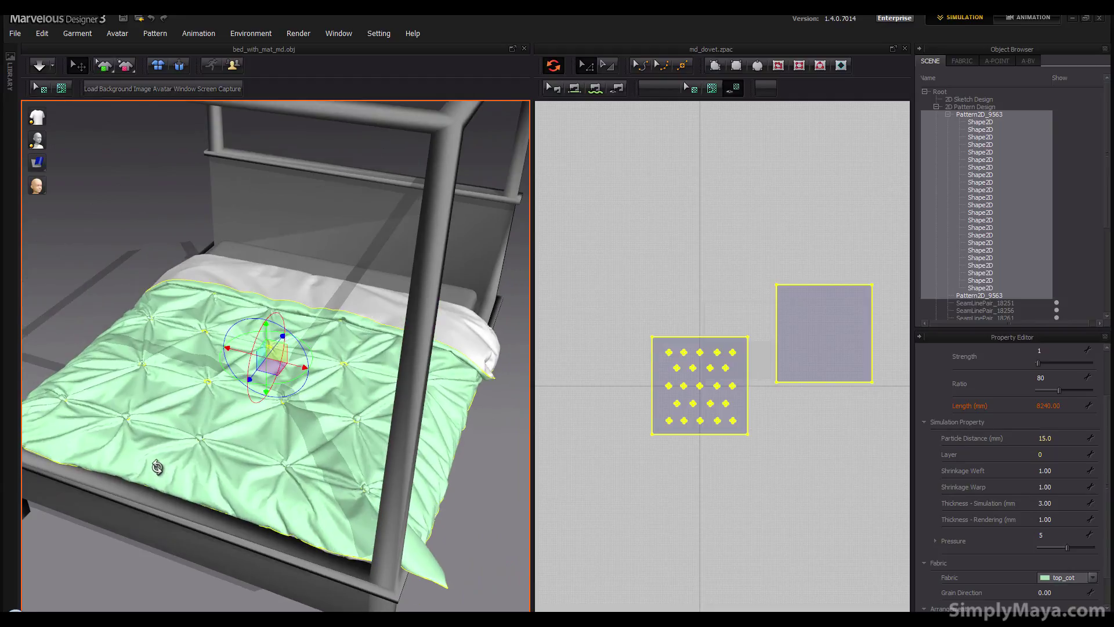
{"action": "left_click", "coordinate": [103, 303]}
{"action": "right_click_drag", "start_coordinate": [118, 321], "coordinate": [256, 329]}
- Export the scene as OBJ over the existing md_dovet.obj in the data folder, using cm (DAZ Studio) as the unit
{"action": "left_click", "coordinate": [16, 33]}
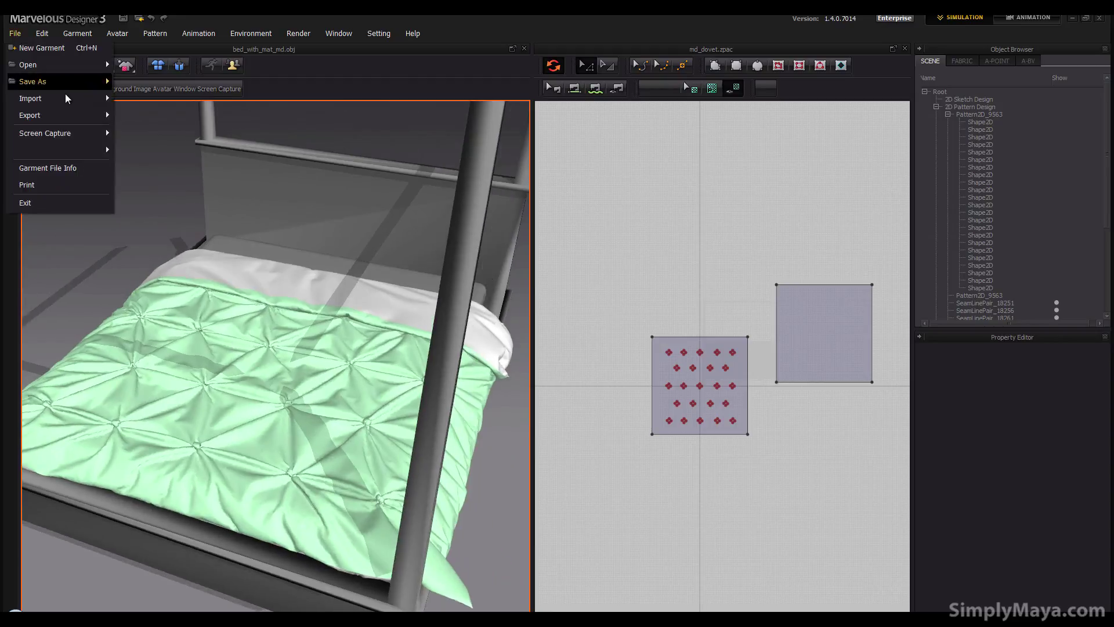
{"action": "mouse_move", "coordinate": [63, 115]}
{"action": "left_click", "coordinate": [130, 118]}
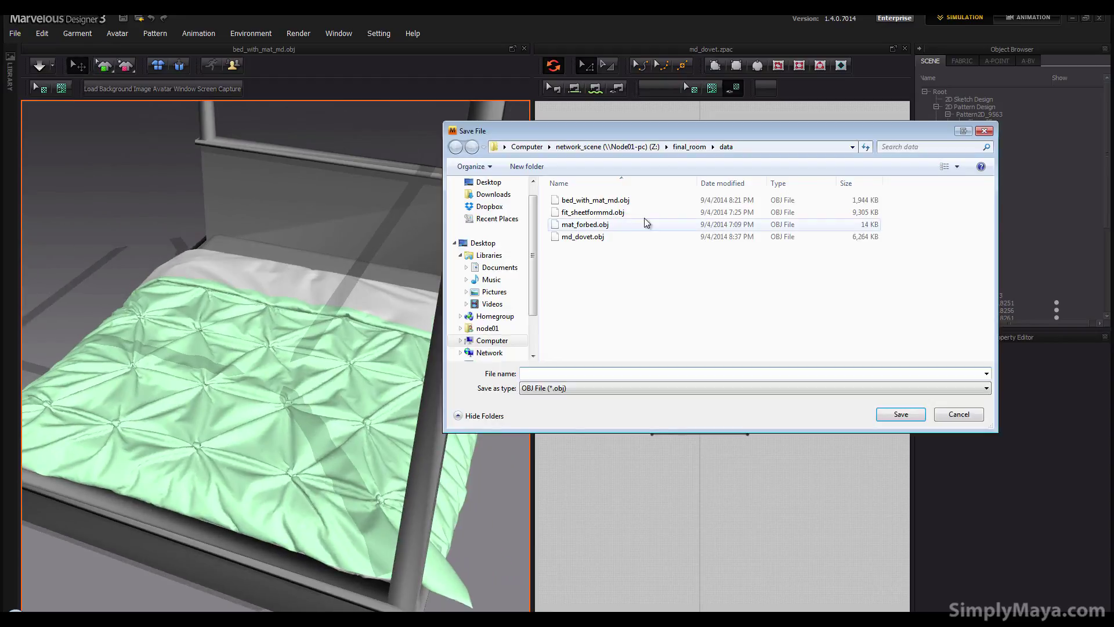
{"action": "double_click", "coordinate": [580, 237]}
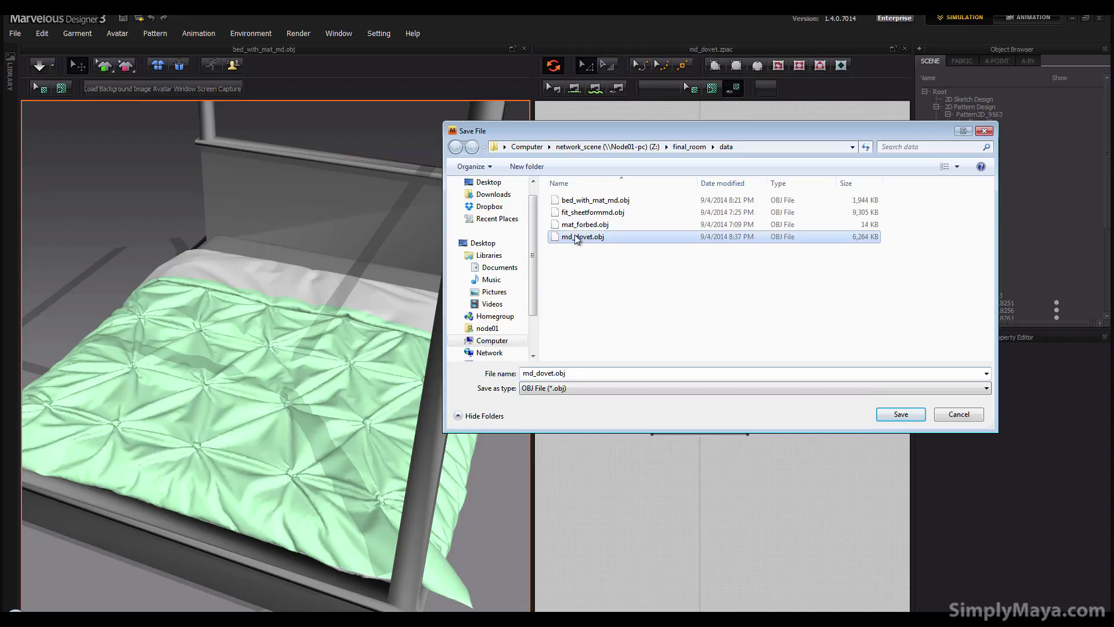
{"action": "left_click", "coordinate": [589, 316]}
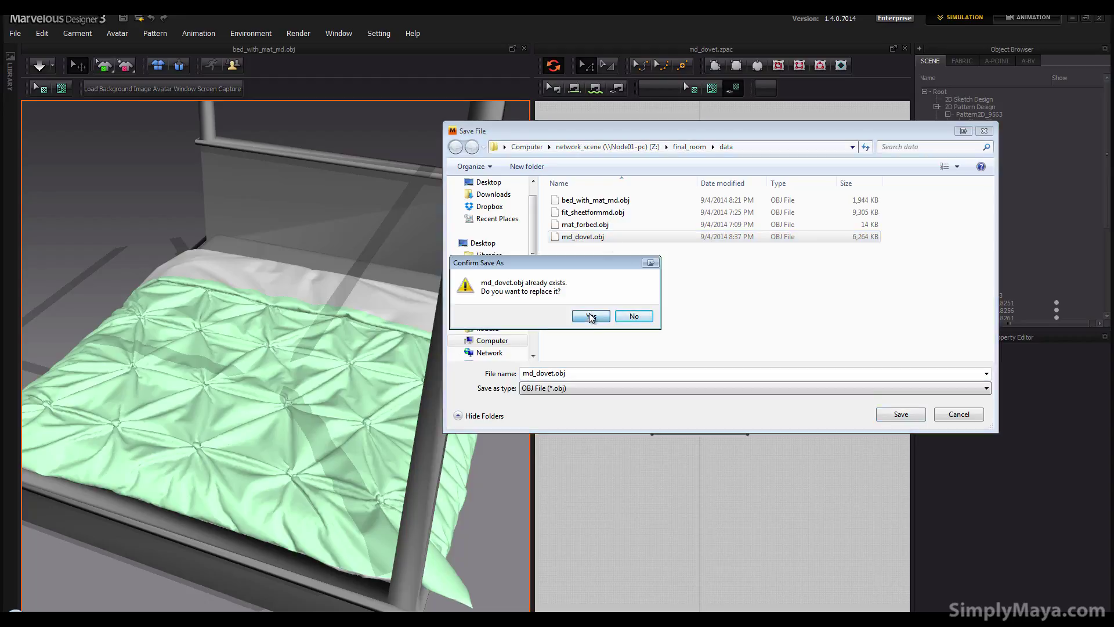
{"action": "left_click", "coordinate": [486, 359]}
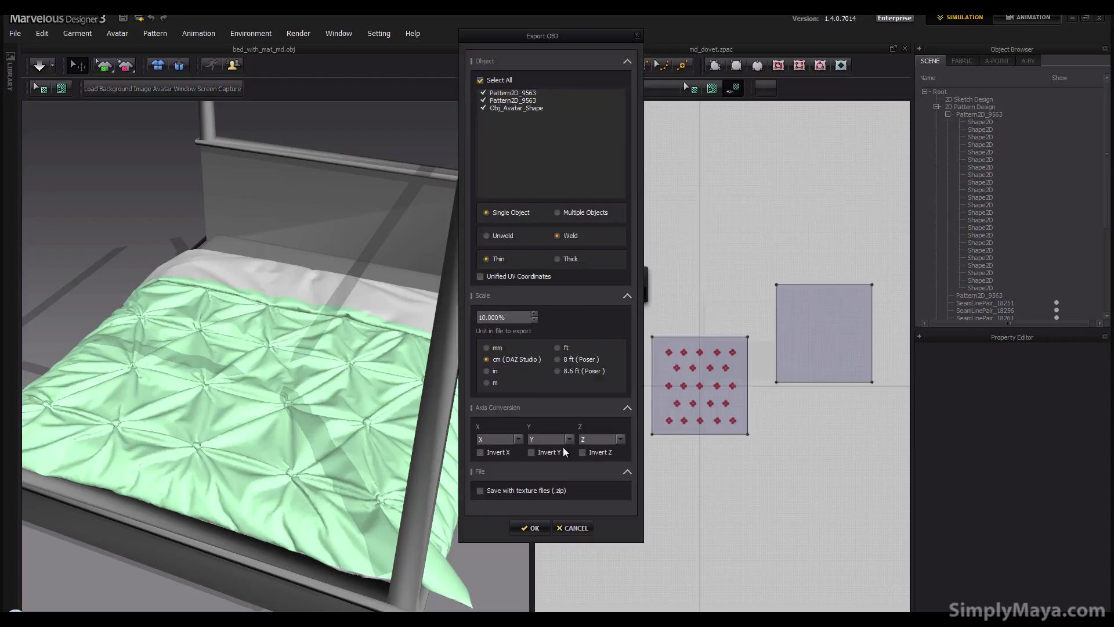
{"action": "left_click", "coordinate": [531, 527]}
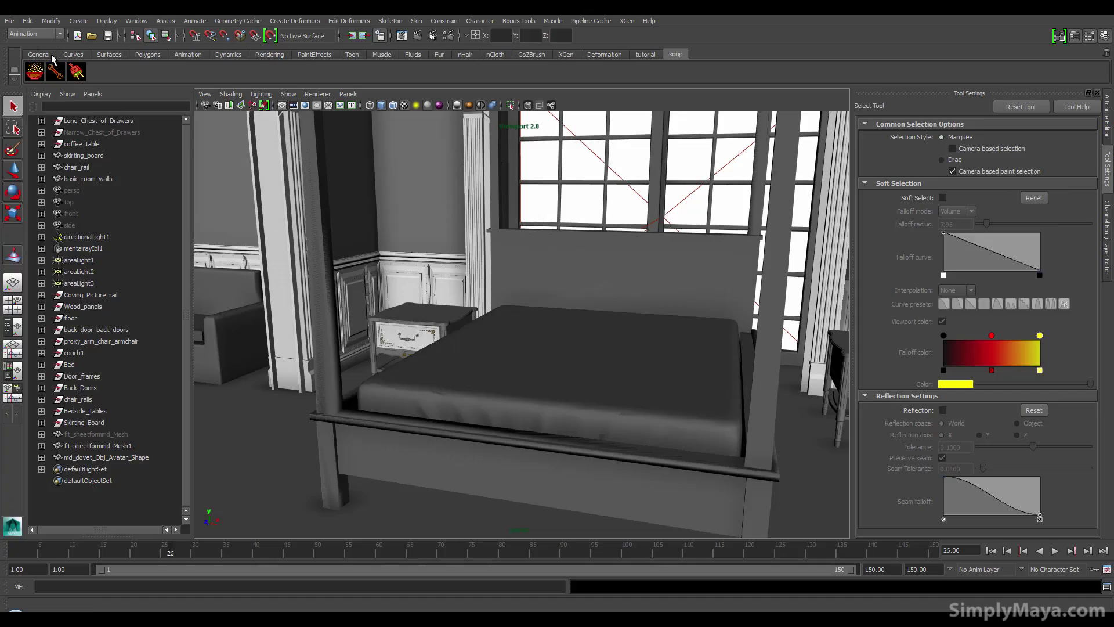
- In Maya, import md_dovet.obj into the room scene and select the duvet mesh on the bed
{"action": "left_click", "coordinate": [9, 21]}
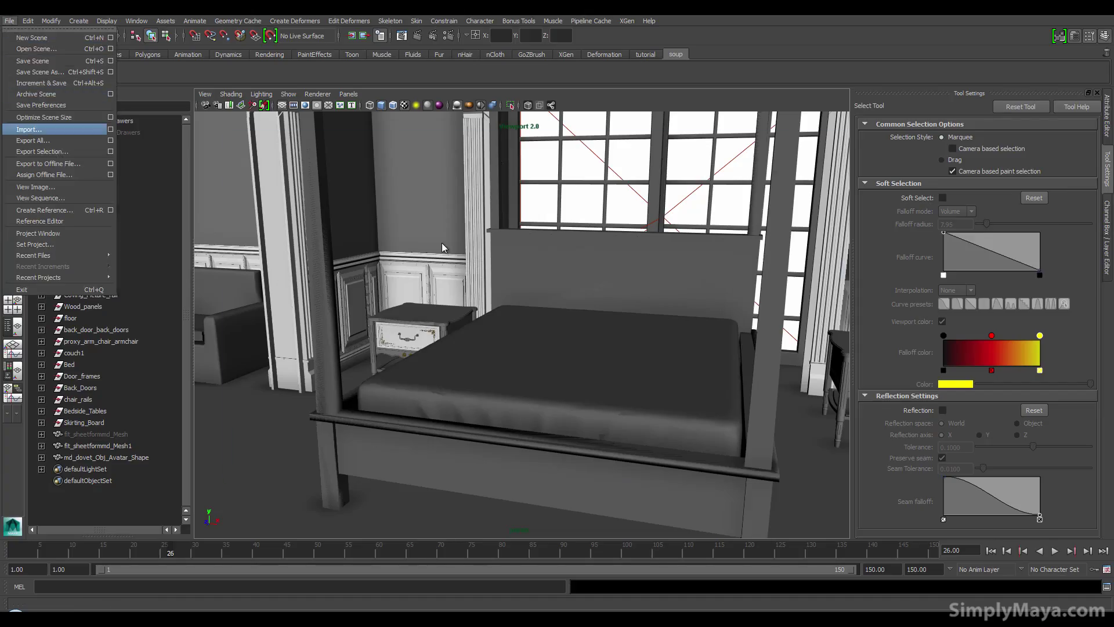
{"action": "key", "text": "Return"}
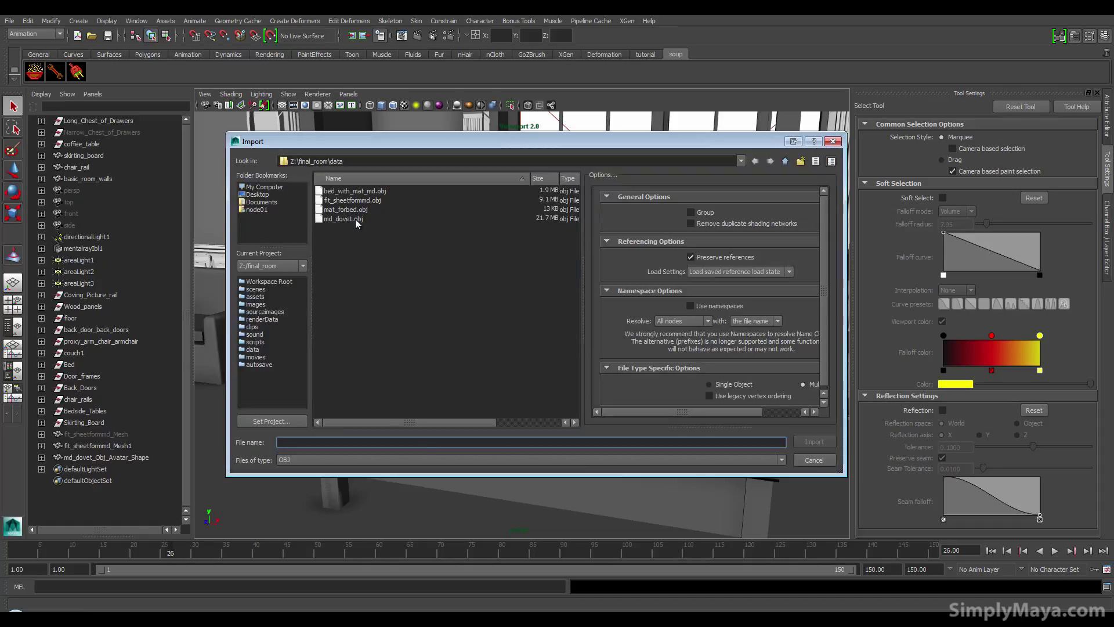
{"action": "left_click", "coordinate": [355, 218]}
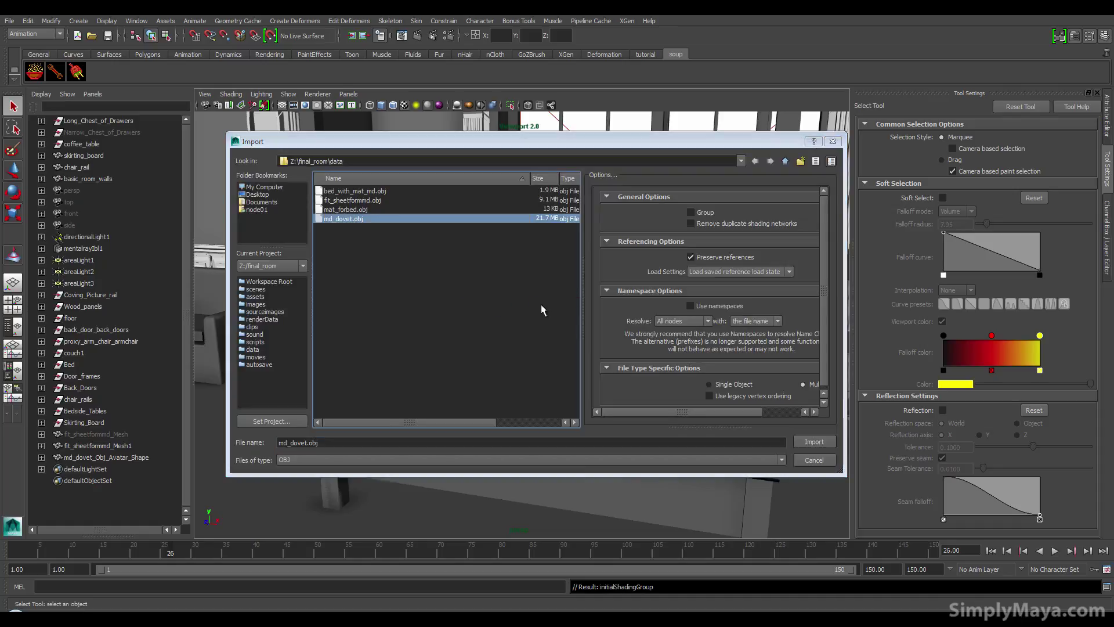
{"action": "left_click_drag", "start_coordinate": [546, 342], "coordinate": [450, 438], "text": "alt"}
{"action": "left_click", "coordinate": [450, 438]}
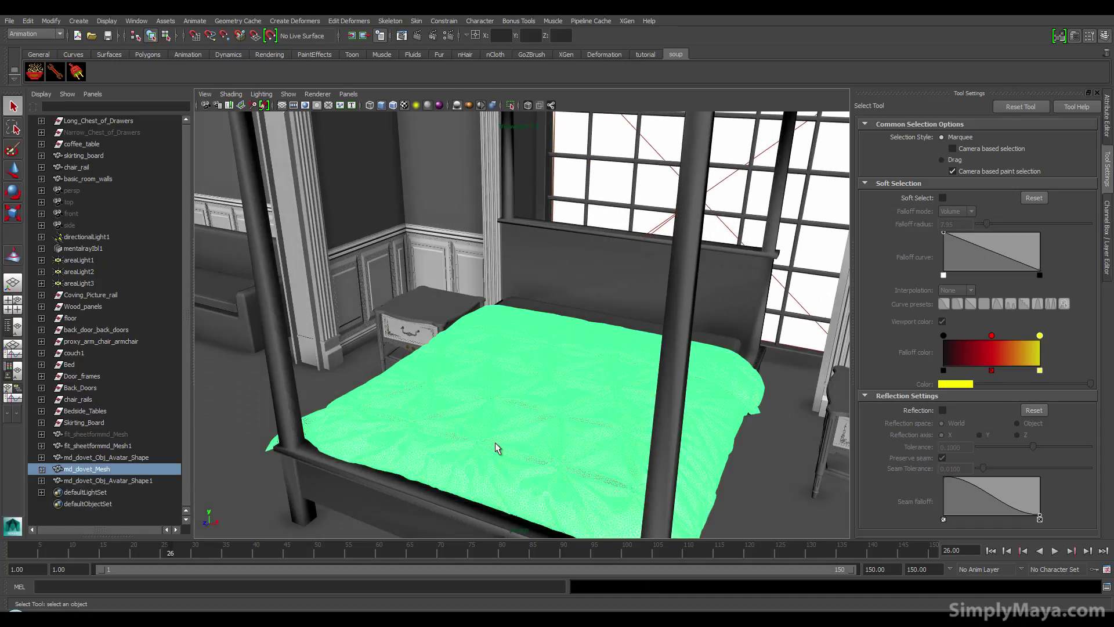
- Examine the imported duvet mesh up close, checking its tufts, folds and triangle density from several angles
{"action": "scroll", "coordinate": [497, 447], "scroll_direction": "up", "scroll_amount": 5}
{"action": "middle_click_drag", "start_coordinate": [500, 445], "coordinate": [532, 281], "text": "alt"}
{"action": "right_click_drag", "start_coordinate": [532, 281], "coordinate": [539, 315], "text": "alt"}
{"action": "middle_click_drag", "start_coordinate": [540, 316], "coordinate": [603, 280], "text": "alt"}
{"action": "right_click_drag", "start_coordinate": [564, 290], "coordinate": [510, 296], "text": "alt"}
{"action": "middle_click_drag", "start_coordinate": [510, 296], "coordinate": [440, 301], "text": "alt"}
{"action": "right_click_drag", "start_coordinate": [441, 301], "coordinate": [412, 314], "text": "alt"}
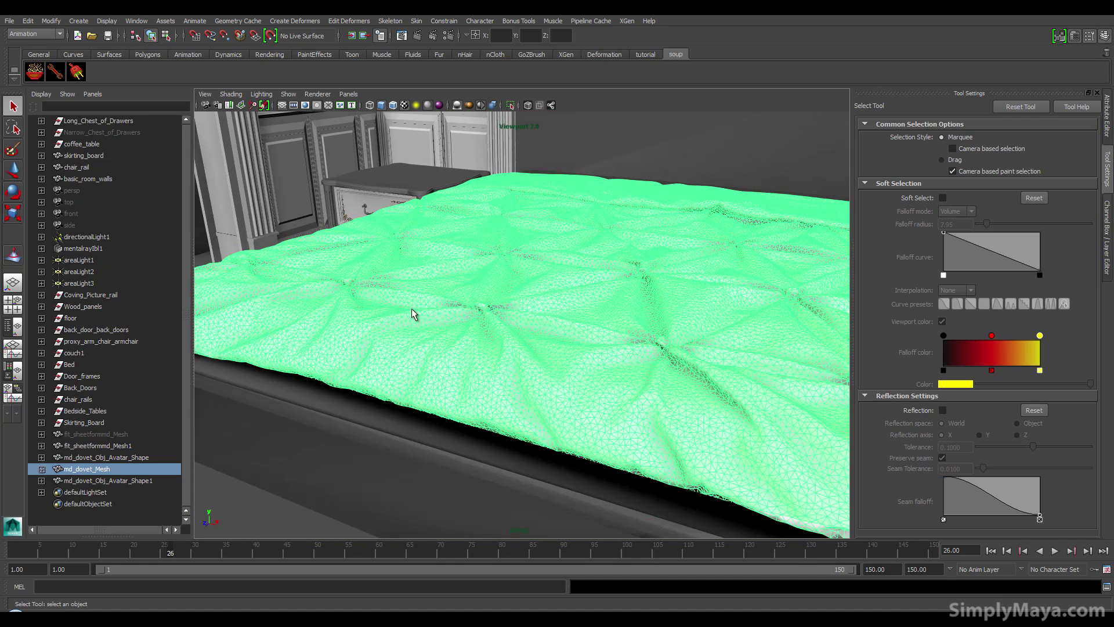
{"action": "left_click_drag", "start_coordinate": [413, 314], "coordinate": [504, 314], "text": "alt"}
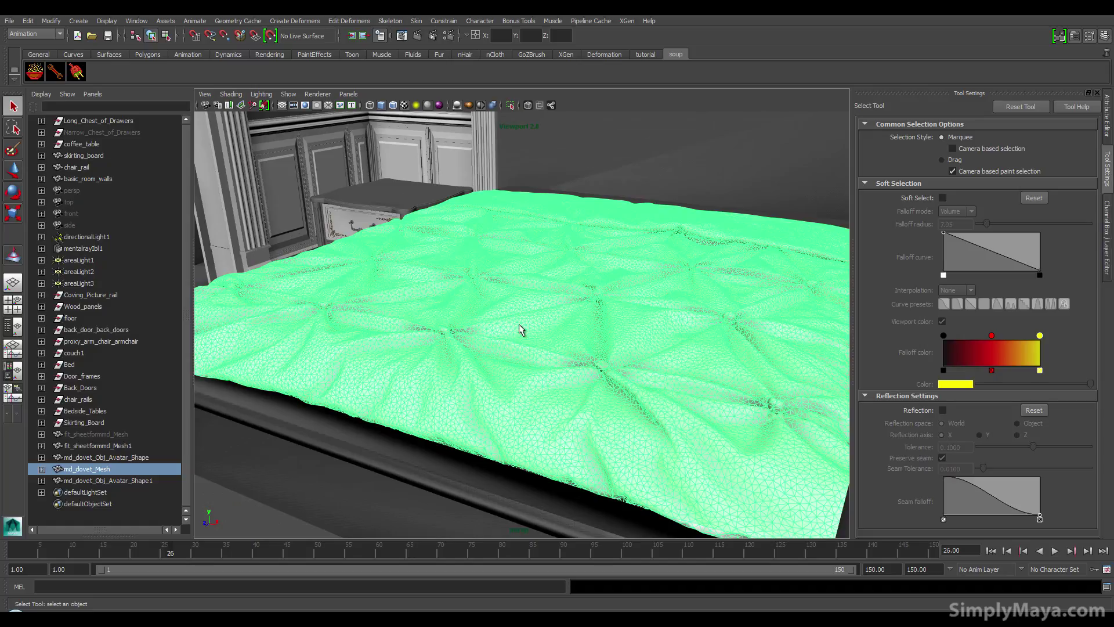
- Reselect the duvet mesh and delete the unused nodes from the scene in the Hypershade
{"action": "middle_click_drag", "start_coordinate": [522, 222], "coordinate": [435, 264], "text": "alt"}
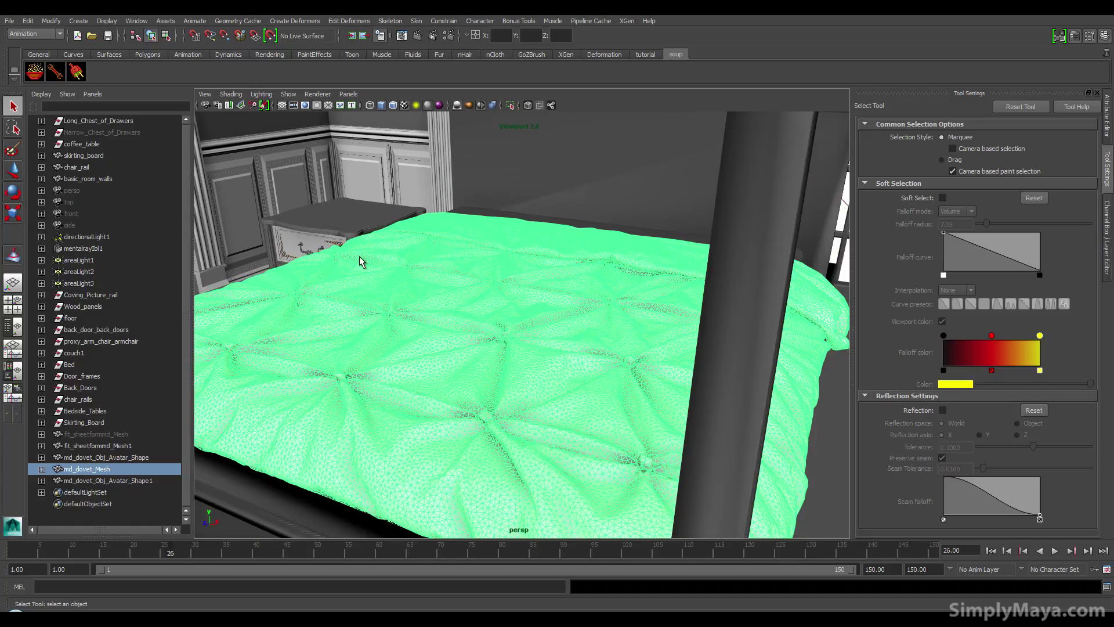
{"action": "left_click", "coordinate": [302, 248]}
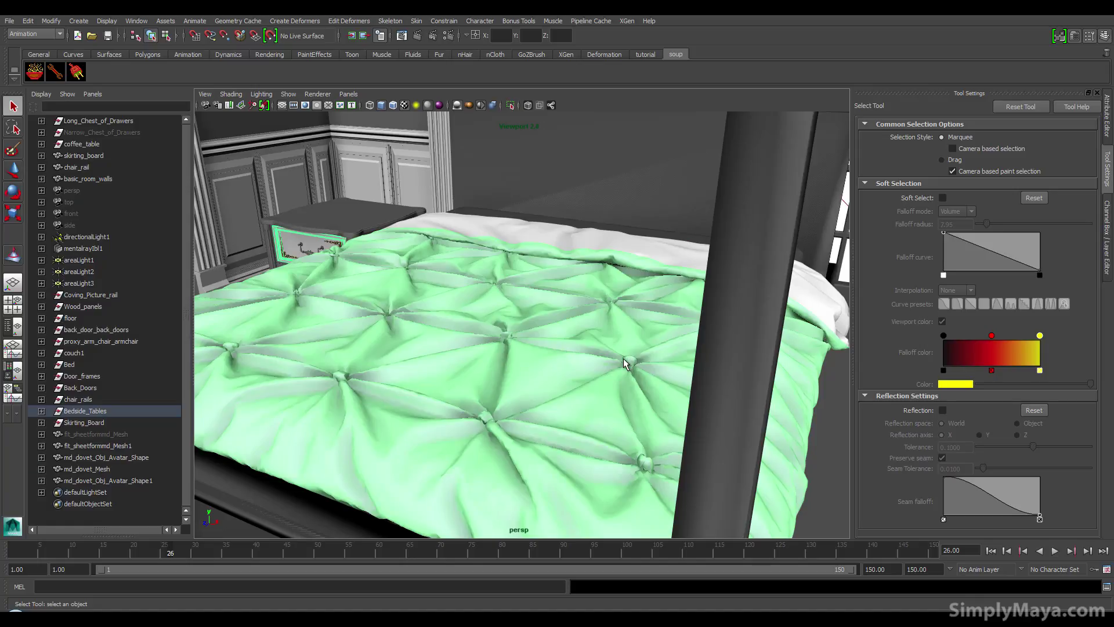
{"action": "mouse_move", "coordinate": [346, 350]}
{"action": "left_mouse_down", "text": "alt"}
{"action": "mouse_move", "coordinate": [350, 378]}
{"action": "mouse_move", "coordinate": [349, 364]}
{"action": "left_mouse_up", "text": "alt"}
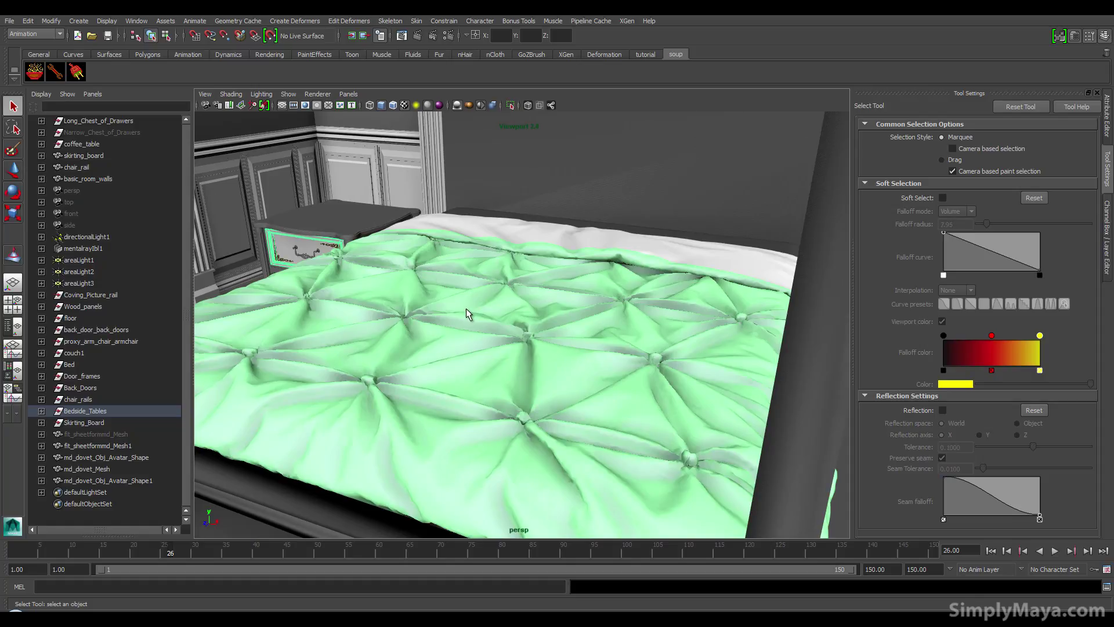
{"action": "left_click", "coordinate": [451, 314]}
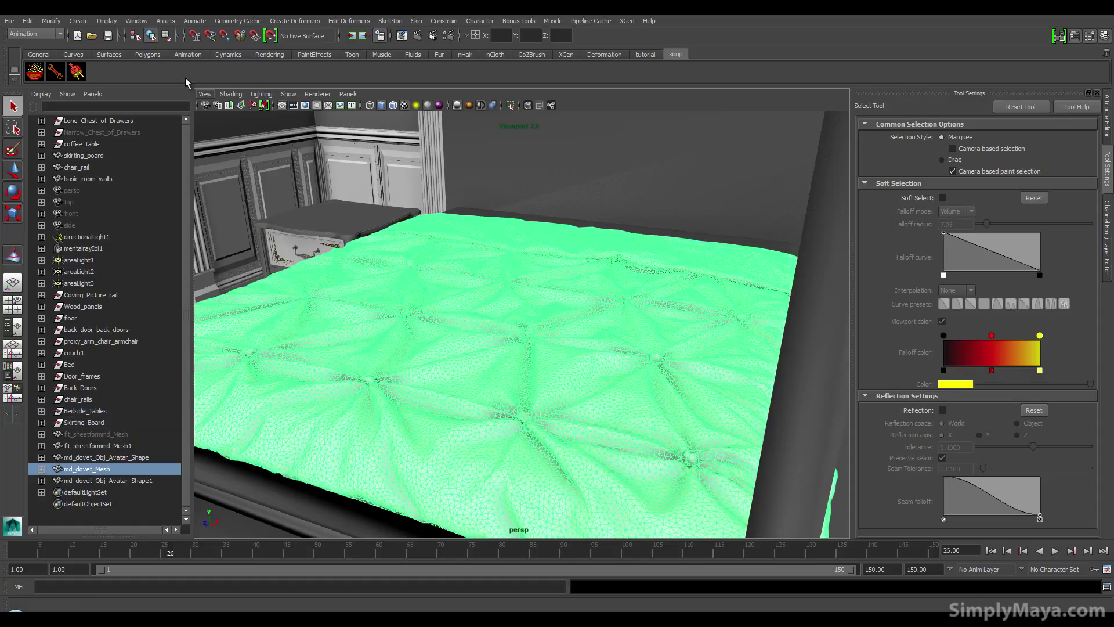
{"action": "left_click", "coordinate": [130, 23]}
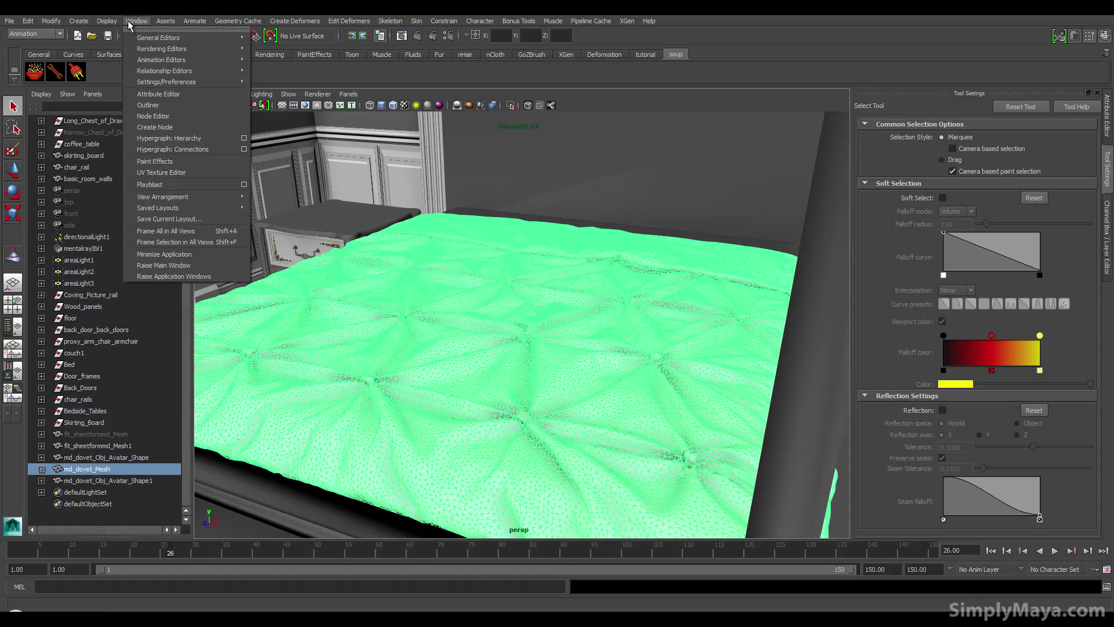
{"action": "mouse_move", "coordinate": [174, 49]}
{"action": "left_click", "coordinate": [286, 79]}
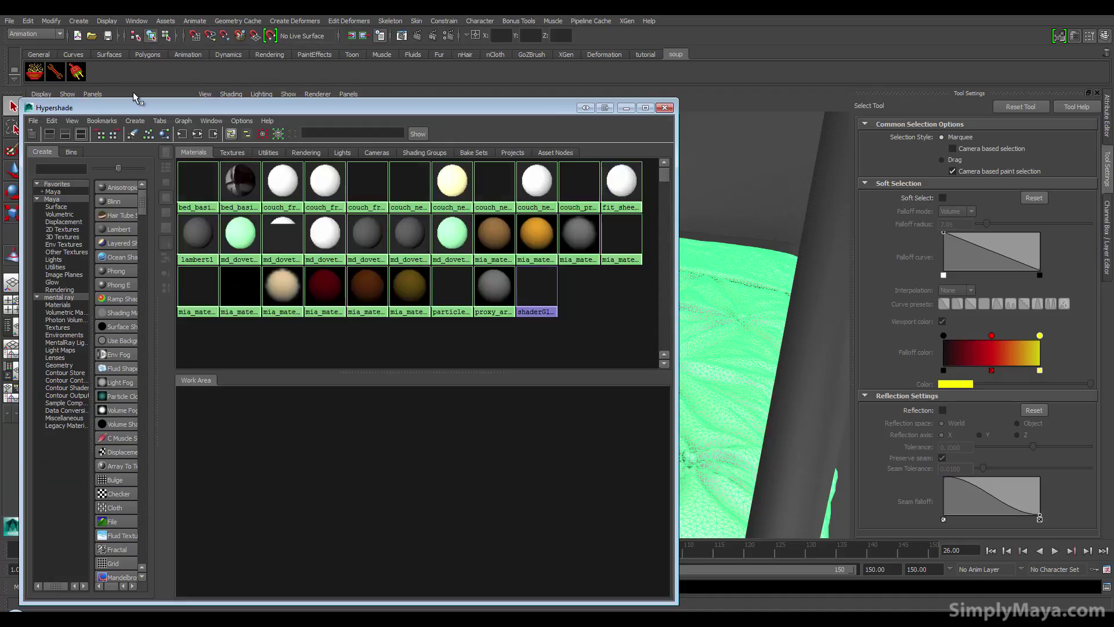
{"action": "left_click", "coordinate": [52, 121]}
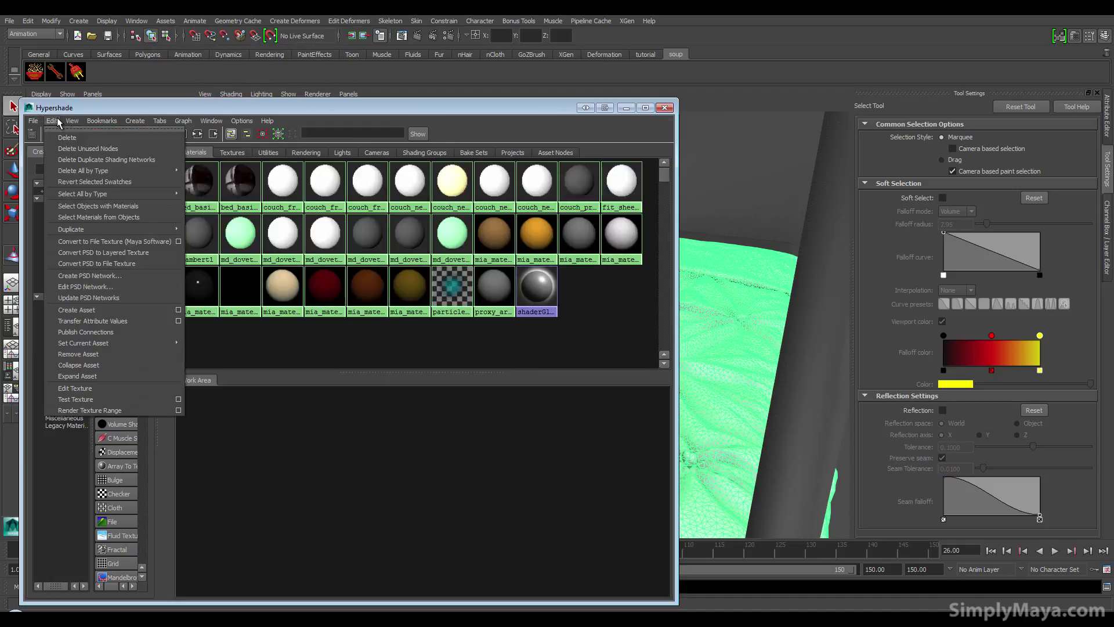
{"action": "left_click", "coordinate": [78, 149]}
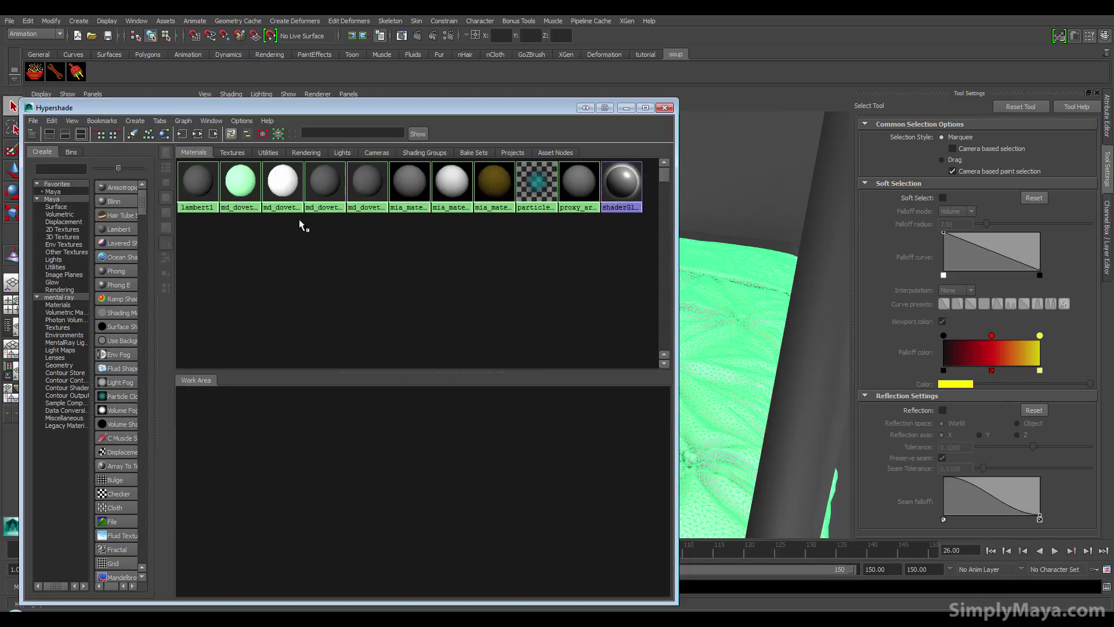
- Graph the green md_dovet_Material18240, select the duvet faces that use it, and assign the default lambert1 material to them
{"action": "right_click", "coordinate": [238, 186]}
{"action": "left_click", "coordinate": [242, 230]}
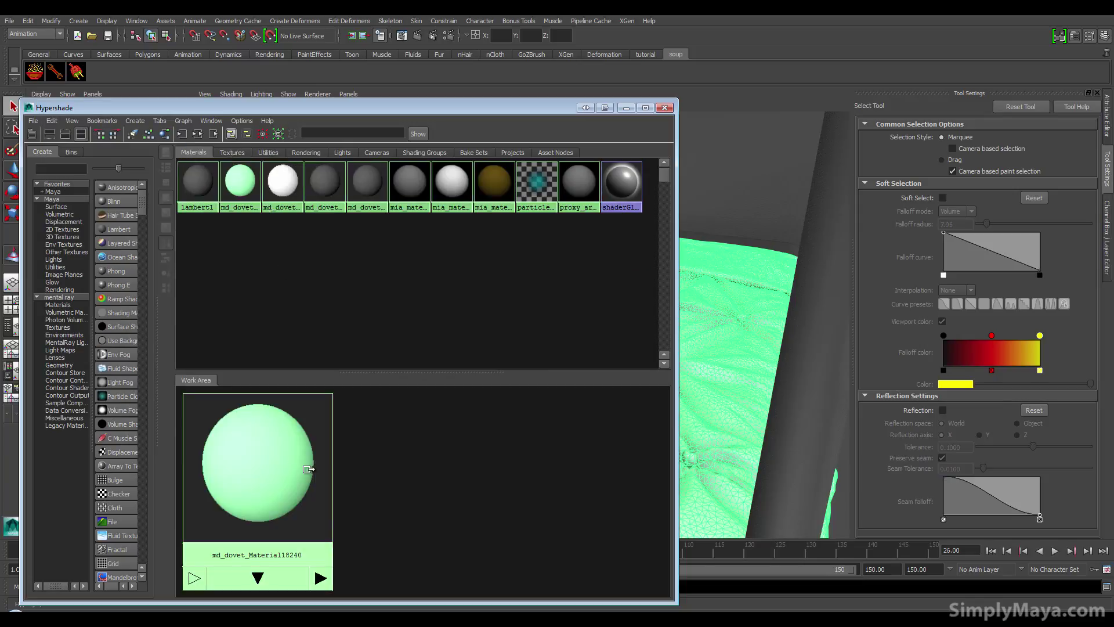
{"action": "right_click", "coordinate": [265, 470]}
{"action": "right_click_drag", "start_coordinate": [265, 470], "coordinate": [302, 469]}
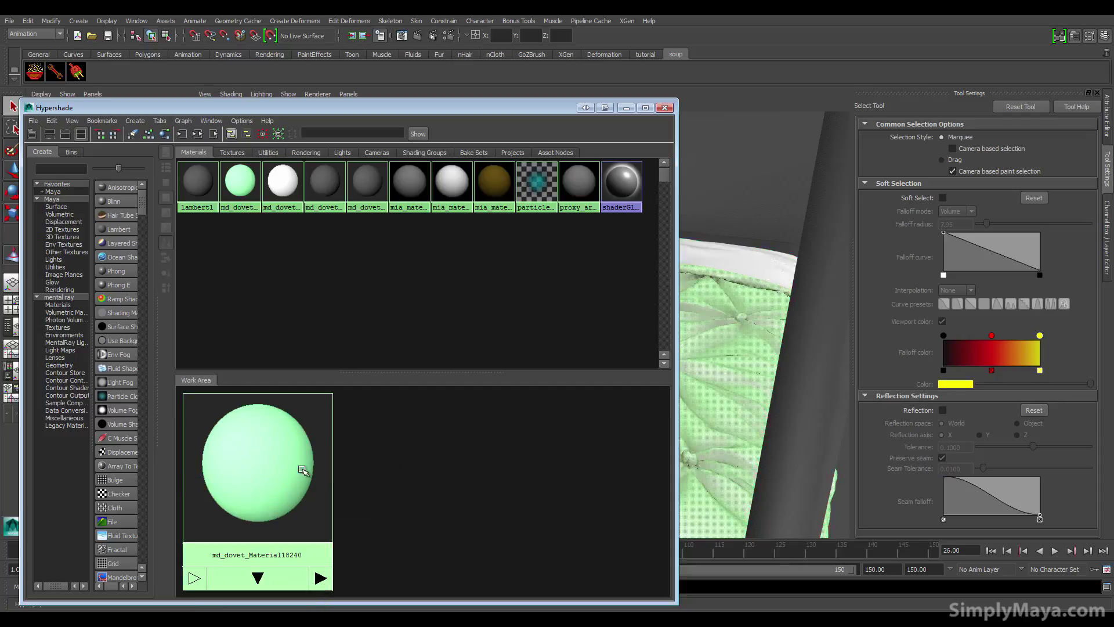
{"action": "left_click_drag", "start_coordinate": [419, 107], "coordinate": [164, 100]}
{"action": "right_click_drag", "start_coordinate": [495, 314], "coordinate": [581, 528]}
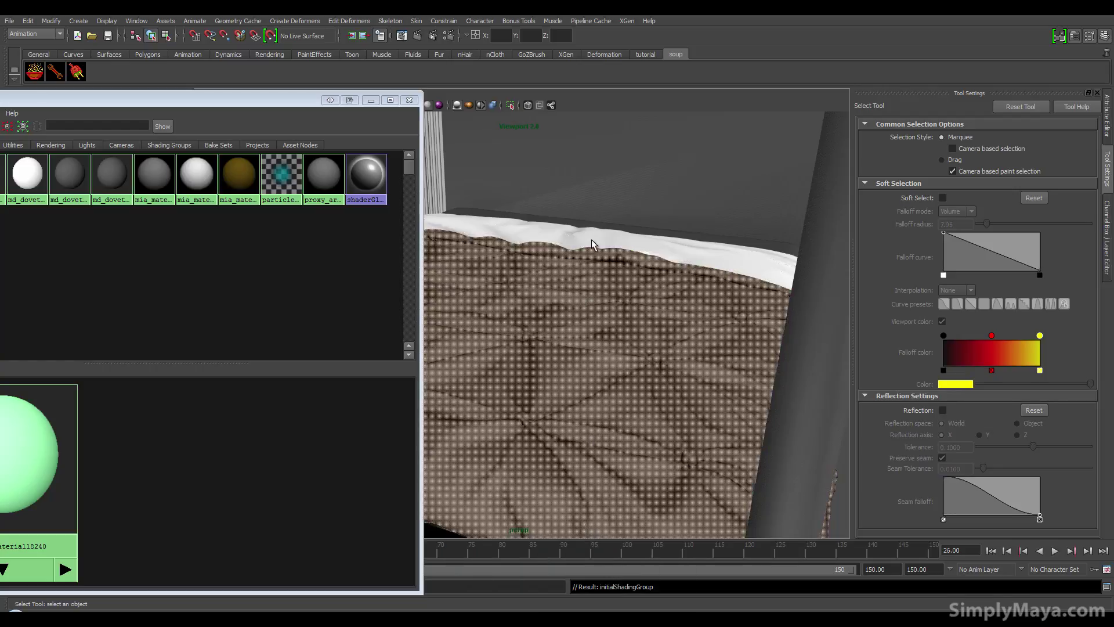
- Create a new Lambert material and assign it to the faces that use the white md_dovet_Material18243
{"action": "left_click_drag", "start_coordinate": [263, 102], "coordinate": [589, 237]}
{"action": "left_click", "coordinate": [174, 342]}
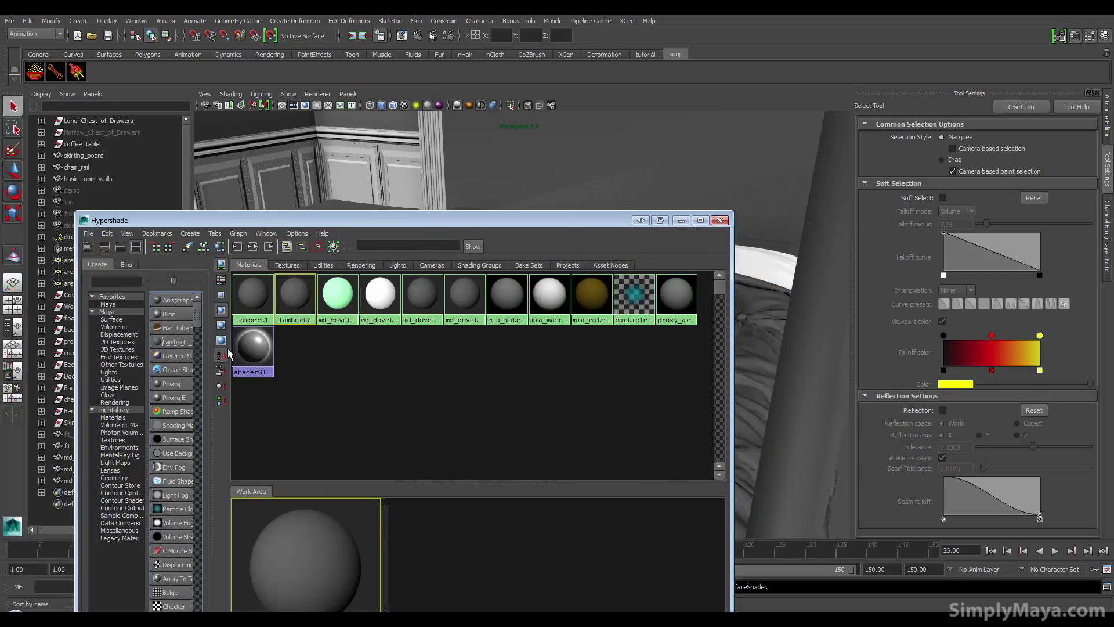
{"action": "left_click_drag", "start_coordinate": [394, 226], "coordinate": [302, 192]}
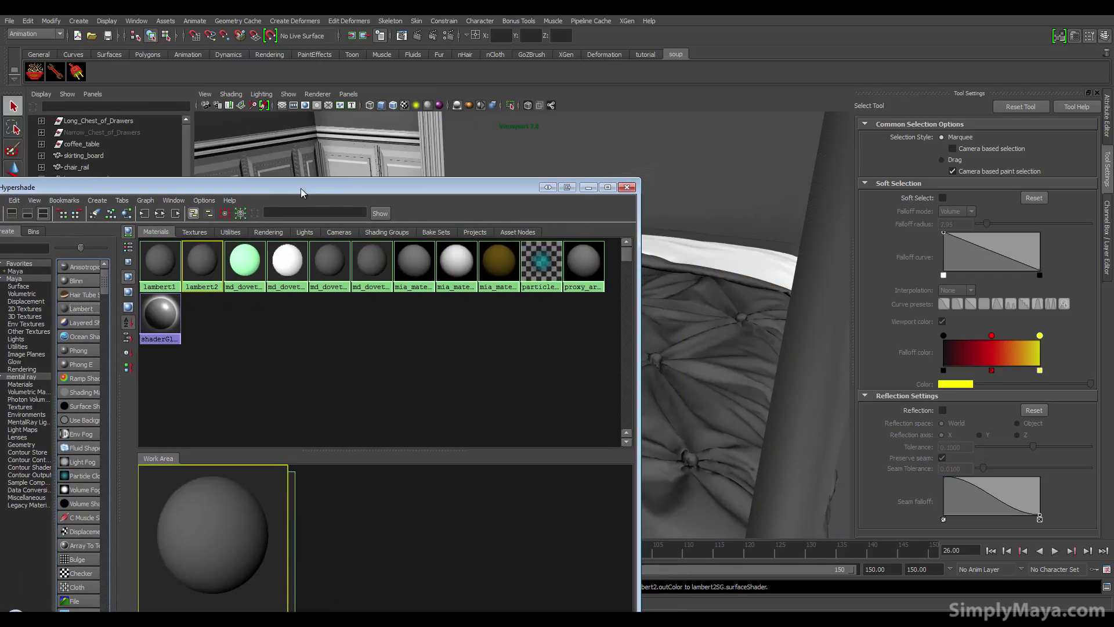
{"action": "right_click", "coordinate": [289, 256]}
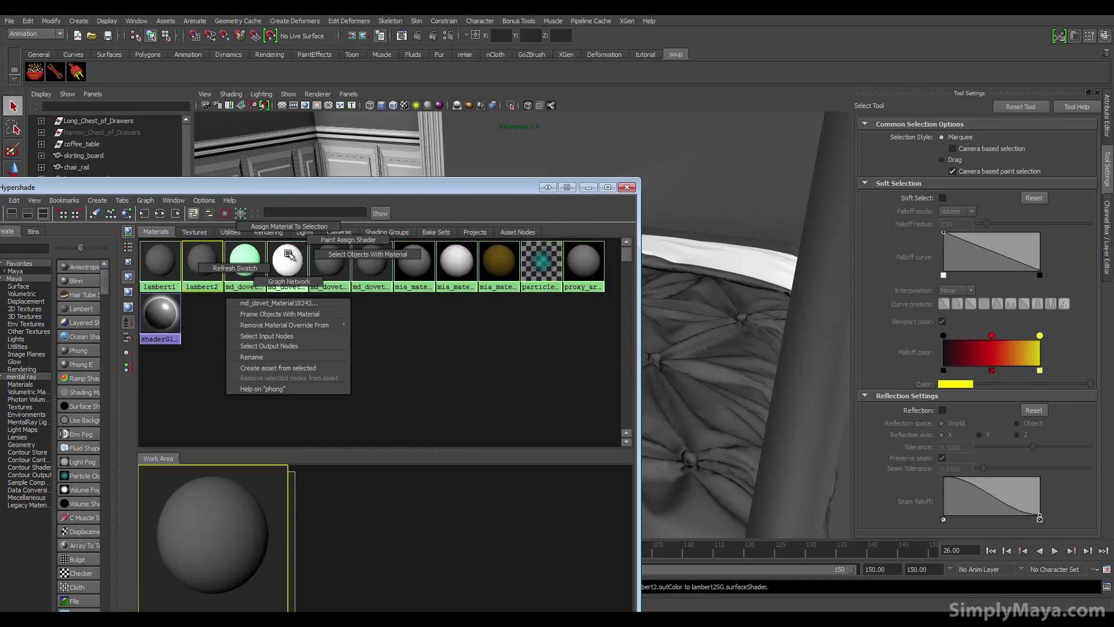
{"action": "right_click_drag", "start_coordinate": [320, 252], "coordinate": [320, 254]}
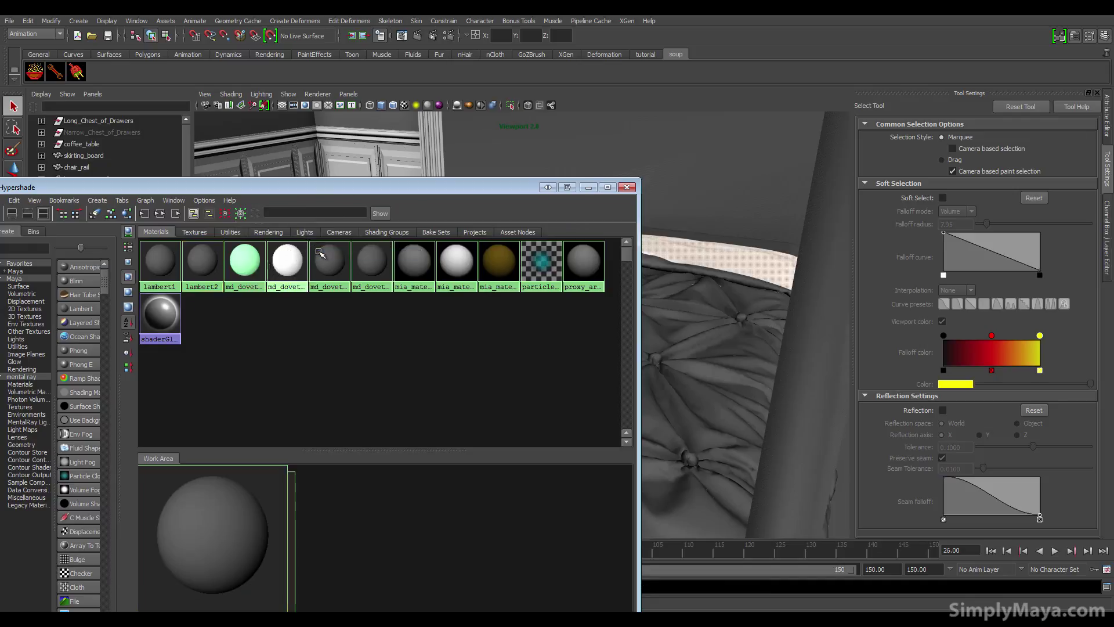
{"action": "right_click", "coordinate": [210, 265]}
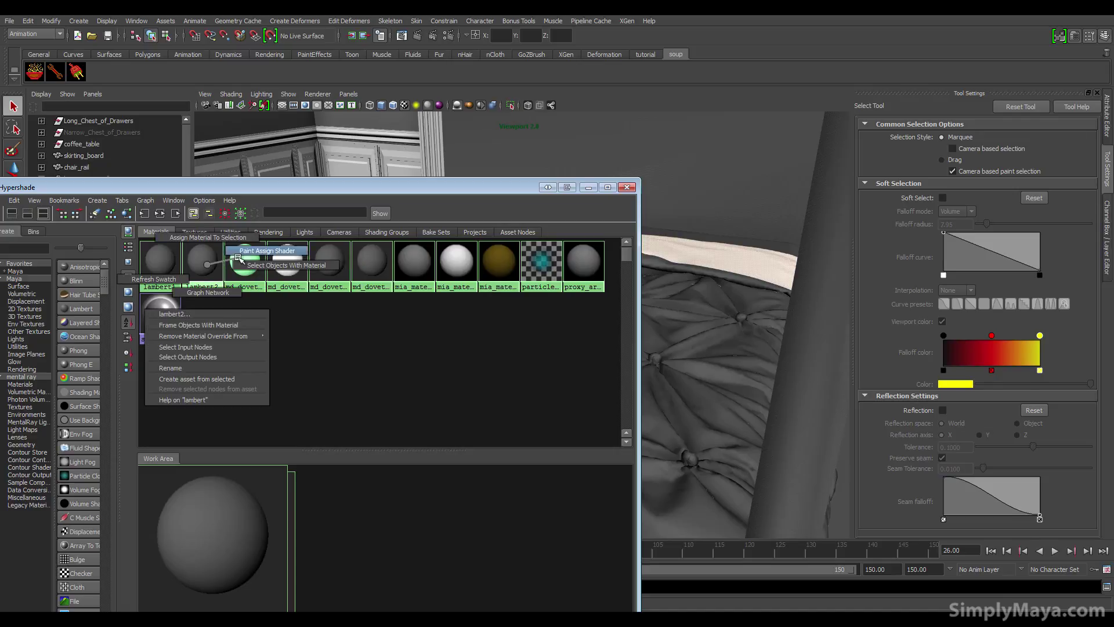
{"action": "left_click", "coordinate": [213, 244]}
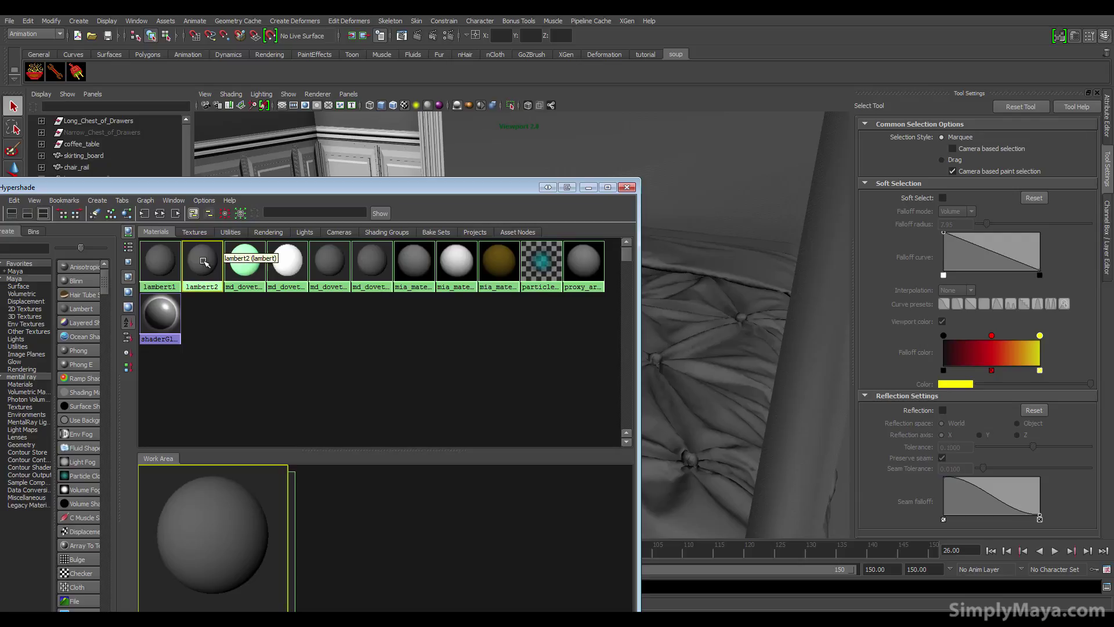
- Set the lambert2 colour to white and minimize the Hypershade
{"action": "left_click", "coordinate": [1107, 115]}
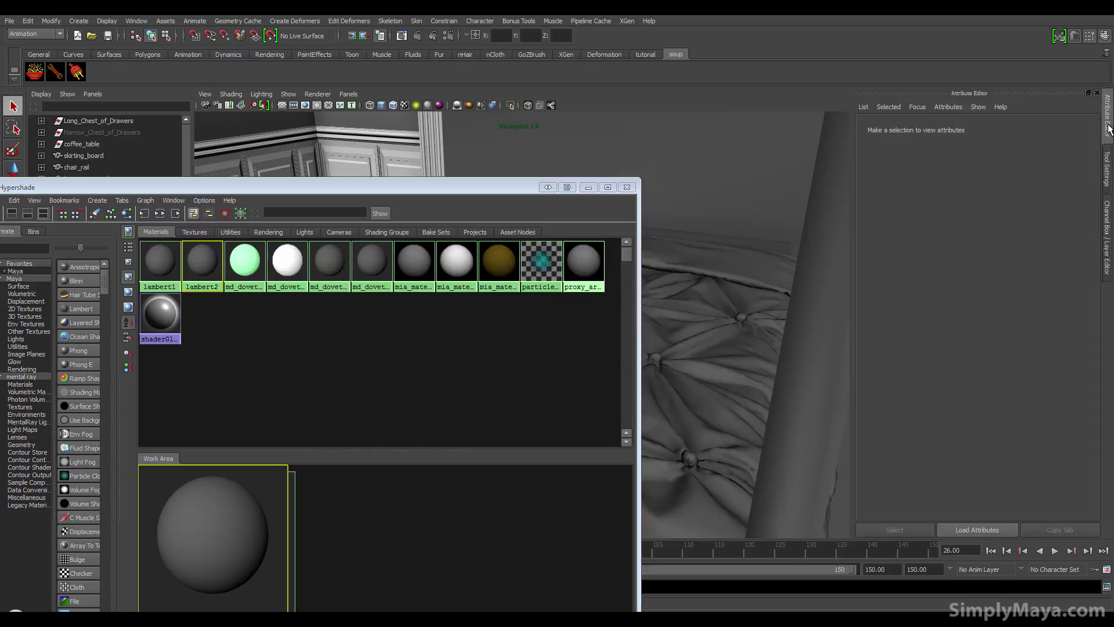
{"action": "left_click_drag", "start_coordinate": [1027, 260], "coordinate": [1061, 260]}
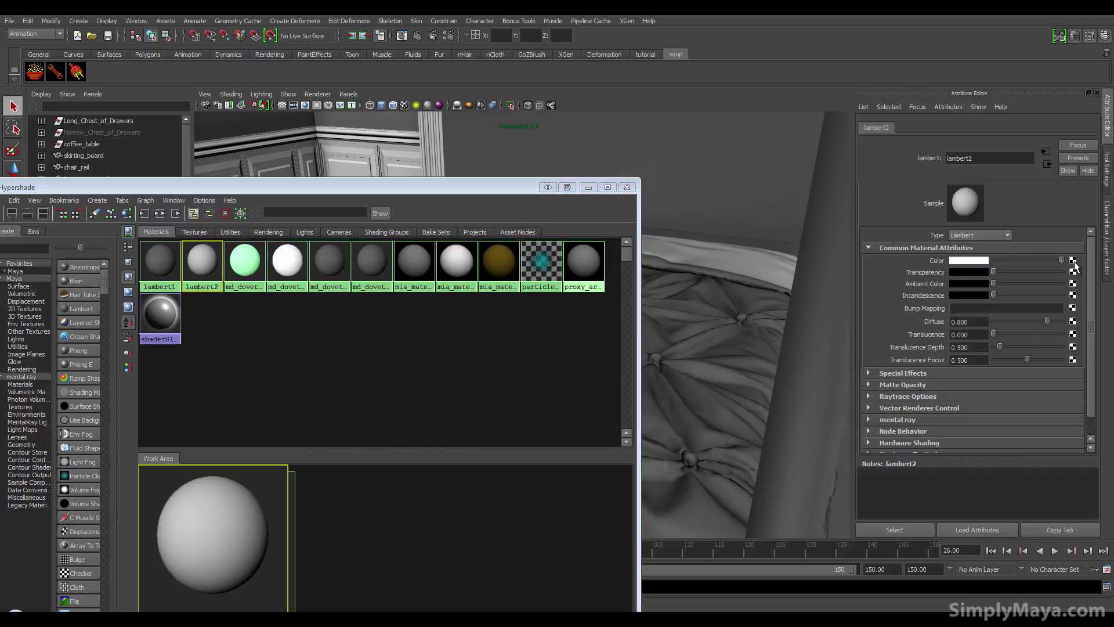
{"action": "left_click", "coordinate": [588, 187]}
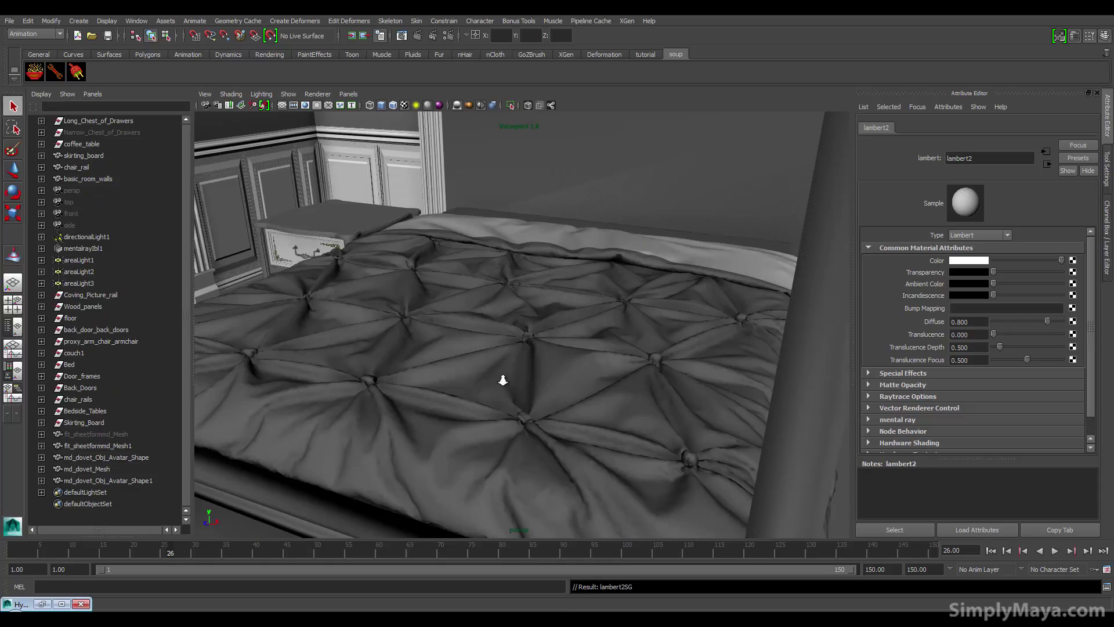
- Examine the grey duvet's tufts and surrounding folds up close from several angles
{"action": "scroll", "coordinate": [502, 380], "scroll_direction": "up", "scroll_amount": 3}
{"action": "left_click_drag", "start_coordinate": [500, 380], "coordinate": [490, 401], "text": "alt"}
{"action": "middle_click_drag", "start_coordinate": [489, 400], "coordinate": [542, 286], "text": "alt"}
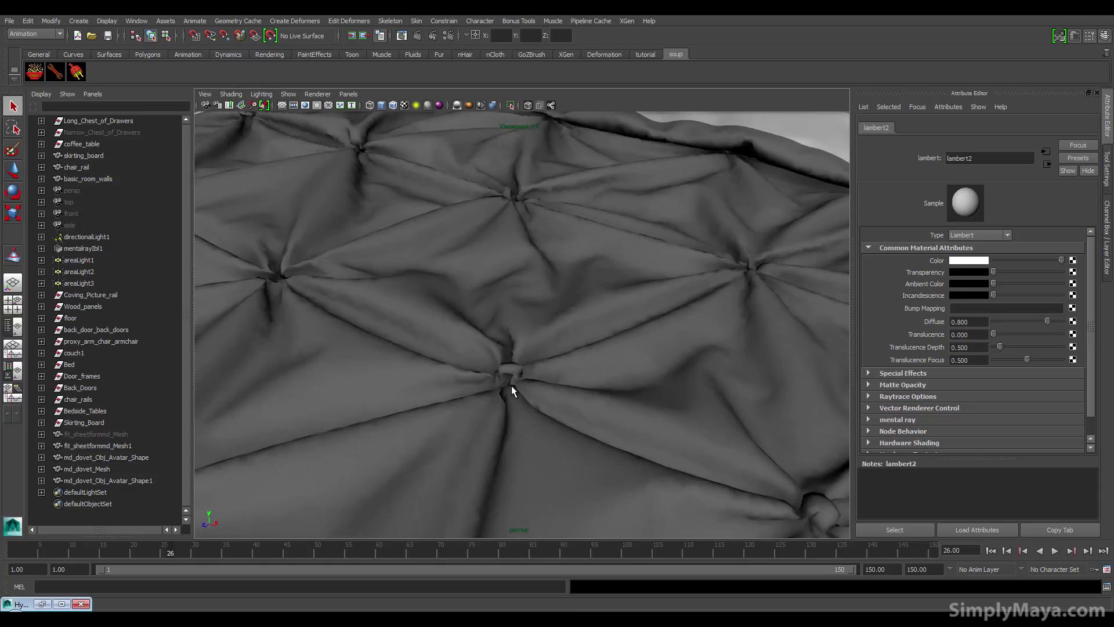
{"action": "left_click_drag", "start_coordinate": [474, 390], "coordinate": [512, 388], "text": "alt"}
{"action": "middle_click_drag", "start_coordinate": [583, 385], "coordinate": [487, 348], "text": "alt"}
{"action": "right_click_drag", "start_coordinate": [487, 348], "coordinate": [588, 367], "text": "alt"}
{"action": "middle_click_drag", "start_coordinate": [587, 366], "coordinate": [574, 321], "text": "alt"}
{"action": "scroll", "coordinate": [574, 315], "scroll_direction": "up", "scroll_amount": 4}
{"action": "scroll", "coordinate": [572, 325], "scroll_direction": "down", "scroll_amount": 5}
{"action": "middle_click_drag", "start_coordinate": [571, 372], "coordinate": [571, 435], "text": "alt"}
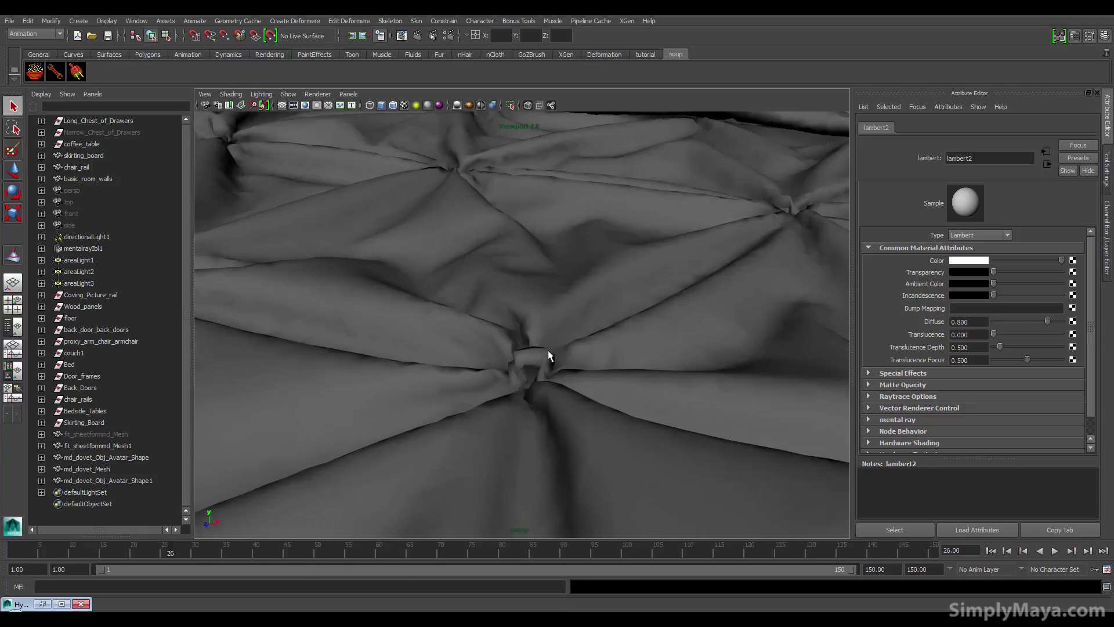
- Select the faces that form the small tuft at the centre of the folds on the duvet mesh and frame them
{"action": "left_click", "coordinate": [548, 349]}
{"action": "right_click_drag", "start_coordinate": [531, 362], "coordinate": [518, 351]}
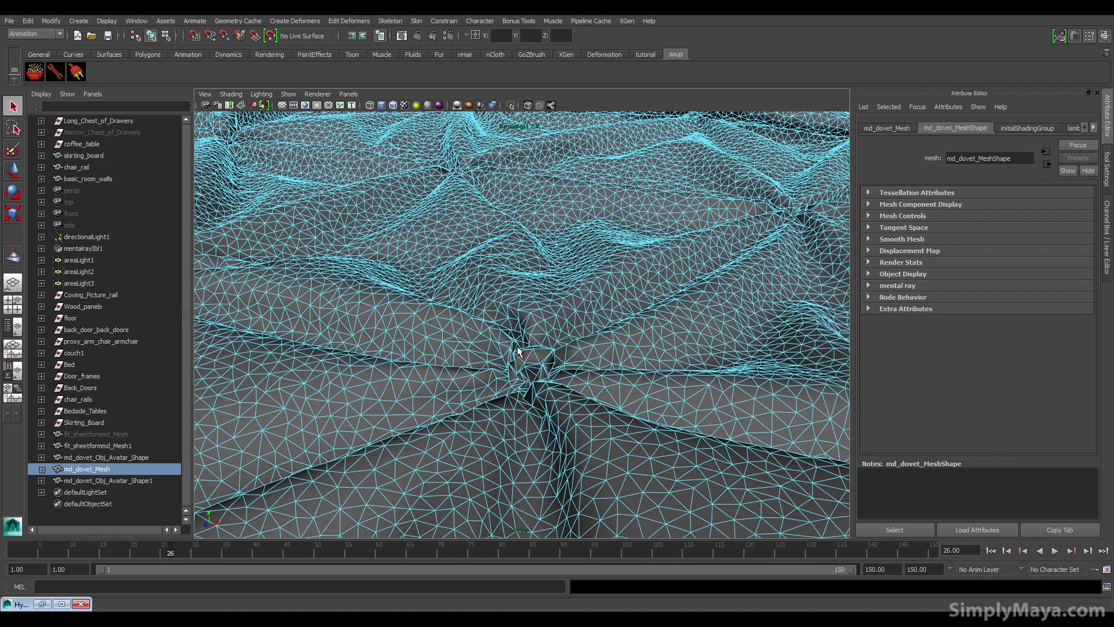
{"action": "double_click", "coordinate": [552, 375]}
{"action": "key", "text": "f"}
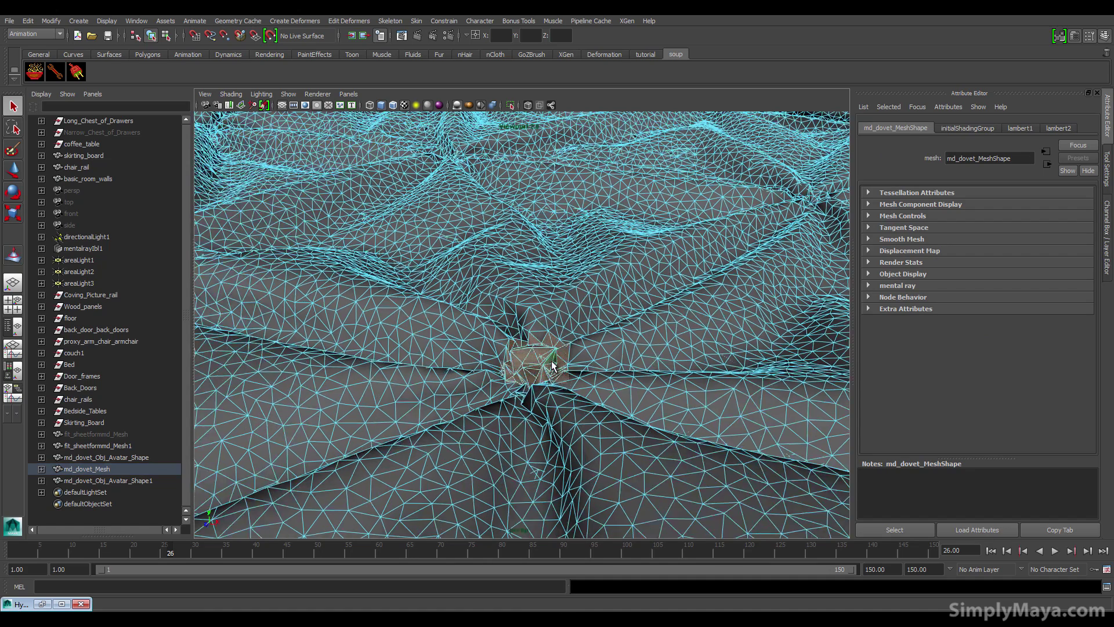
{"action": "left_click_drag", "start_coordinate": [532, 379], "coordinate": [479, 409], "text": "alt"}
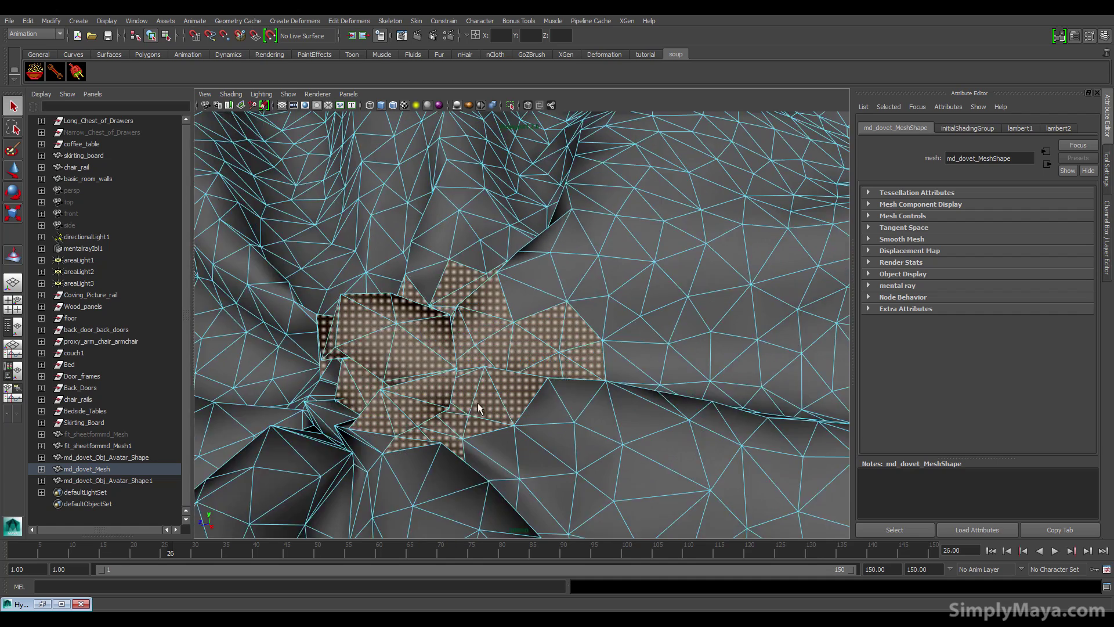
- Try to smooth the selected tuft faces using the Sculpt Geometry Tool with its Smooth operation
{"action": "scroll", "coordinate": [479, 409], "scroll_direction": "down", "scroll_amount": 5}
{"action": "key", "text": "space"}
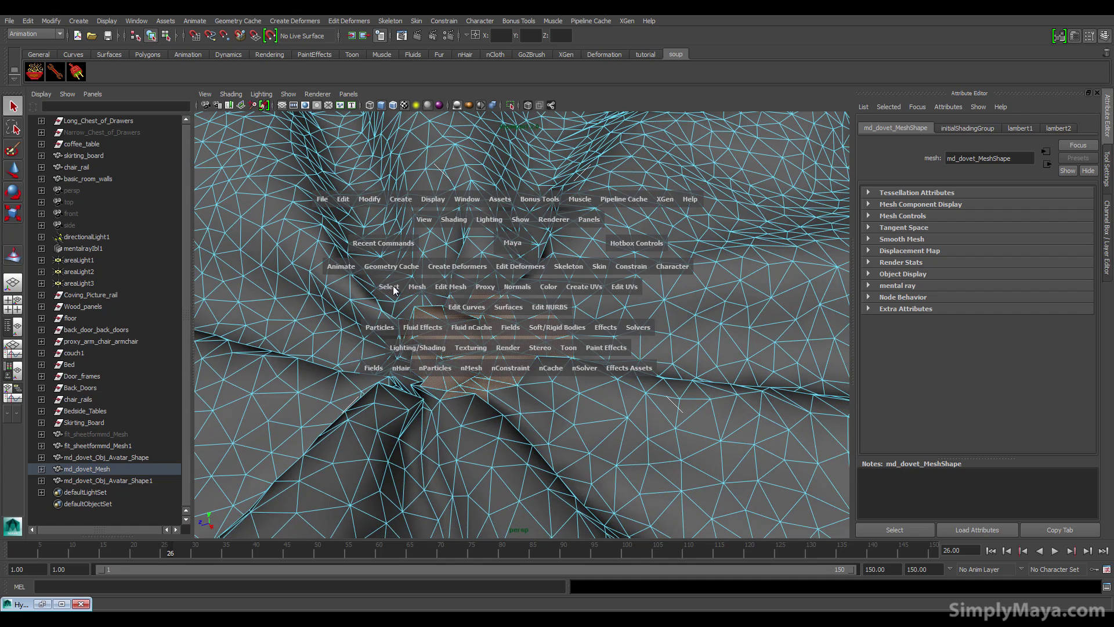
{"action": "mouse_move", "coordinate": [392, 285]}
{"action": "left_mouse_down"}
{"action": "mouse_move", "coordinate": [417, 297]}
{"action": "mouse_move", "coordinate": [441, 512]}
{"action": "left_mouse_up"}
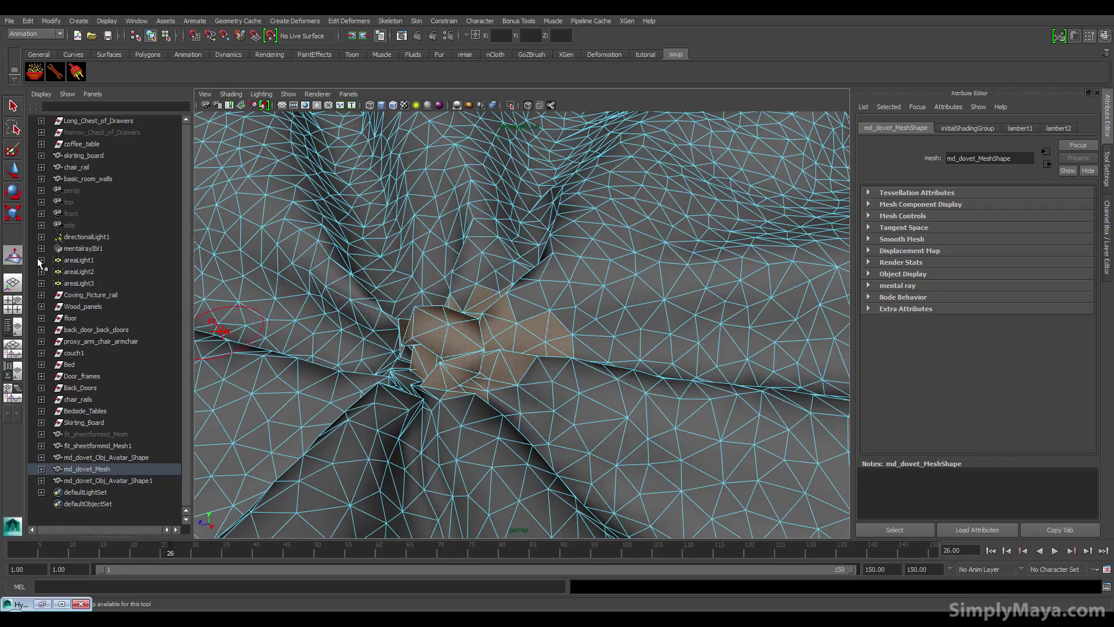
{"action": "double_click", "coordinate": [15, 262]}
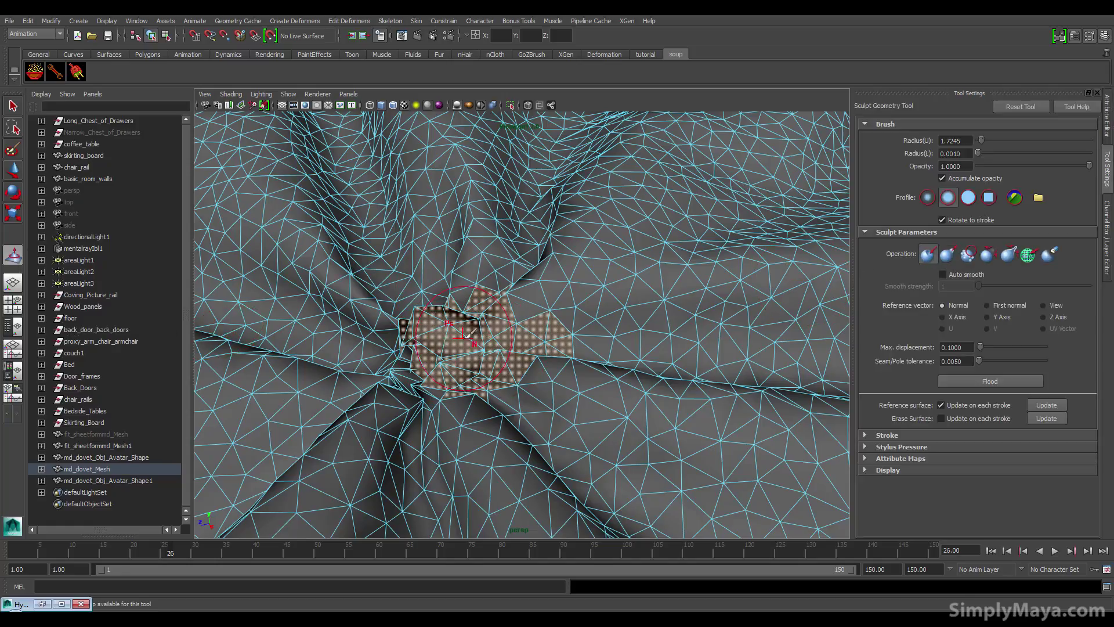
{"action": "mouse_move", "coordinate": [441, 345]}
{"action": "left_mouse_down", "text": "alt"}
{"action": "mouse_move", "coordinate": [449, 324]}
{"action": "mouse_move", "coordinate": [522, 325]}
{"action": "left_mouse_up", "text": "alt"}
{"action": "left_click", "coordinate": [968, 253]}
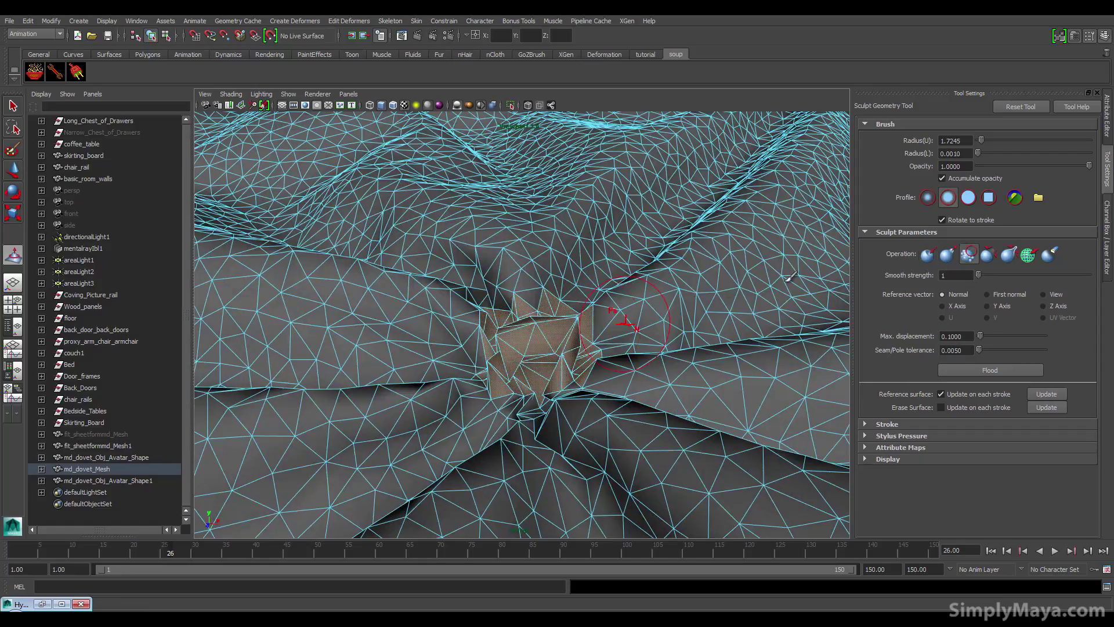
{"action": "right_click_drag", "start_coordinate": [550, 329], "coordinate": [603, 322]}
- Select the whole duvet mesh and smooth its tuft centres using the Sculpt Geometry Tool with its Smooth operation
{"action": "key", "text": "q"}
{"action": "left_click", "coordinate": [543, 335]}
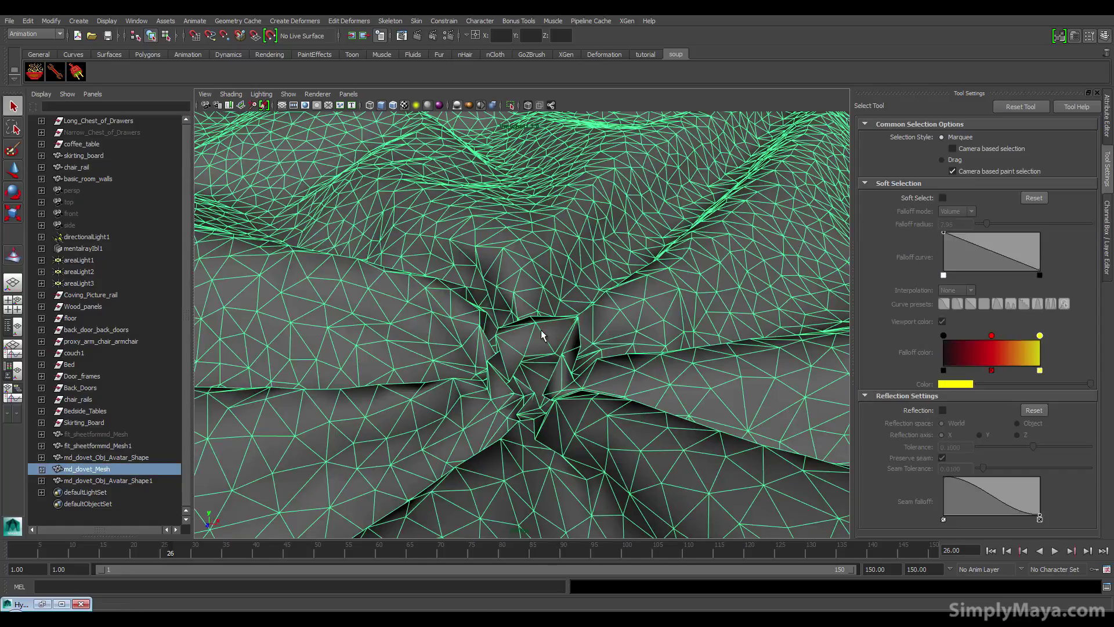
{"action": "key", "text": "space"}
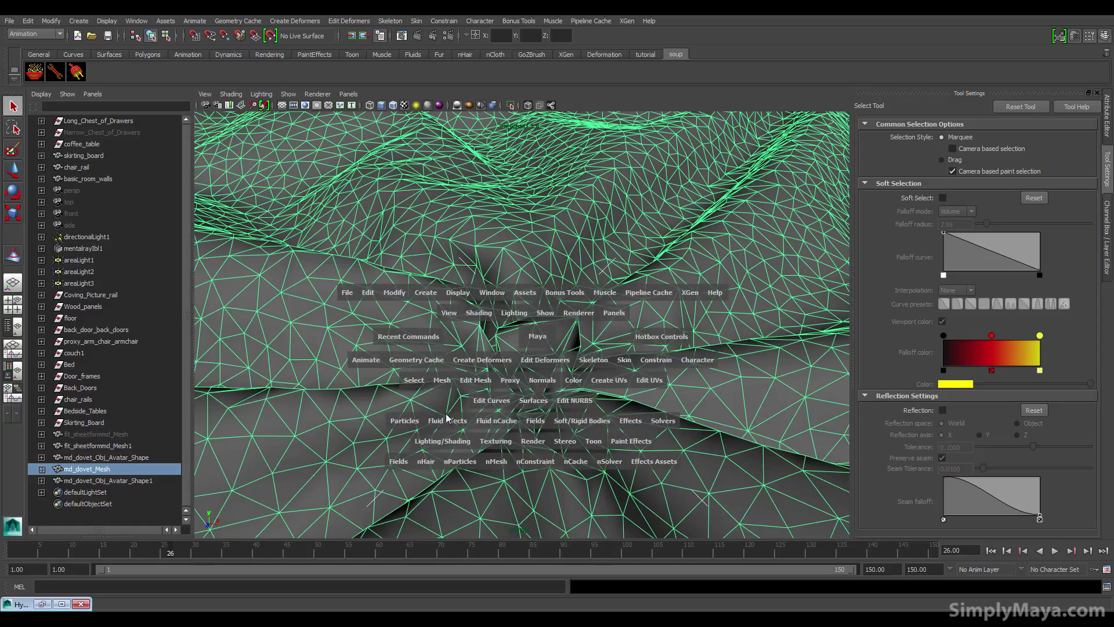
{"action": "mouse_move", "coordinate": [441, 388]}
{"action": "left_mouse_down"}
{"action": "mouse_move", "coordinate": [458, 343]}
{"action": "mouse_move", "coordinate": [474, 338]}
{"action": "left_mouse_up"}
{"action": "left_click", "coordinate": [950, 255]}
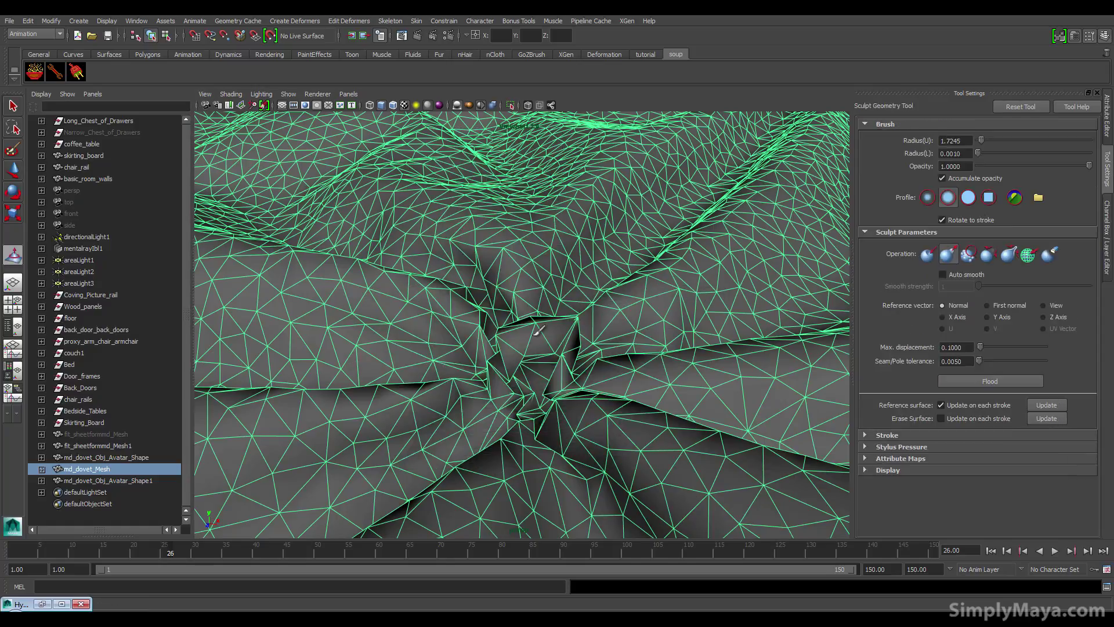
{"action": "left_click", "coordinate": [968, 254]}
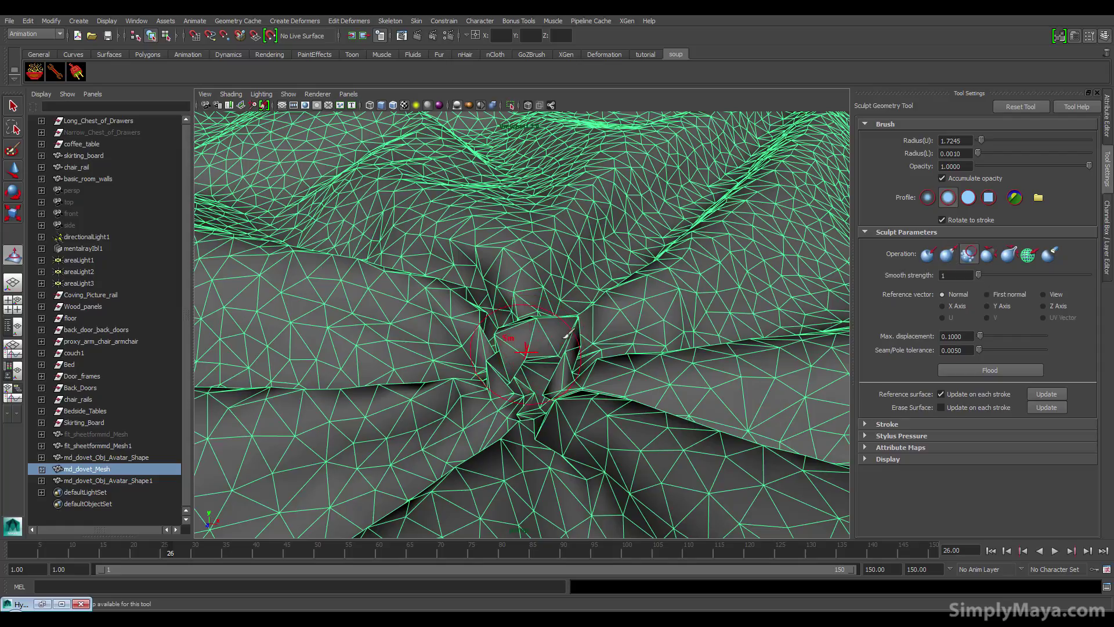
{"action": "mouse_move", "coordinate": [559, 346]}
{"action": "left_mouse_down"}
{"action": "mouse_move", "coordinate": [572, 342]}
{"action": "mouse_move", "coordinate": [525, 352]}
{"action": "mouse_move", "coordinate": [557, 336]}
{"action": "mouse_move", "coordinate": [506, 361]}
{"action": "mouse_move", "coordinate": [523, 348]}
{"action": "mouse_move", "coordinate": [530, 364]}
{"action": "mouse_move", "coordinate": [572, 358]}
{"action": "mouse_move", "coordinate": [566, 386]}
{"action": "mouse_move", "coordinate": [540, 409]}
{"action": "mouse_move", "coordinate": [531, 373]}
{"action": "mouse_move", "coordinate": [551, 357]}
{"action": "mouse_move", "coordinate": [499, 374]}
{"action": "mouse_move", "coordinate": [293, 366]}
{"action": "left_mouse_up"}
{"action": "right_click_drag", "start_coordinate": [525, 371], "coordinate": [290, 406], "text": "alt"}
{"action": "left_click_drag", "start_coordinate": [542, 373], "coordinate": [495, 435], "text": "alt"}
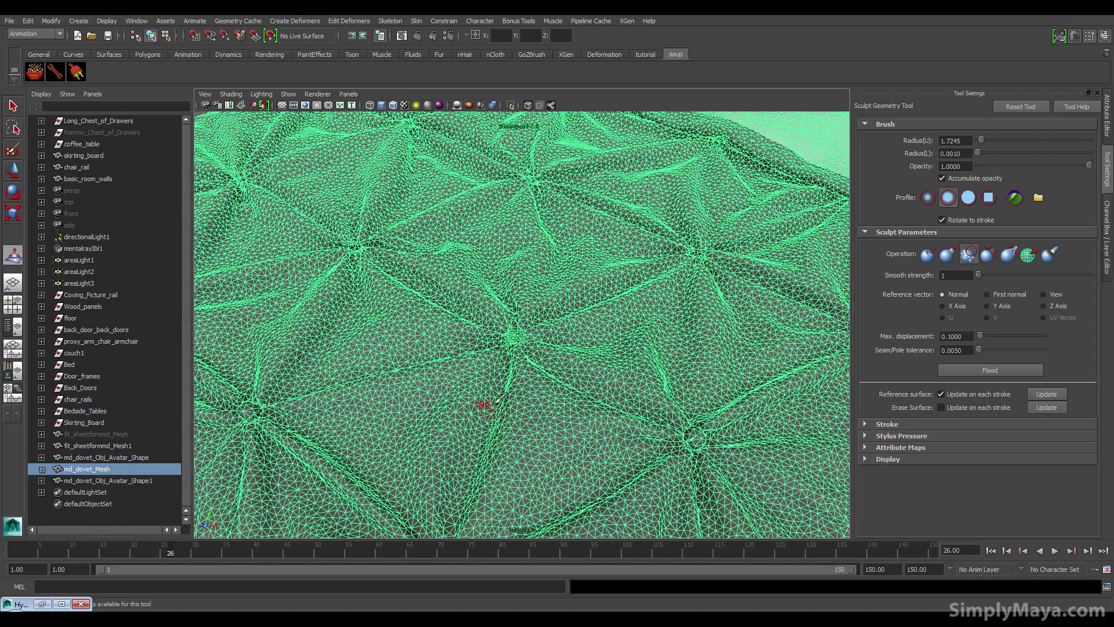
{"action": "right_click_drag", "start_coordinate": [485, 406], "coordinate": [685, 425], "text": "alt"}
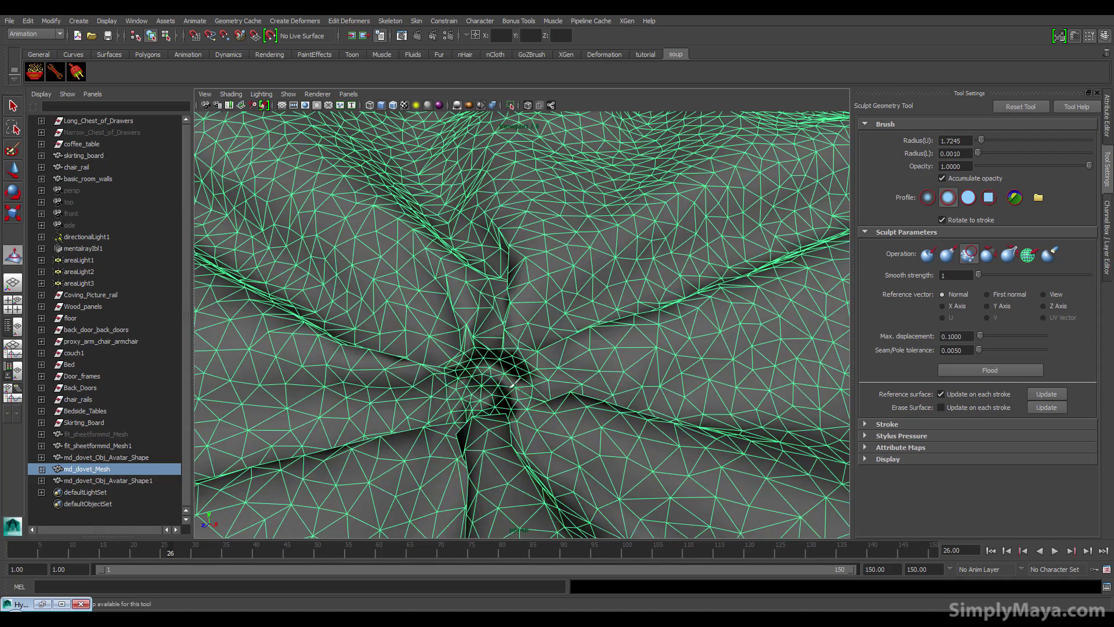
{"action": "right_click_drag", "start_coordinate": [462, 384], "coordinate": [424, 380], "text": "alt"}
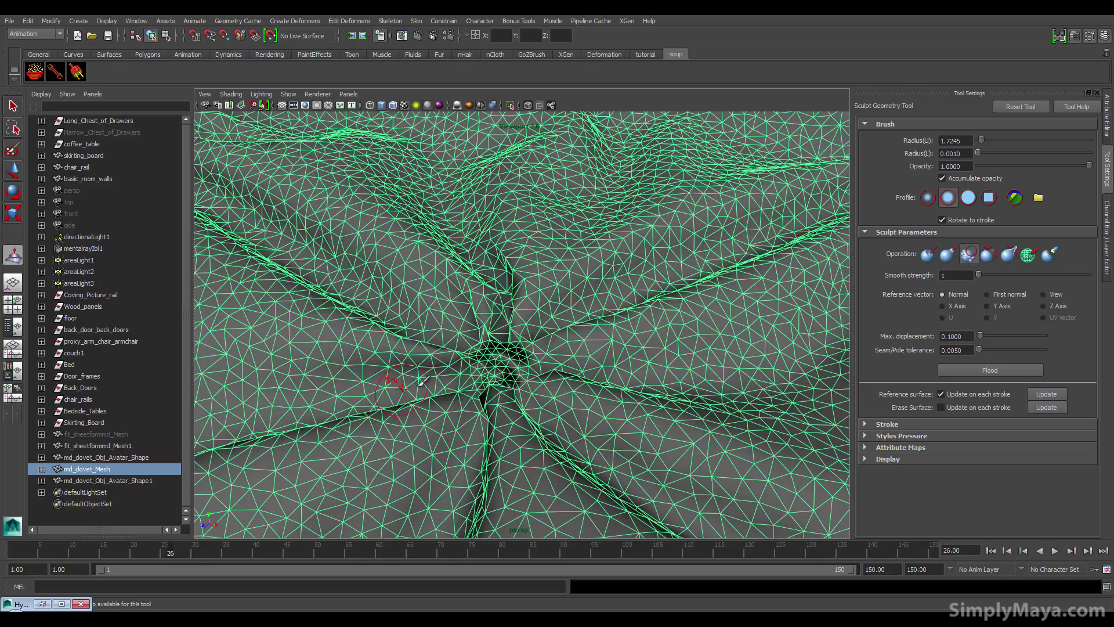
- Create a polygon sphere, raise it above the grid and flatten it vertically into a button shape
{"action": "left_click", "coordinate": [137, 53]}
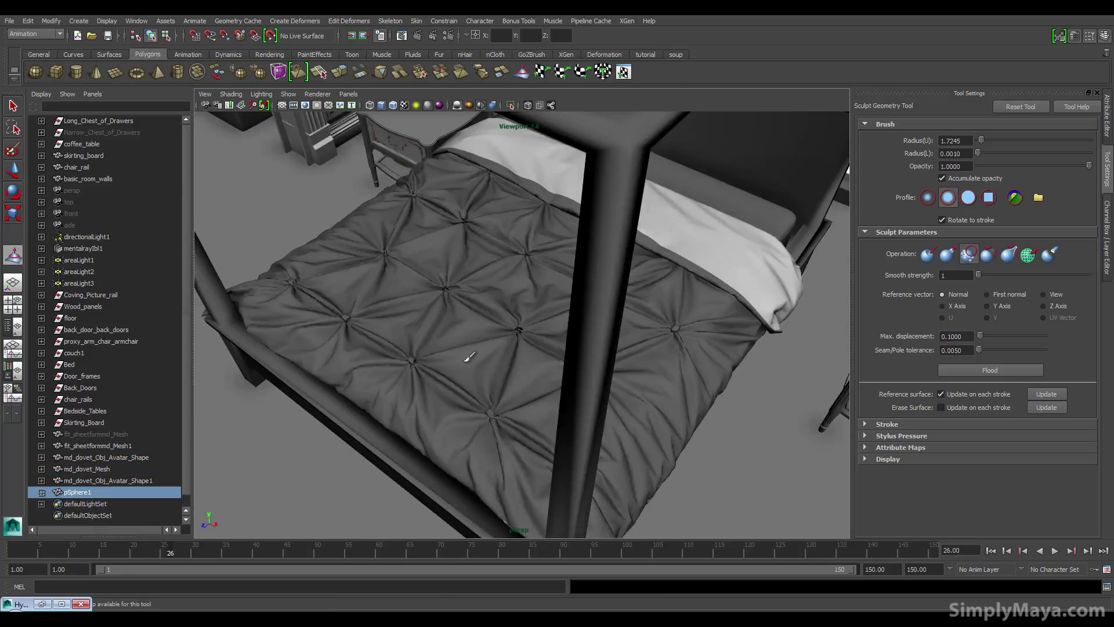
{"action": "left_click_drag", "start_coordinate": [469, 357], "coordinate": [356, 318], "text": "alt"}
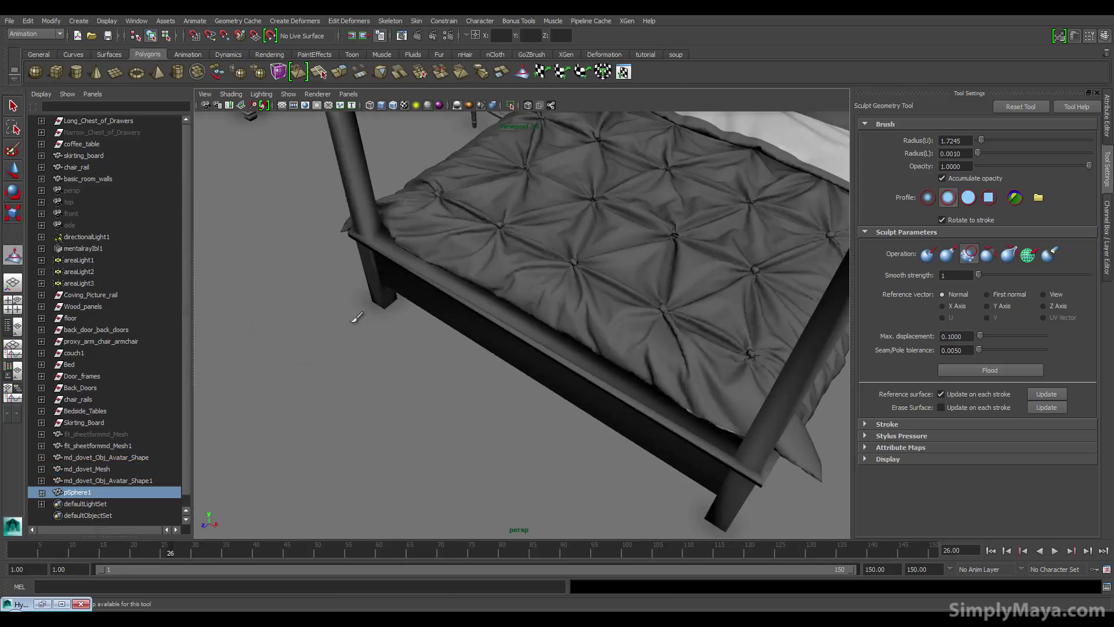
{"action": "key", "text": "f"}
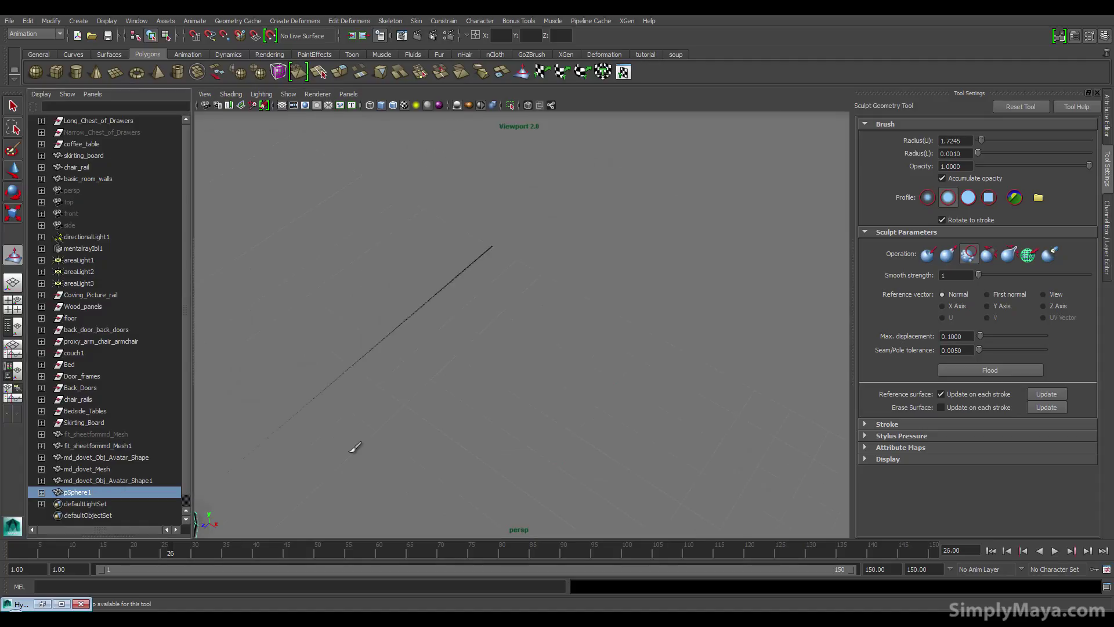
{"action": "key", "text": "w"}
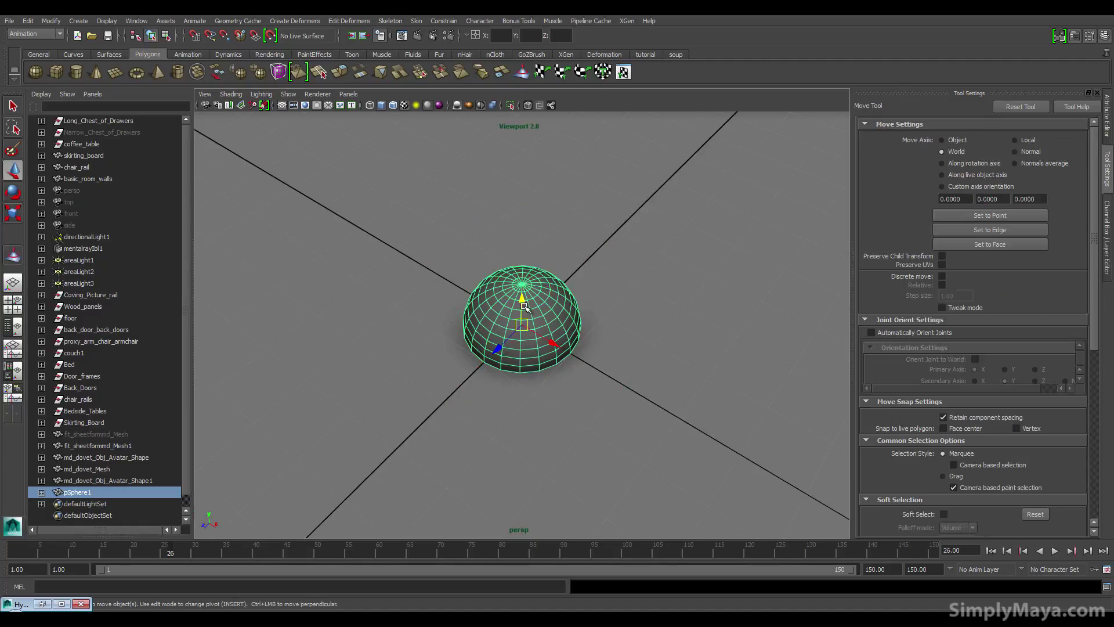
{"action": "left_click_drag", "start_coordinate": [524, 306], "coordinate": [544, 119]}
{"action": "middle_click_drag", "start_coordinate": [575, 215], "coordinate": [513, 334], "text": "alt"}
{"action": "key", "text": "r"}
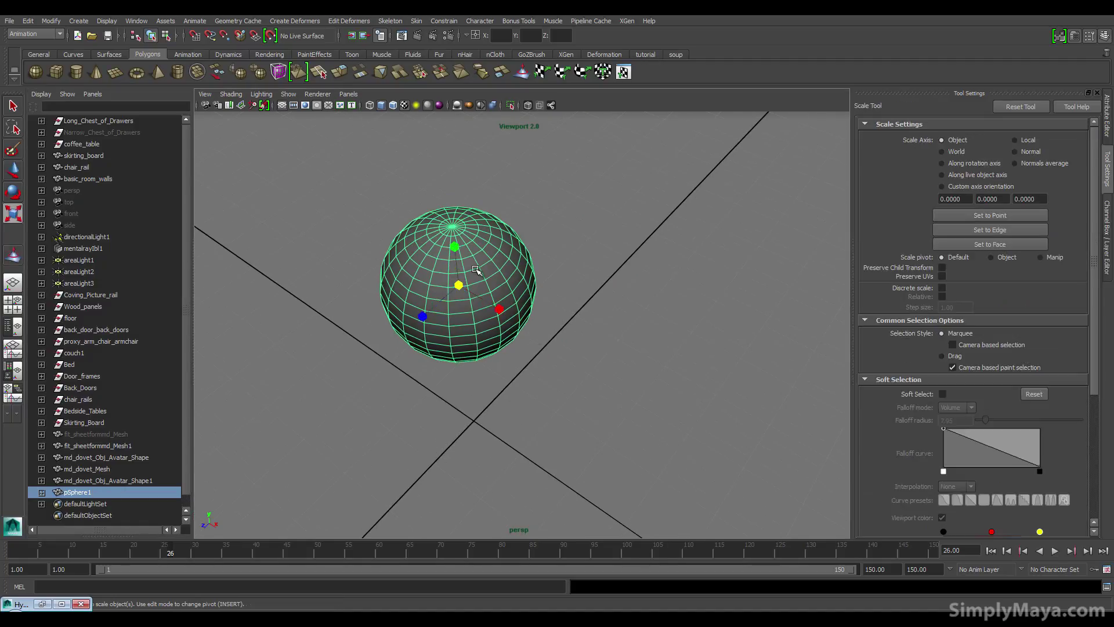
{"action": "mouse_move", "coordinate": [454, 246]}
{"action": "left_mouse_down"}
{"action": "mouse_move", "coordinate": [456, 272]}
{"action": "mouse_move", "coordinate": [439, 229]}
{"action": "left_mouse_up"}
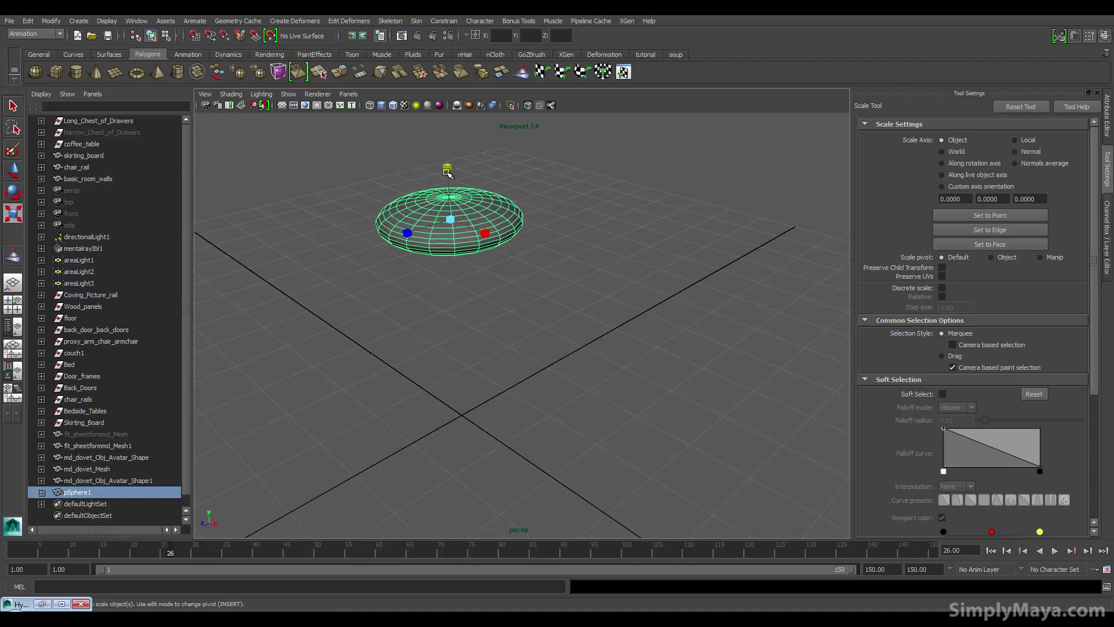
{"action": "left_click_drag", "start_coordinate": [447, 173], "coordinate": [652, 316], "text": "alt"}
- Move the flattened sphere across the room onto a tuft near the middle of the duvet
{"action": "key", "text": "w"}
{"action": "left_click_drag", "start_coordinate": [684, 332], "coordinate": [711, 336], "text": "alt"}
{"action": "right_click_drag", "start_coordinate": [711, 336], "coordinate": [684, 339], "text": "alt"}
{"action": "middle_click_drag", "start_coordinate": [676, 314], "coordinate": [386, 508], "text": "alt"}
{"action": "left_click_drag", "start_coordinate": [282, 461], "coordinate": [537, 214]}
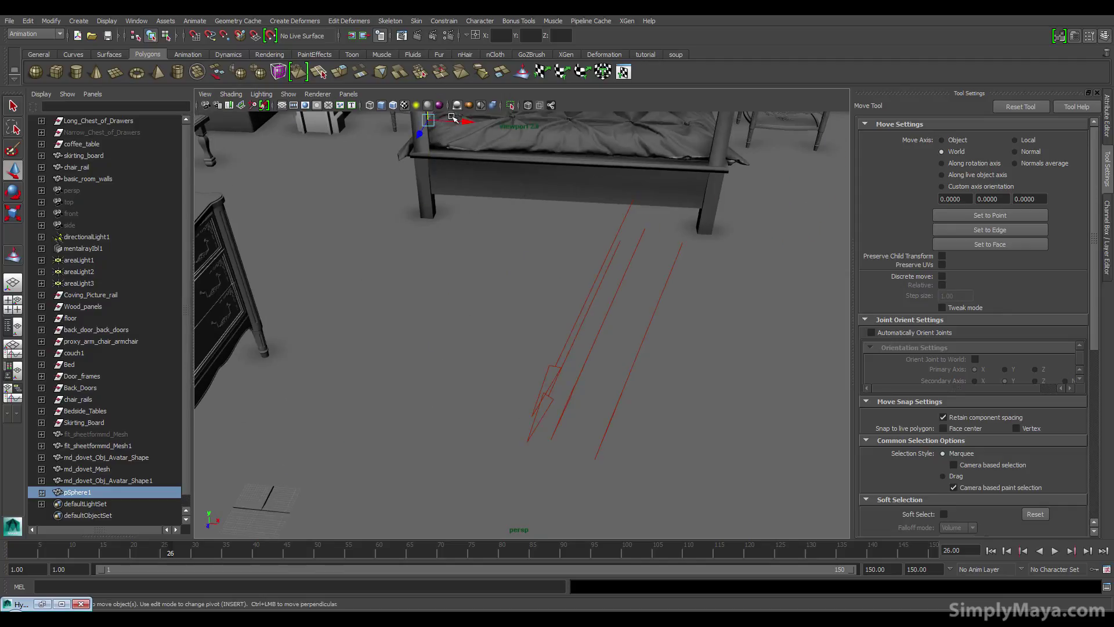
{"action": "left_click_drag", "start_coordinate": [456, 119], "coordinate": [640, 157]}
{"action": "middle_click_drag", "start_coordinate": [640, 157], "coordinate": [438, 443], "text": "alt"}
{"action": "left_click_drag", "start_coordinate": [437, 443], "coordinate": [497, 365], "text": "alt"}
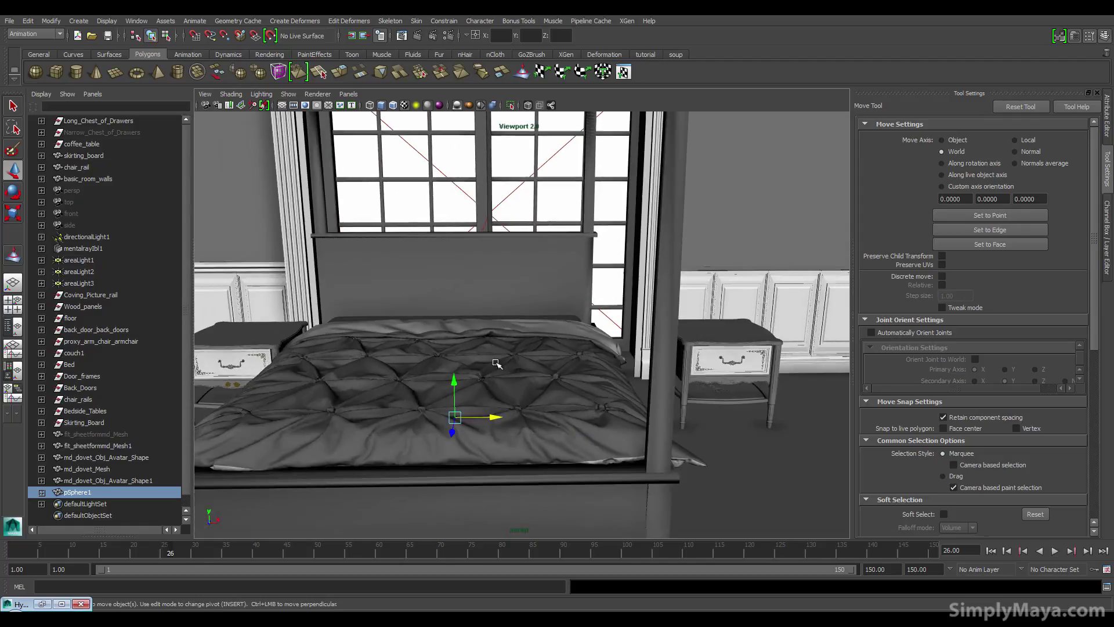
{"action": "right_click_drag", "start_coordinate": [489, 369], "coordinate": [702, 406], "text": "alt"}
{"action": "left_click_drag", "start_coordinate": [492, 453], "coordinate": [477, 409], "text": "alt"}
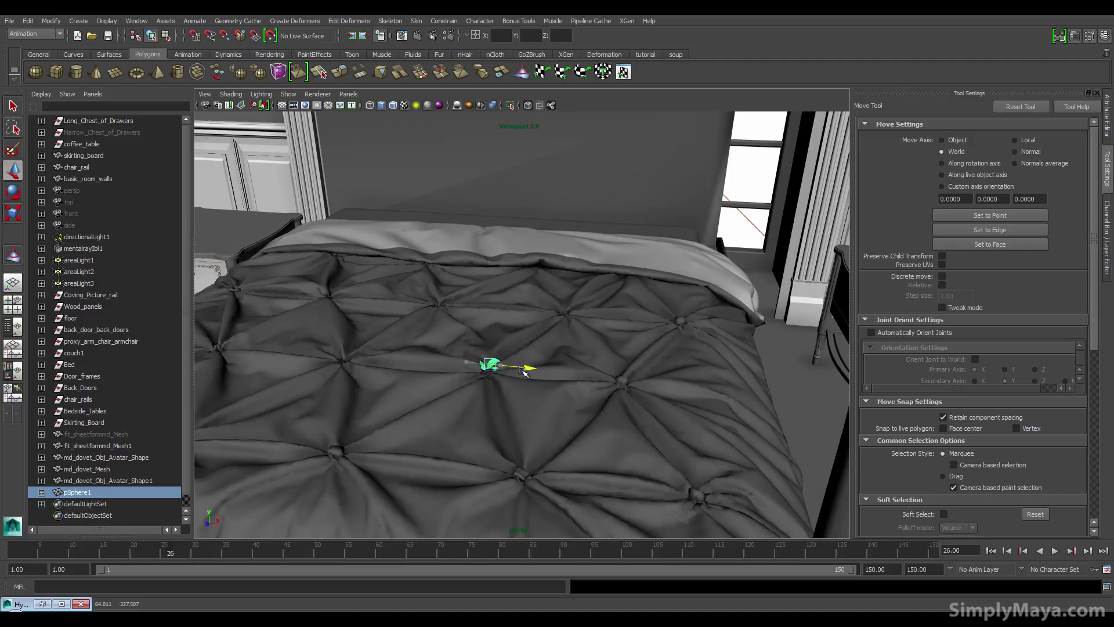
- Scale the button down to fit the tuft and adjust its position and height where the folds meet
{"action": "key", "text": "f"}
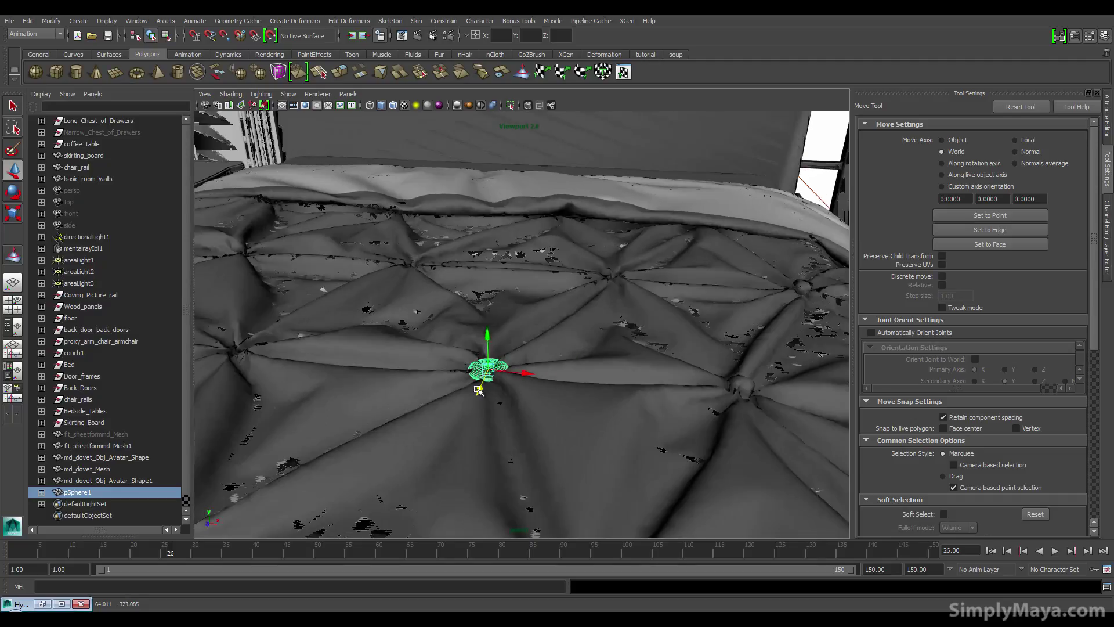
{"action": "left_click_drag", "start_coordinate": [497, 401], "coordinate": [472, 438], "text": "alt"}
{"action": "key", "text": "r"}
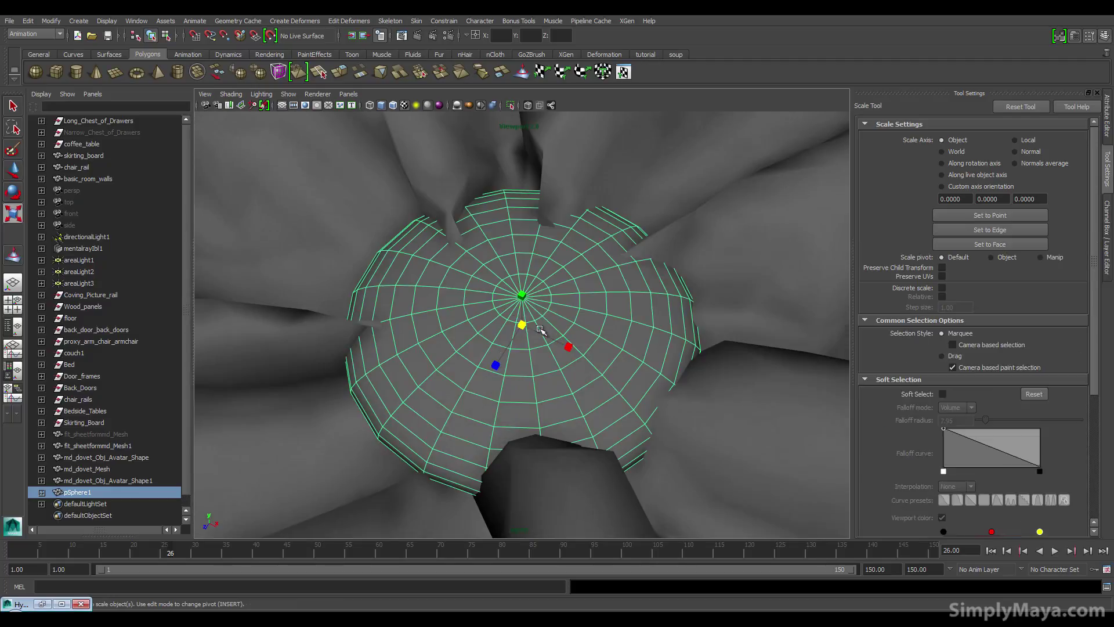
{"action": "mouse_move", "coordinate": [522, 327]}
{"action": "left_mouse_down"}
{"action": "mouse_move", "coordinate": [430, 395]}
{"action": "mouse_move", "coordinate": [510, 341]}
{"action": "left_mouse_up"}
{"action": "key", "text": "w"}
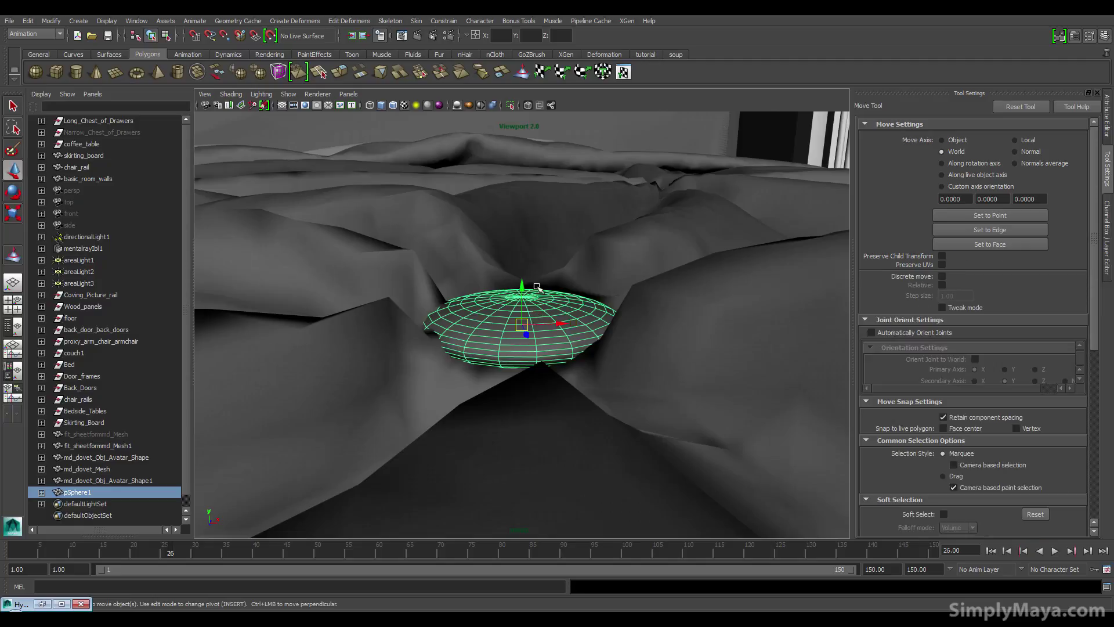
{"action": "left_click_drag", "start_coordinate": [523, 293], "coordinate": [578, 295]}
{"action": "left_click_drag", "start_coordinate": [549, 343], "coordinate": [509, 325], "text": "alt"}
- Assign a new Lambert material to the button and set its colour to white
{"action": "right_click", "coordinate": [509, 325]}
{"action": "left_click", "coordinate": [503, 548]}
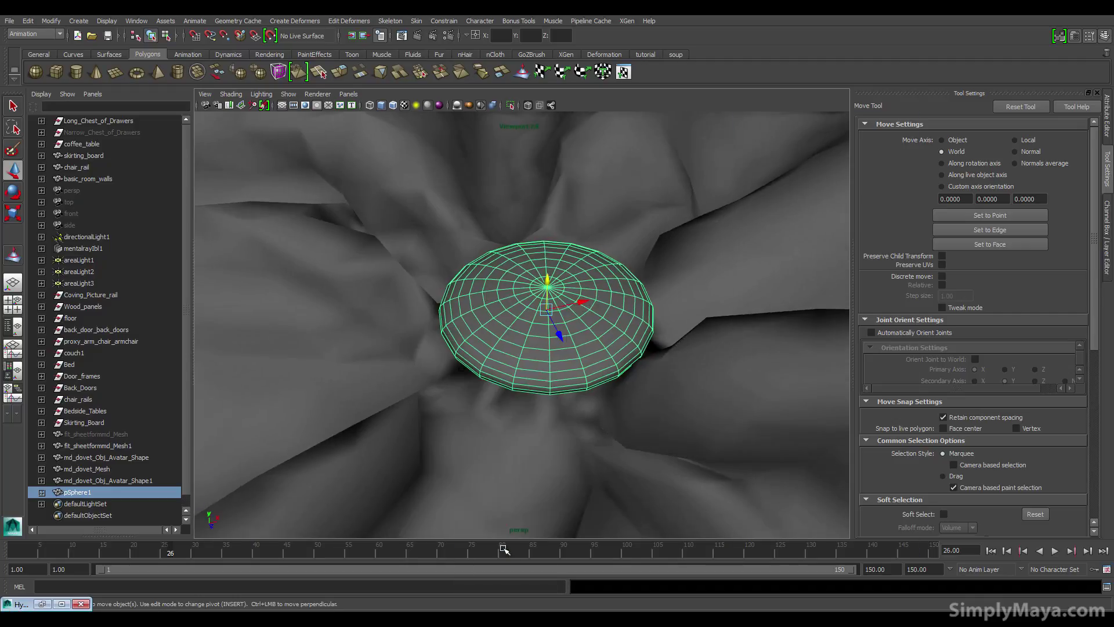
{"action": "left_click", "coordinate": [771, 213]}
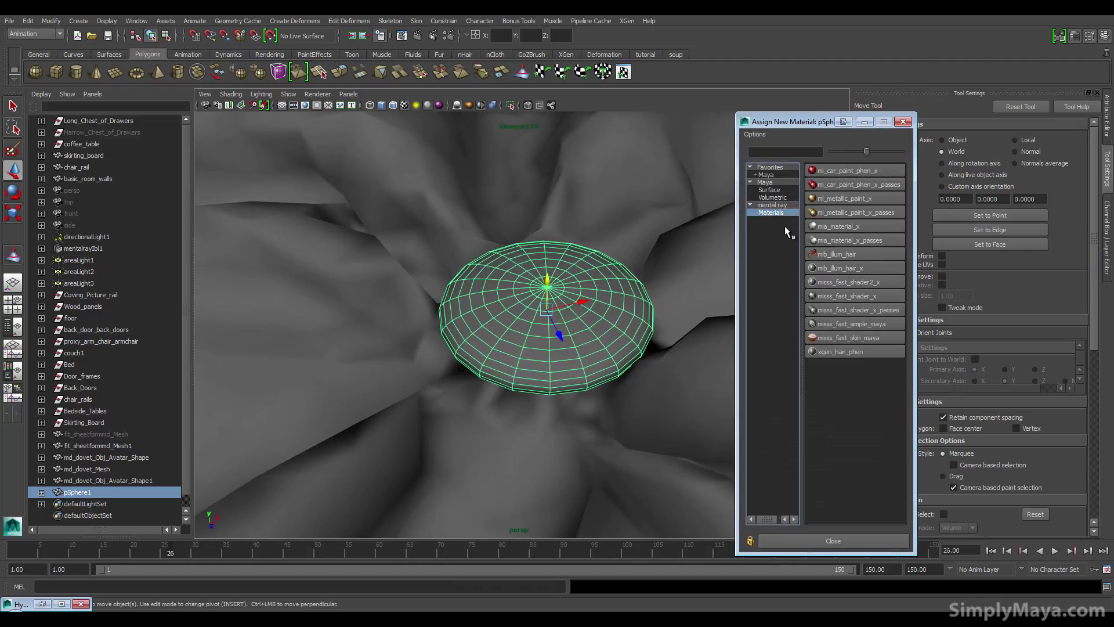
{"action": "left_click", "coordinate": [787, 198]}
{"action": "left_click", "coordinate": [779, 191]}
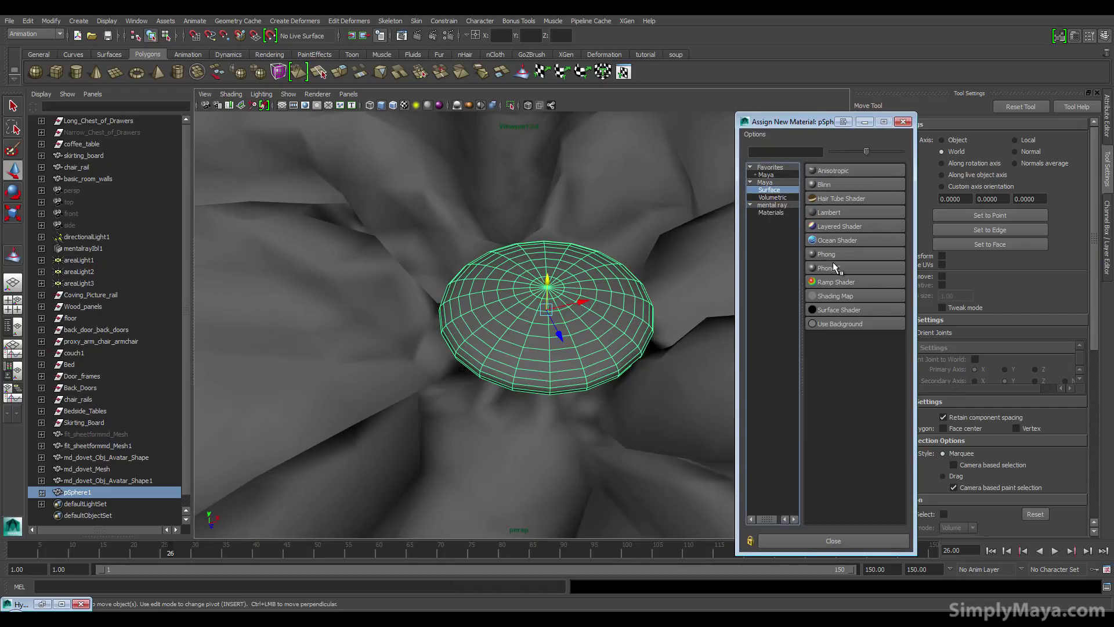
{"action": "left_click", "coordinate": [830, 212]}
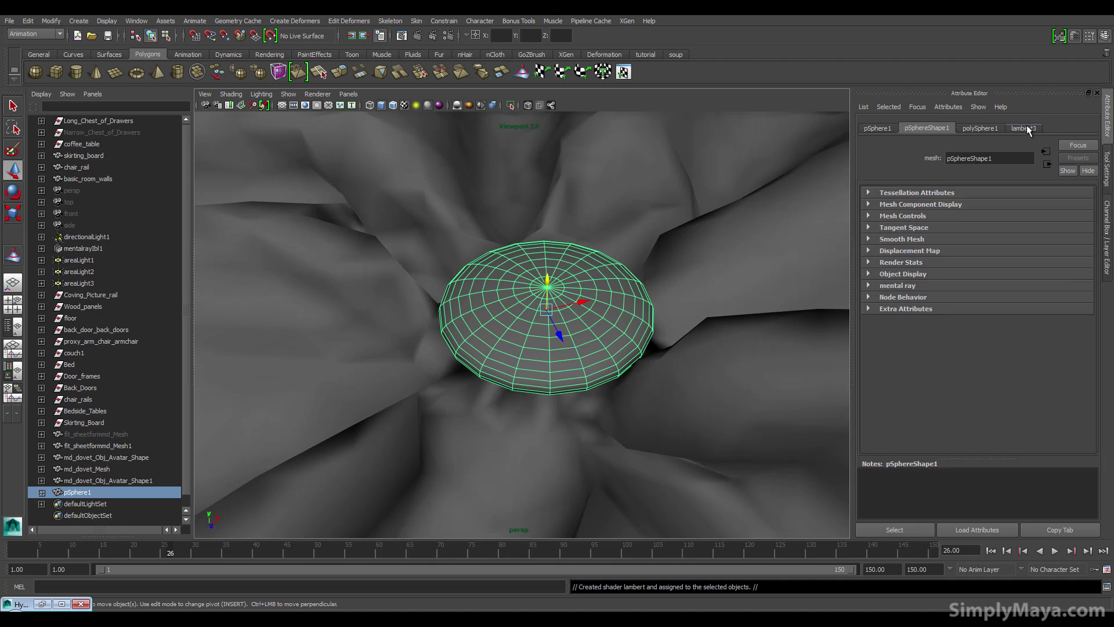
{"action": "left_click", "coordinate": [1025, 128]}
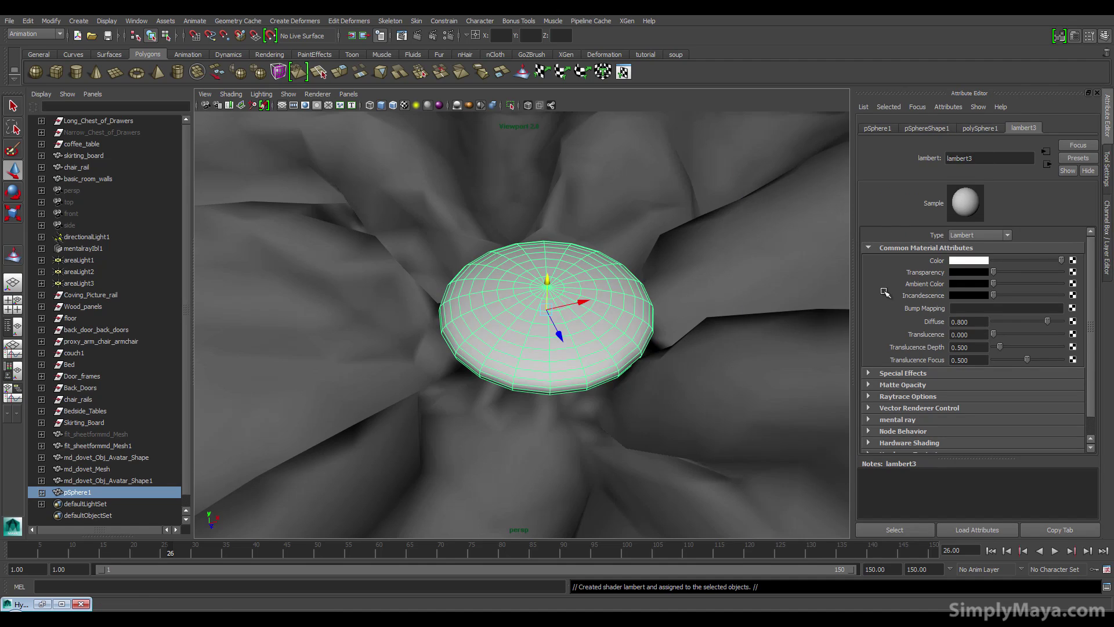
- Examine the white button against the surrounding duvet tufts from several angles
{"action": "left_click", "coordinate": [504, 450]}
{"action": "right_click_drag", "start_coordinate": [509, 436], "coordinate": [441, 430], "text": "alt"}
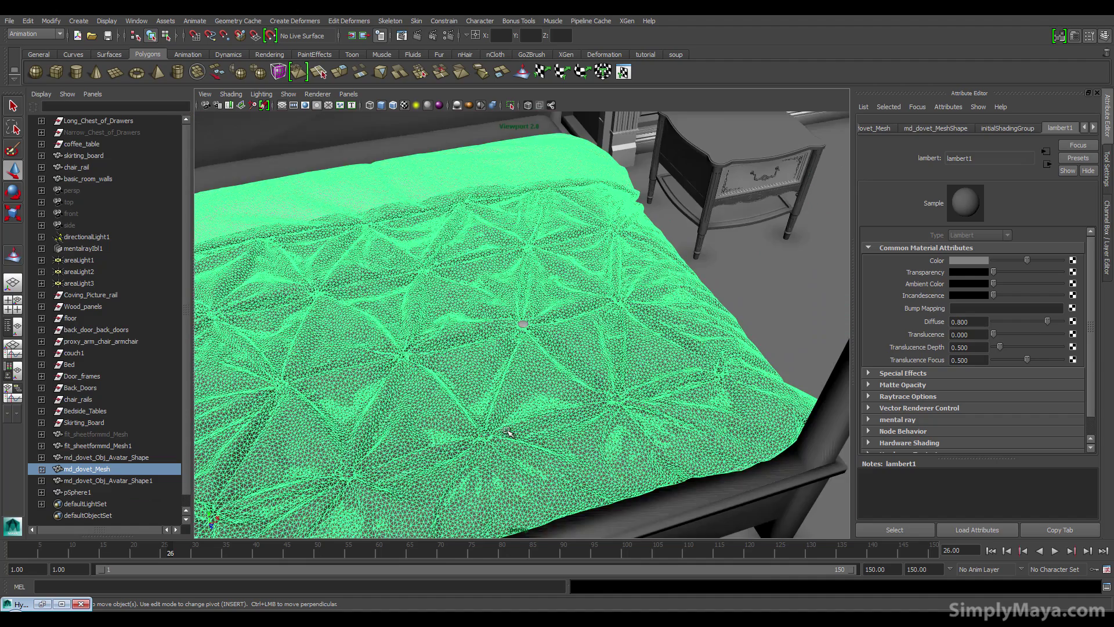
{"action": "left_click_drag", "start_coordinate": [510, 400], "coordinate": [525, 338], "text": "alt"}
{"action": "left_click", "coordinate": [642, 386]}
{"action": "right_click_drag", "start_coordinate": [562, 335], "coordinate": [766, 359], "text": "alt"}
{"action": "middle_click_drag", "start_coordinate": [662, 358], "coordinate": [459, 411], "text": "alt"}
{"action": "right_click_drag", "start_coordinate": [530, 406], "coordinate": [642, 400], "text": "alt"}
{"action": "middle_click_drag", "start_coordinate": [641, 401], "coordinate": [612, 443], "text": "alt"}
{"action": "middle_click_drag", "start_coordinate": [486, 425], "coordinate": [611, 384], "text": "alt"}
- Select the duvet mesh and smooth the raised tuft next to the button using the Sculpt Geometry Tool
{"action": "left_click", "coordinate": [636, 345]}
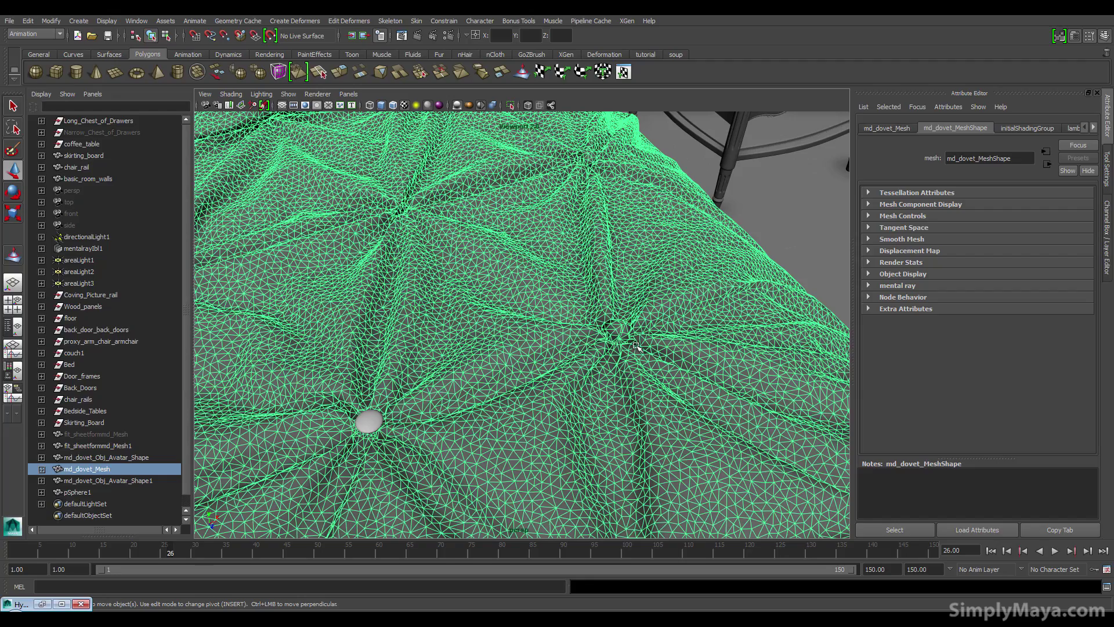
{"action": "right_click", "coordinate": [594, 369]}
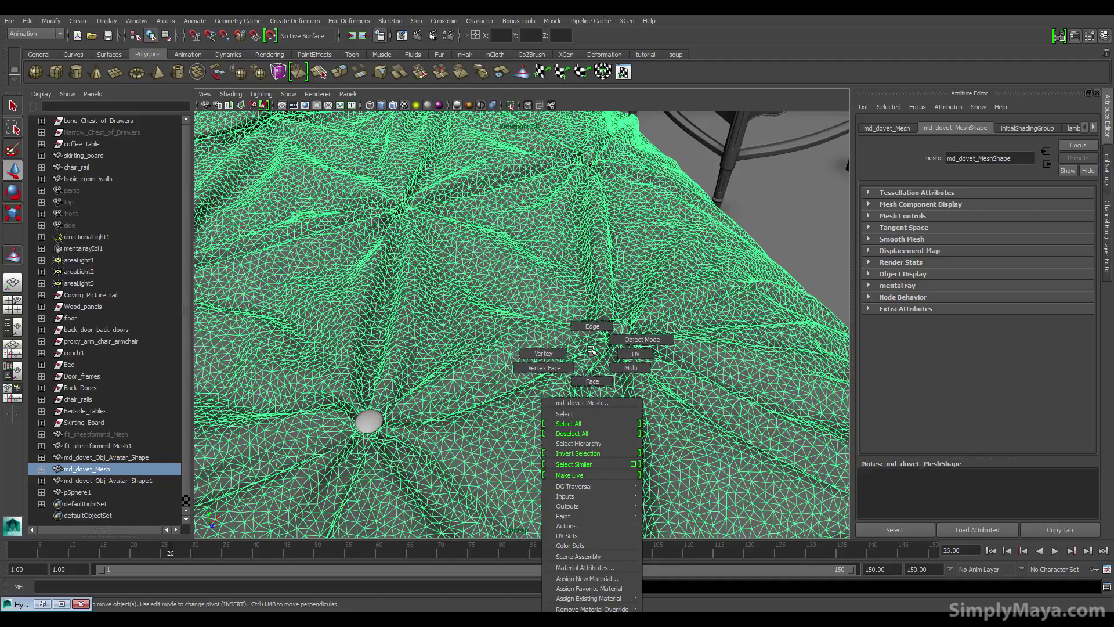
{"action": "right_click_drag", "start_coordinate": [591, 351], "coordinate": [599, 345]}
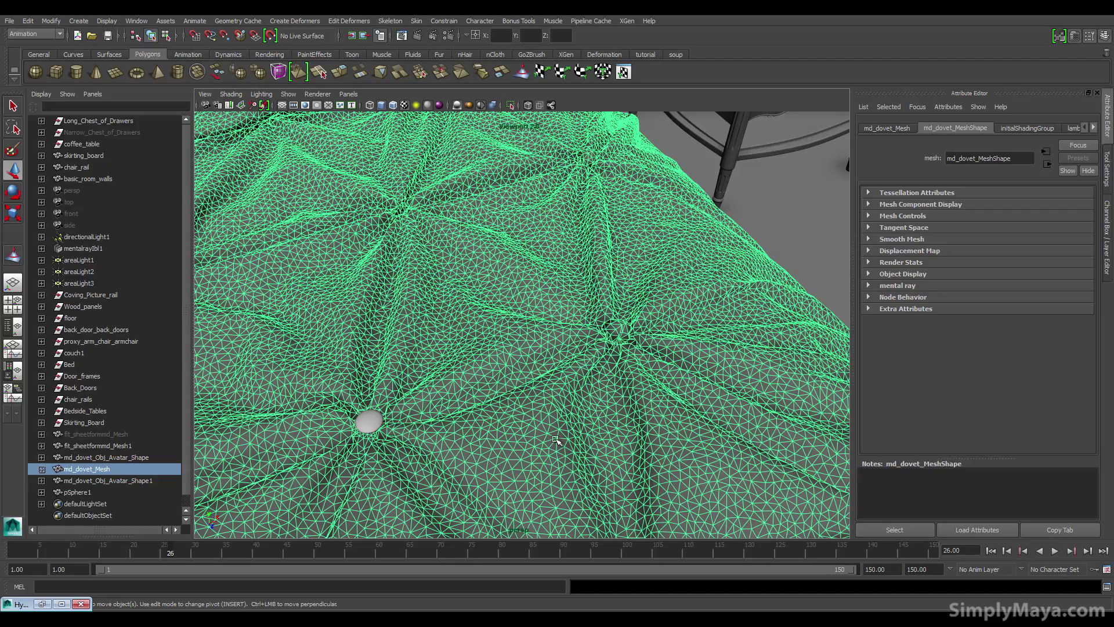
{"action": "key", "text": "space"}
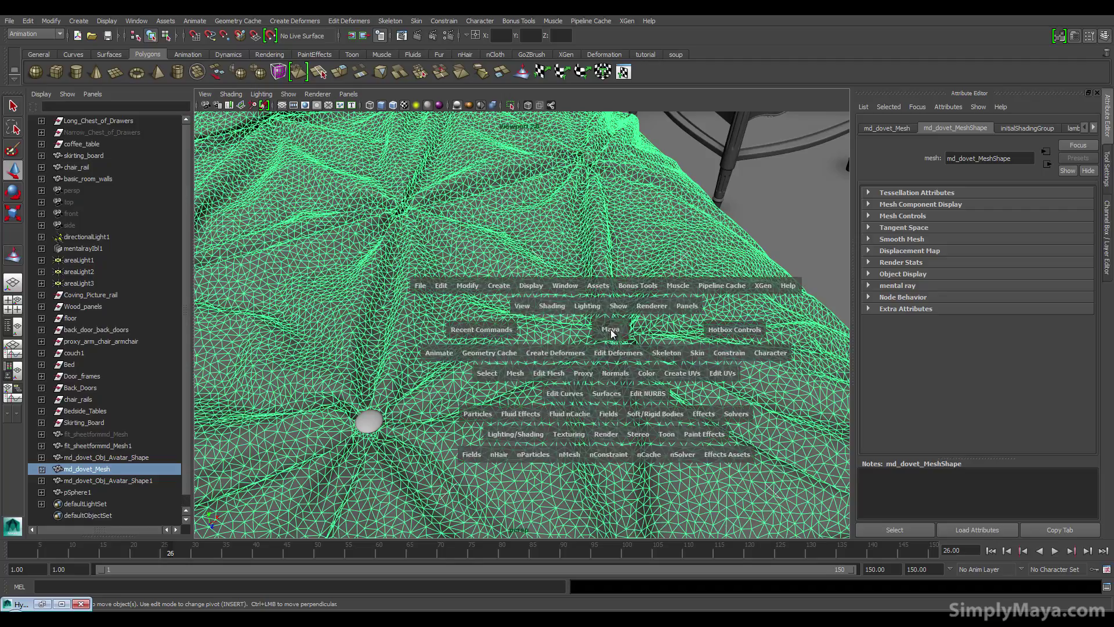
{"action": "left_click", "coordinate": [513, 375]}
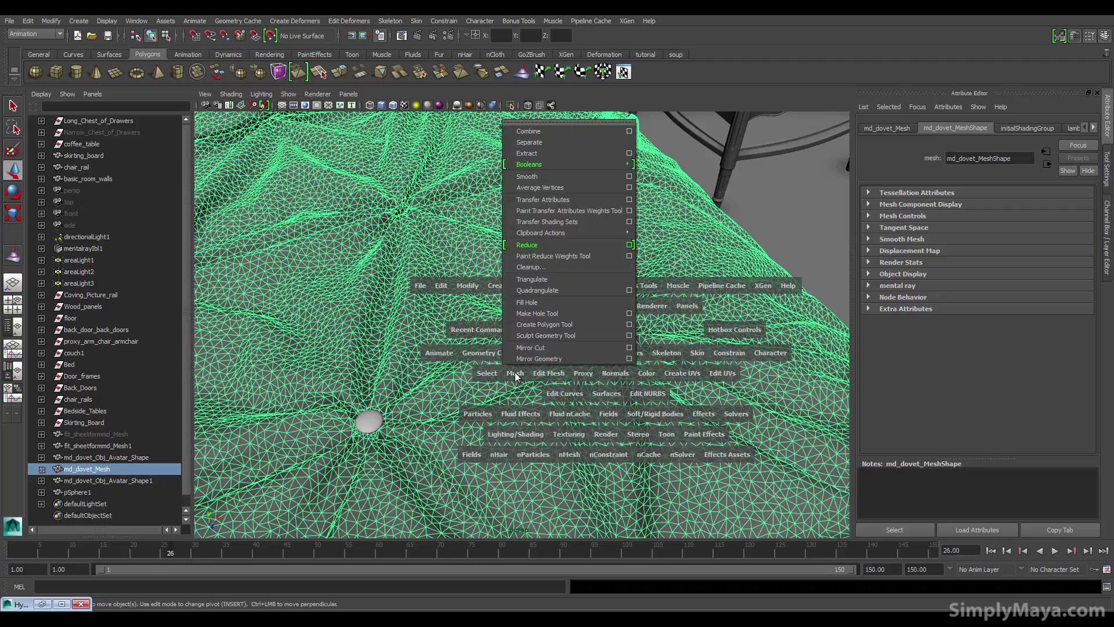
{"action": "left_click", "coordinate": [546, 335]}
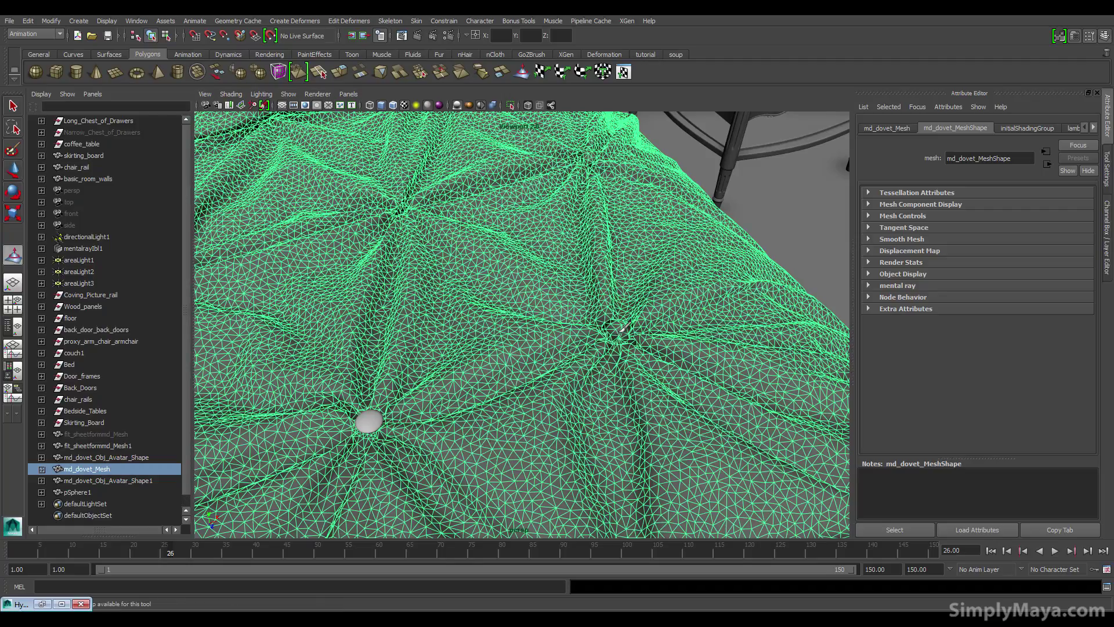
{"action": "scroll", "coordinate": [622, 330], "scroll_direction": "up", "scroll_amount": 3}
{"action": "middle_click_drag", "start_coordinate": [644, 340], "coordinate": [542, 355], "text": "alt"}
{"action": "right_click_drag", "start_coordinate": [575, 377], "coordinate": [664, 376], "text": "alt"}
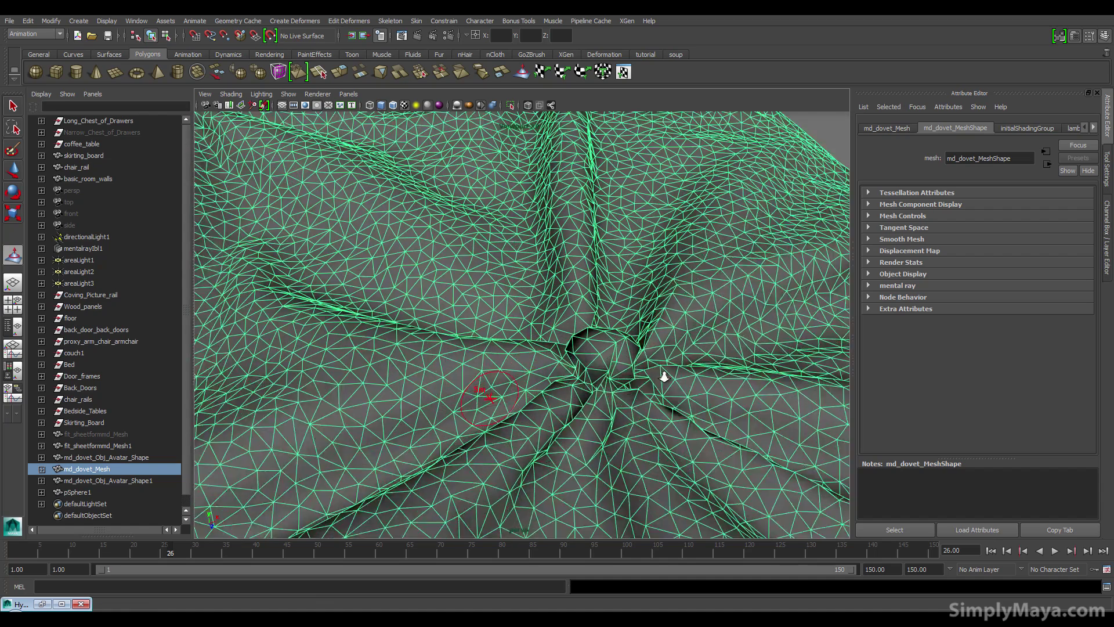
{"action": "scroll", "coordinate": [665, 377], "scroll_direction": "up", "scroll_amount": 8}
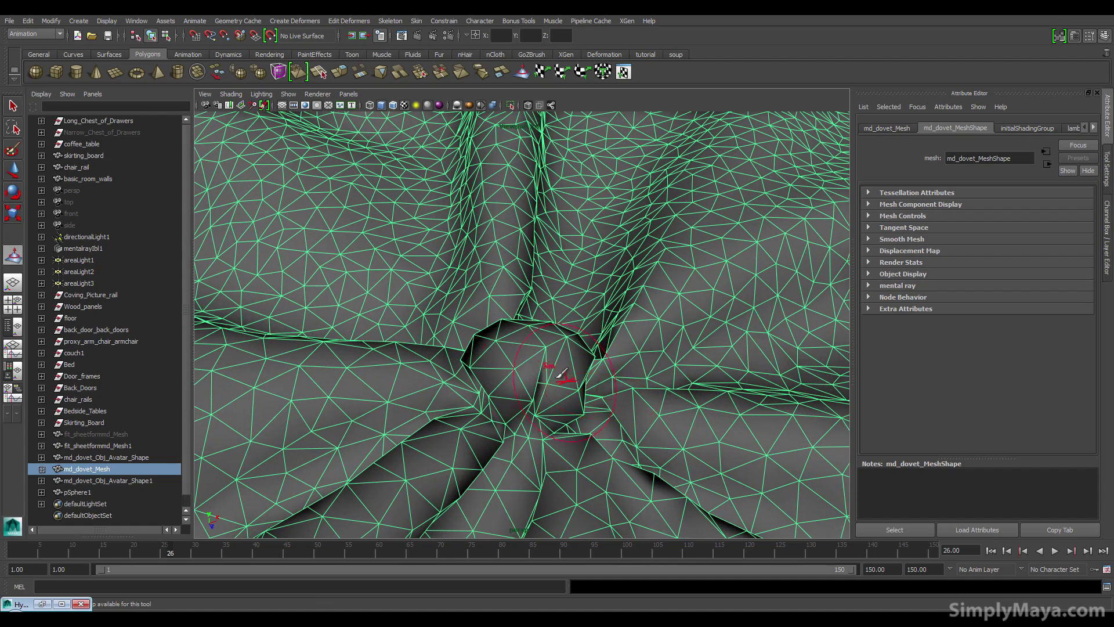
{"action": "mouse_move", "coordinate": [561, 374]}
{"action": "left_mouse_down"}
{"action": "mouse_move", "coordinate": [543, 357]}
{"action": "mouse_move", "coordinate": [556, 347]}
{"action": "mouse_move", "coordinate": [510, 392]}
{"action": "mouse_move", "coordinate": [499, 386]}
{"action": "mouse_move", "coordinate": [540, 362]}
{"action": "mouse_move", "coordinate": [558, 333]}
{"action": "mouse_move", "coordinate": [547, 353]}
{"action": "left_mouse_up"}
- Smooth the jagged geometry at another tuft centre so the folds there flow together
{"action": "mouse_move", "coordinate": [509, 403]}
{"action": "left_mouse_down", "text": "alt"}
{"action": "mouse_move", "coordinate": [485, 410]}
{"action": "mouse_move", "coordinate": [604, 415]}
{"action": "left_mouse_up", "text": "alt"}
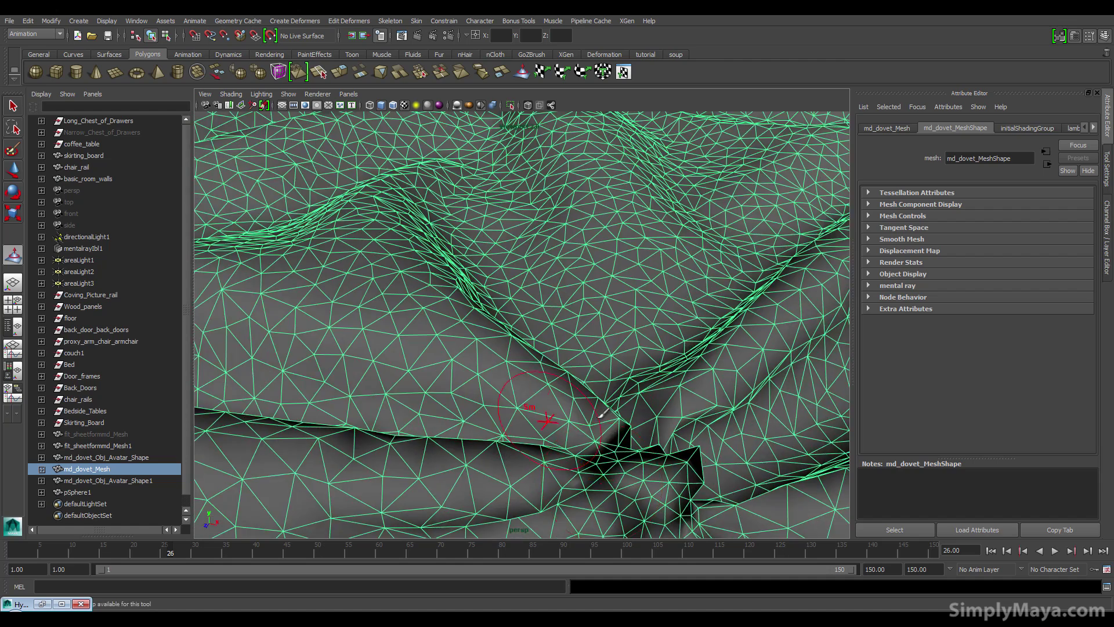
{"action": "middle_click_drag", "start_coordinate": [604, 415], "coordinate": [359, 243], "text": "alt"}
{"action": "mouse_move", "coordinate": [358, 242]}
{"action": "left_mouse_down", "text": "alt"}
{"action": "mouse_move", "coordinate": [425, 345]}
{"action": "mouse_move", "coordinate": [398, 304]}
{"action": "mouse_move", "coordinate": [499, 278]}
{"action": "left_mouse_up", "text": "alt"}
{"action": "left_click_drag", "start_coordinate": [573, 378], "coordinate": [577, 377]}
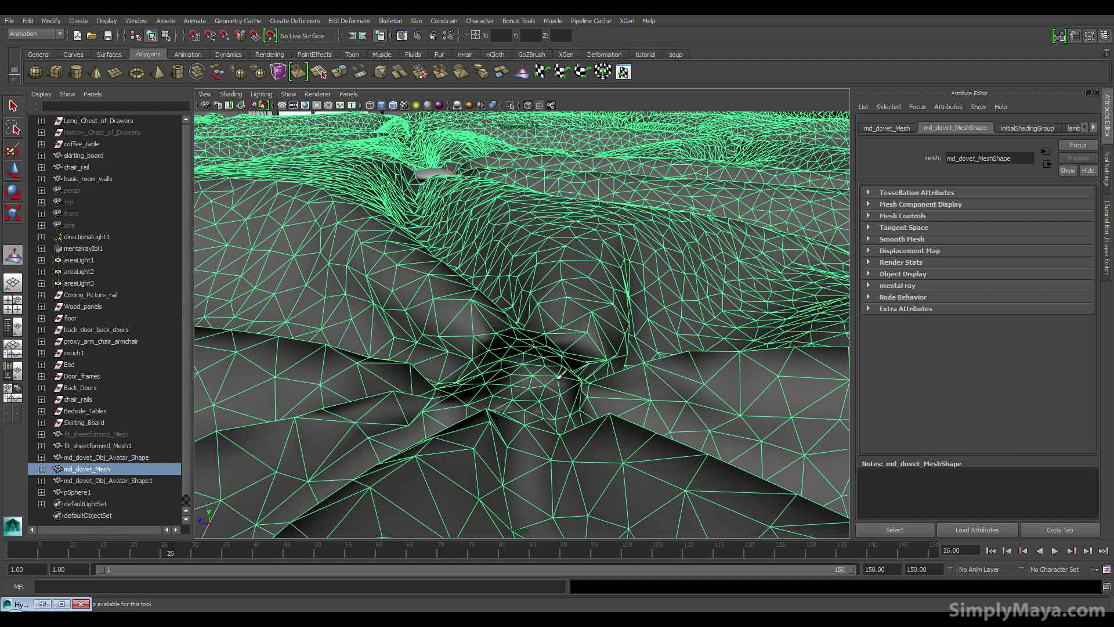
- Smooth the remaining spikes around the second tuft's centre with the Sculpt Geometry Tool
{"action": "mouse_move", "coordinate": [524, 392]}
{"action": "left_mouse_down", "text": "alt"}
{"action": "mouse_move", "coordinate": [584, 418]}
{"action": "mouse_move", "coordinate": [650, 416]}
{"action": "left_mouse_up", "text": "alt"}
{"action": "left_click_drag", "start_coordinate": [444, 406], "coordinate": [430, 367], "text": "alt"}
{"action": "middle_click_drag", "start_coordinate": [429, 367], "coordinate": [486, 328], "text": "alt"}
{"action": "left_click_drag", "start_coordinate": [481, 331], "coordinate": [481, 307], "text": "alt"}
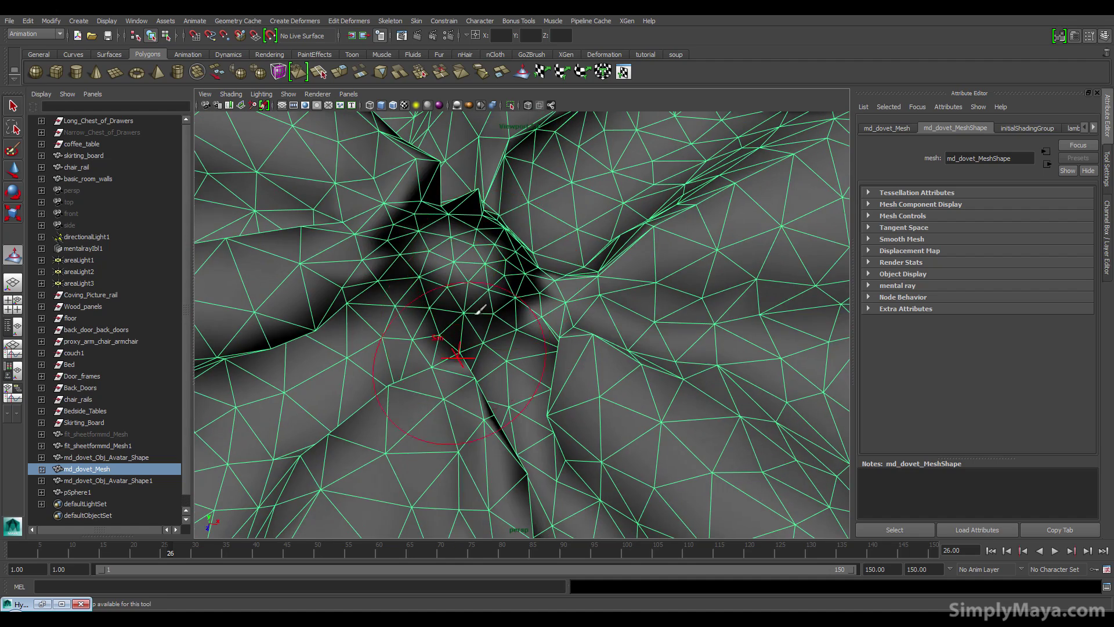
{"action": "mouse_move", "coordinate": [487, 226]}
{"action": "left_mouse_down"}
{"action": "mouse_move", "coordinate": [504, 244]}
{"action": "mouse_move", "coordinate": [486, 272]}
{"action": "mouse_move", "coordinate": [481, 248]}
{"action": "mouse_move", "coordinate": [406, 304]}
{"action": "left_mouse_up"}
- Duplicate the white button and move the copy into the centre of the newly smoothed tuft
{"action": "scroll", "coordinate": [468, 289], "scroll_direction": "down", "scroll_amount": 10}
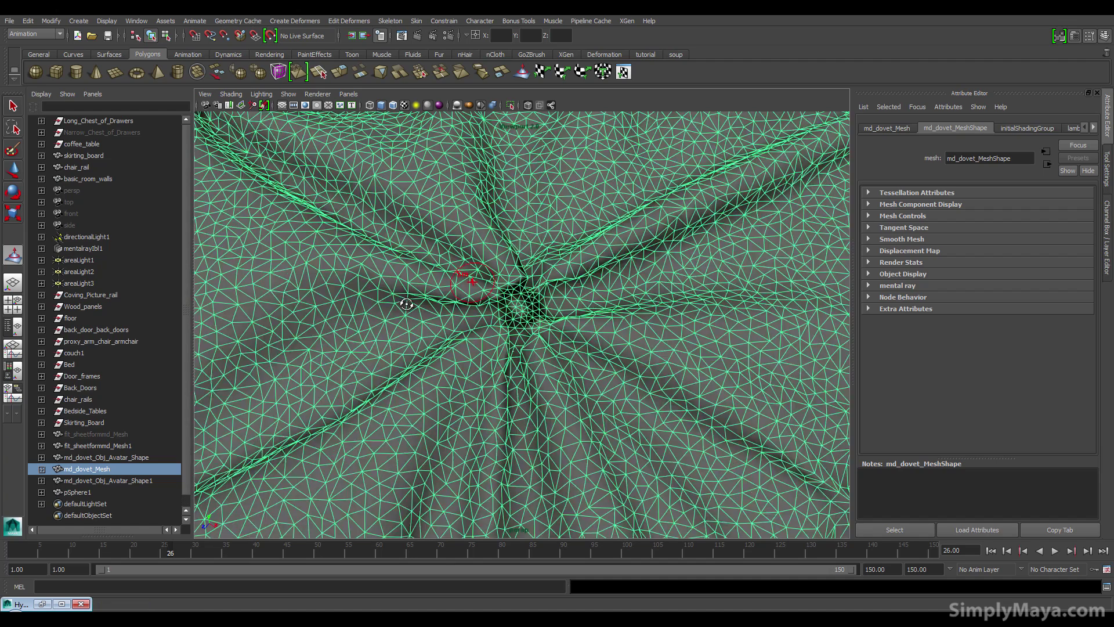
{"action": "middle_click_drag", "start_coordinate": [406, 304], "coordinate": [469, 333], "text": "alt"}
{"action": "key", "text": "q"}
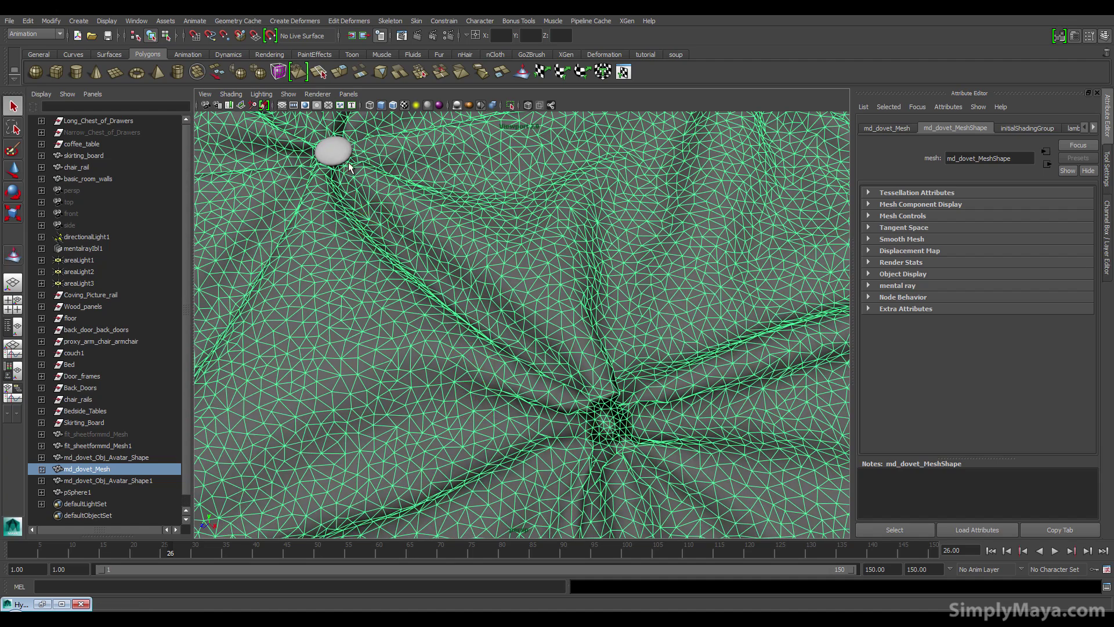
{"action": "left_click", "coordinate": [347, 163]}
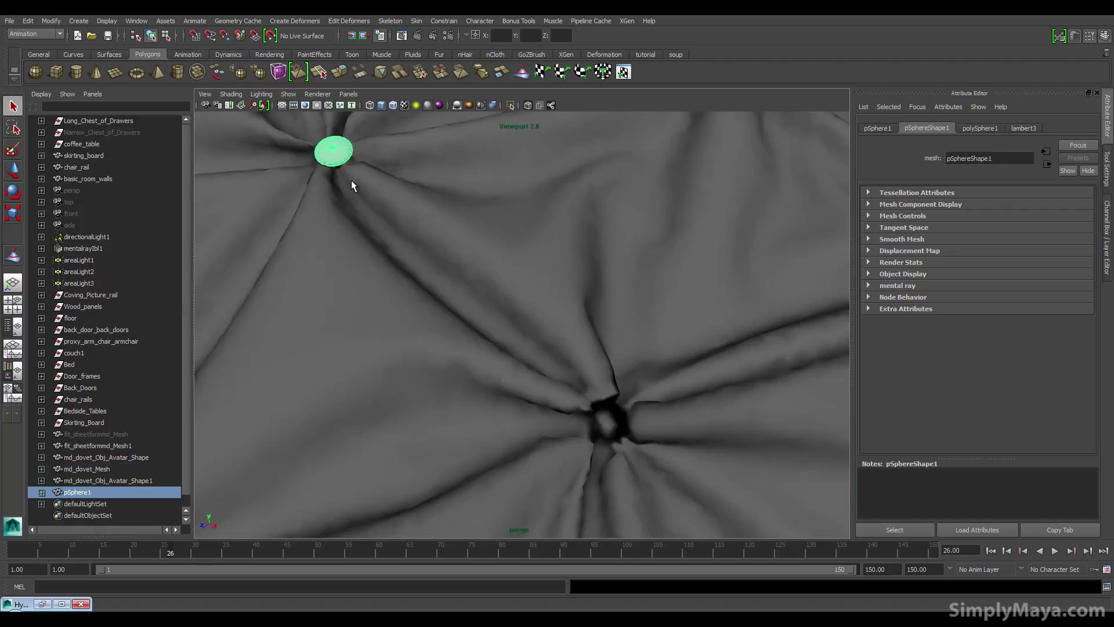
{"action": "key", "text": "ctrl+d"}
{"action": "key", "text": "w"}
{"action": "left_click_drag", "start_coordinate": [354, 176], "coordinate": [631, 450]}
{"action": "left_click_drag", "start_coordinate": [509, 445], "coordinate": [557, 400], "text": "alt"}
{"action": "right_click_drag", "start_coordinate": [497, 406], "coordinate": [143, 473], "text": "alt"}
{"action": "left_click_drag", "start_coordinate": [332, 430], "coordinate": [510, 437], "text": "alt"}
{"action": "left_click", "coordinate": [406, 373]}
{"action": "left_click", "coordinate": [715, 417]}
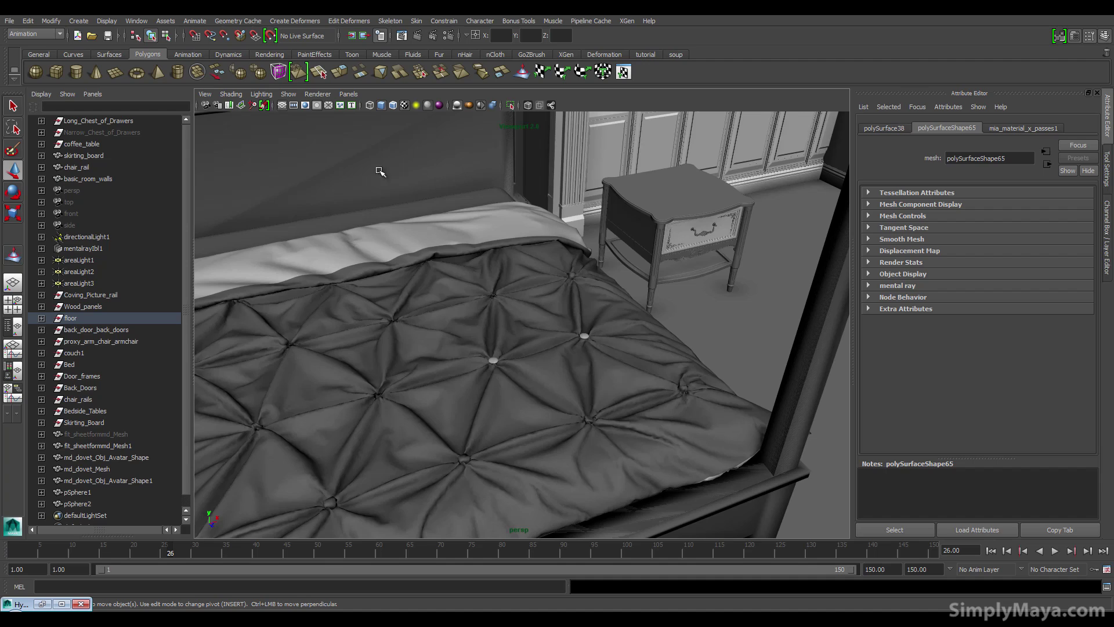
- Select the duvet mesh and apply the SOuP smooth deformer to it
{"action": "mouse_move", "coordinate": [451, 319]}
{"action": "left_mouse_down", "text": "alt"}
{"action": "mouse_move", "coordinate": [520, 348]}
{"action": "mouse_move", "coordinate": [490, 368]}
{"action": "mouse_move", "coordinate": [405, 270]}
{"action": "mouse_move", "coordinate": [442, 336]}
{"action": "left_mouse_up", "text": "alt"}
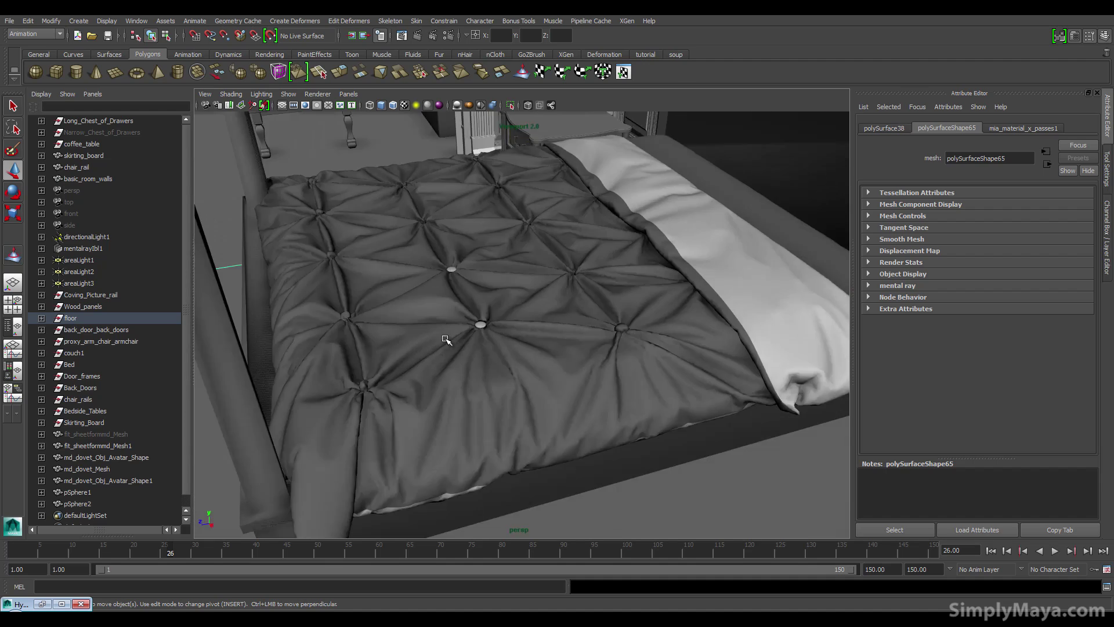
{"action": "scroll", "coordinate": [471, 374], "scroll_direction": "up", "scroll_amount": 3}
{"action": "left_click", "coordinate": [541, 277]}
{"action": "left_click_drag", "start_coordinate": [541, 278], "coordinate": [530, 315], "text": "alt"}
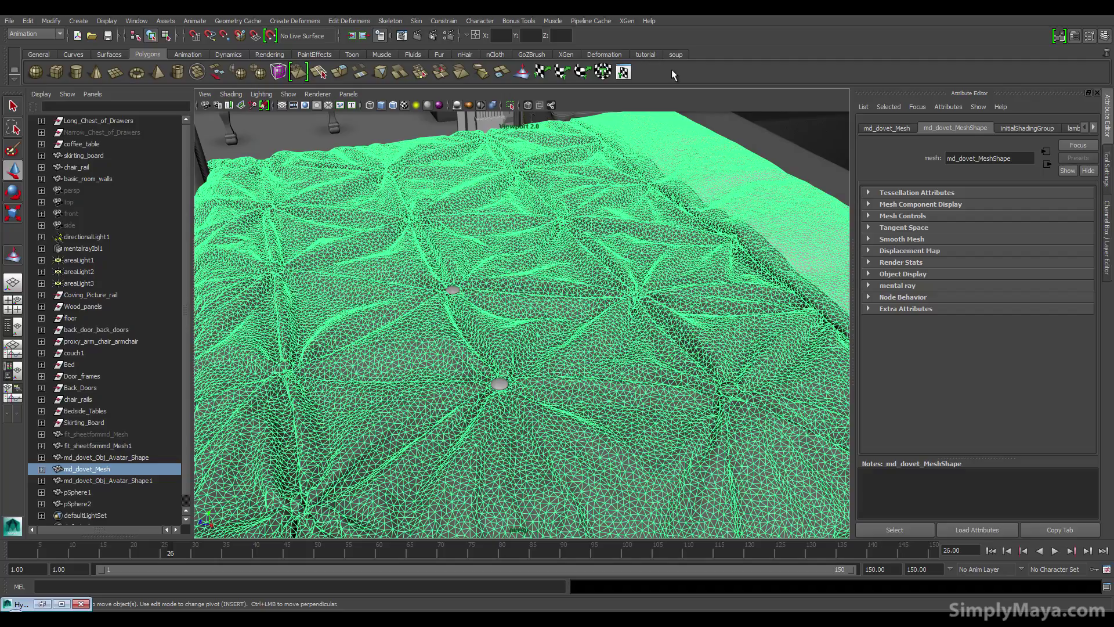
{"action": "left_click", "coordinate": [676, 55]}
{"action": "left_click", "coordinate": [33, 80]}
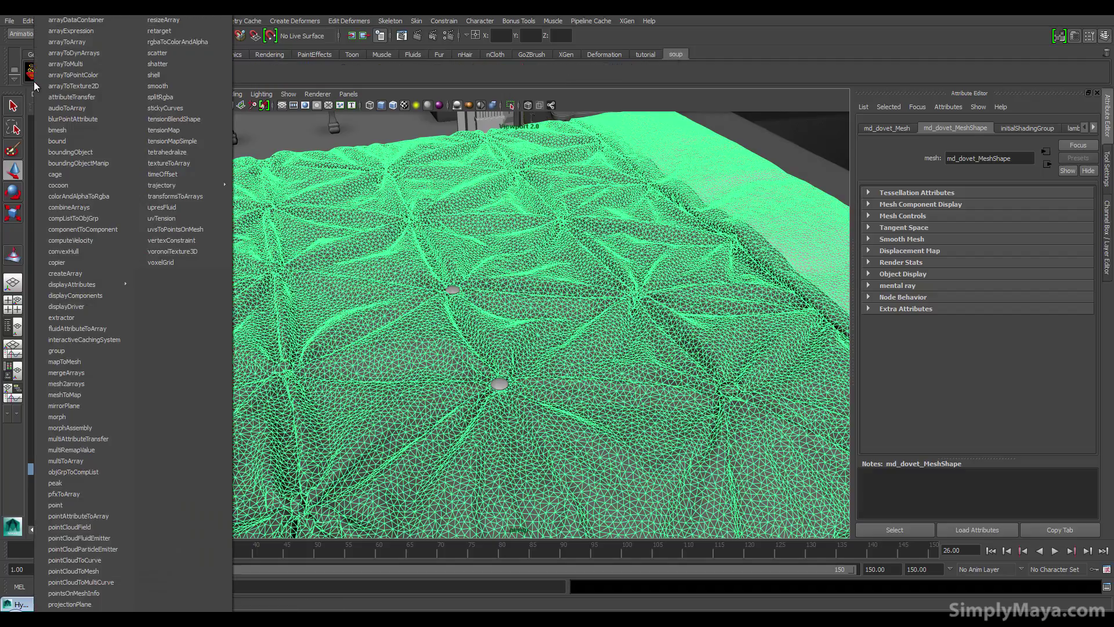
{"action": "left_click", "coordinate": [394, 330]}
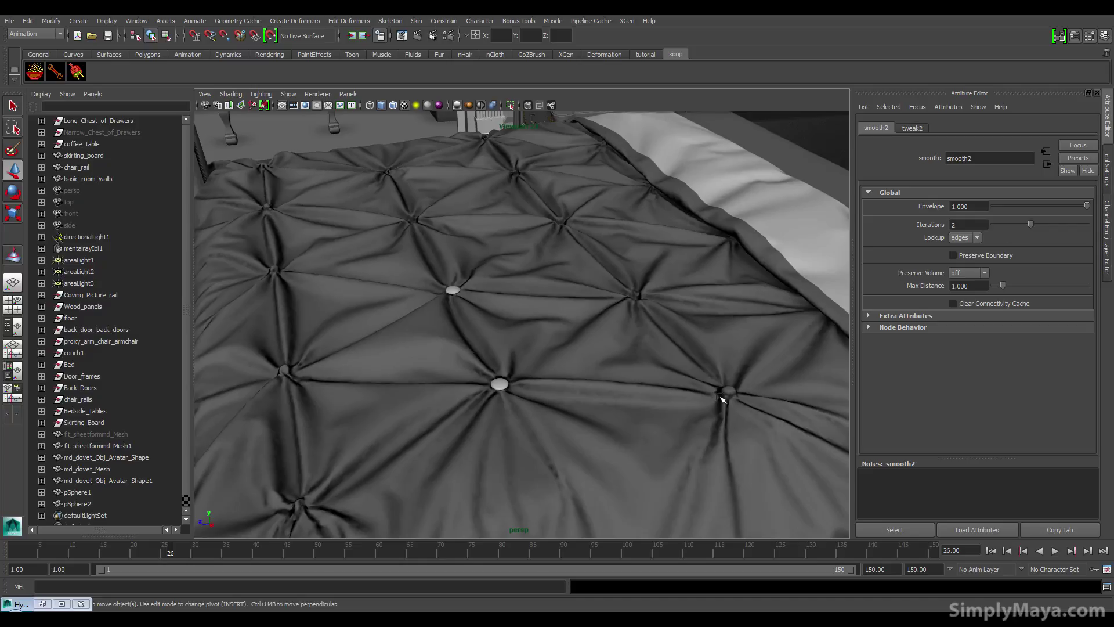
- Lower the original button slightly and tilt it to follow the slope of its tuft
{"action": "left_click_drag", "start_coordinate": [720, 398], "coordinate": [520, 255], "text": "alt"}
{"action": "left_click", "coordinate": [496, 224]}
{"action": "key", "text": "r"}
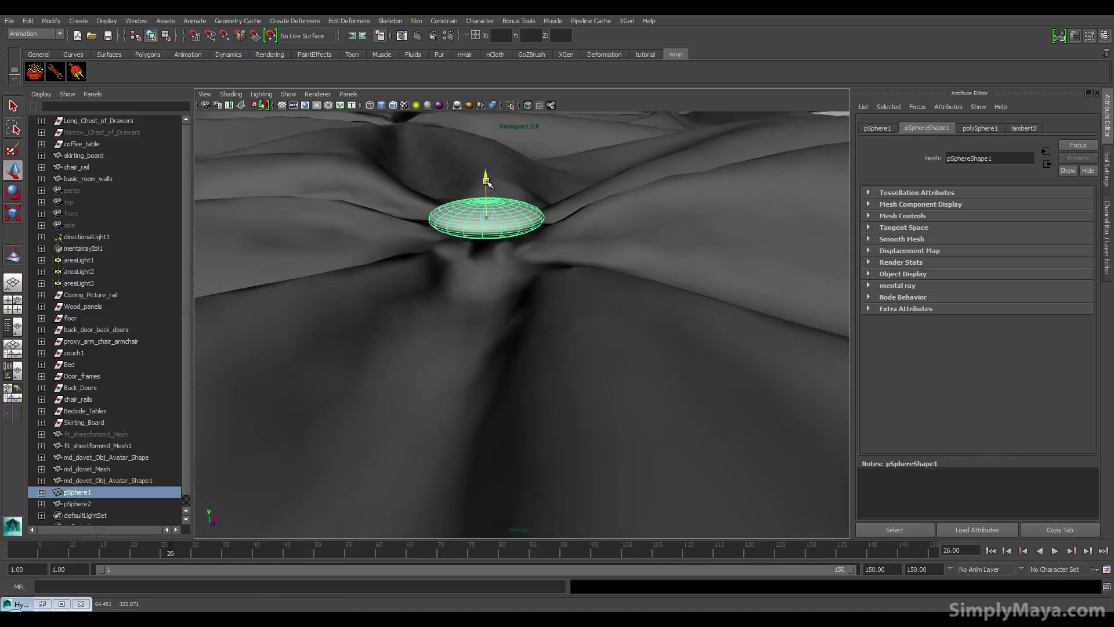
{"action": "key", "text": "e"}
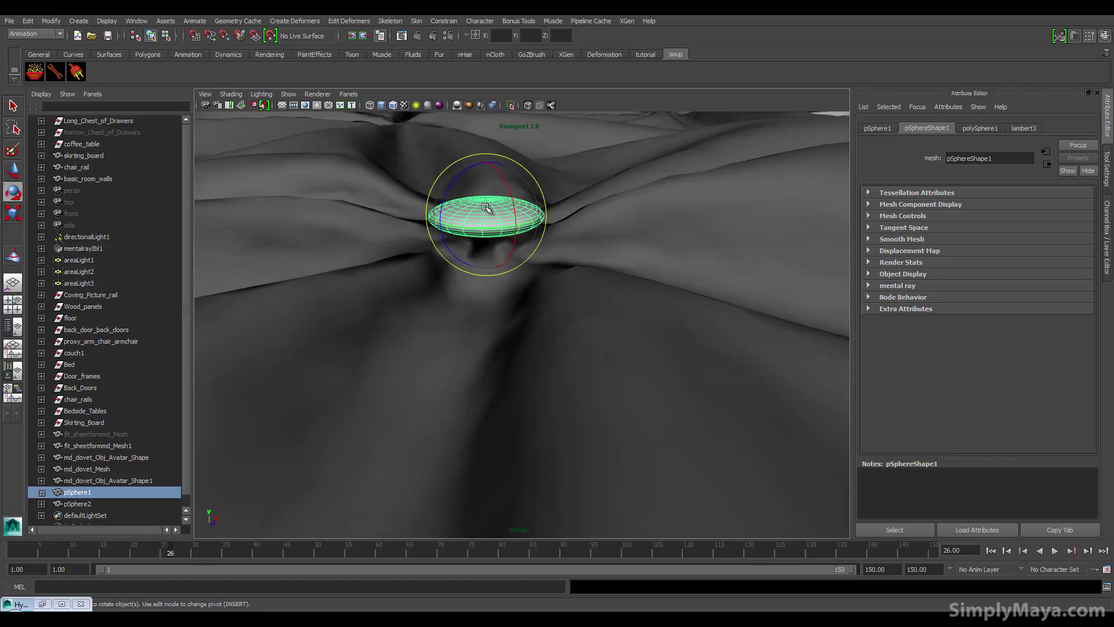
{"action": "left_click_drag", "start_coordinate": [510, 203], "coordinate": [509, 210]}
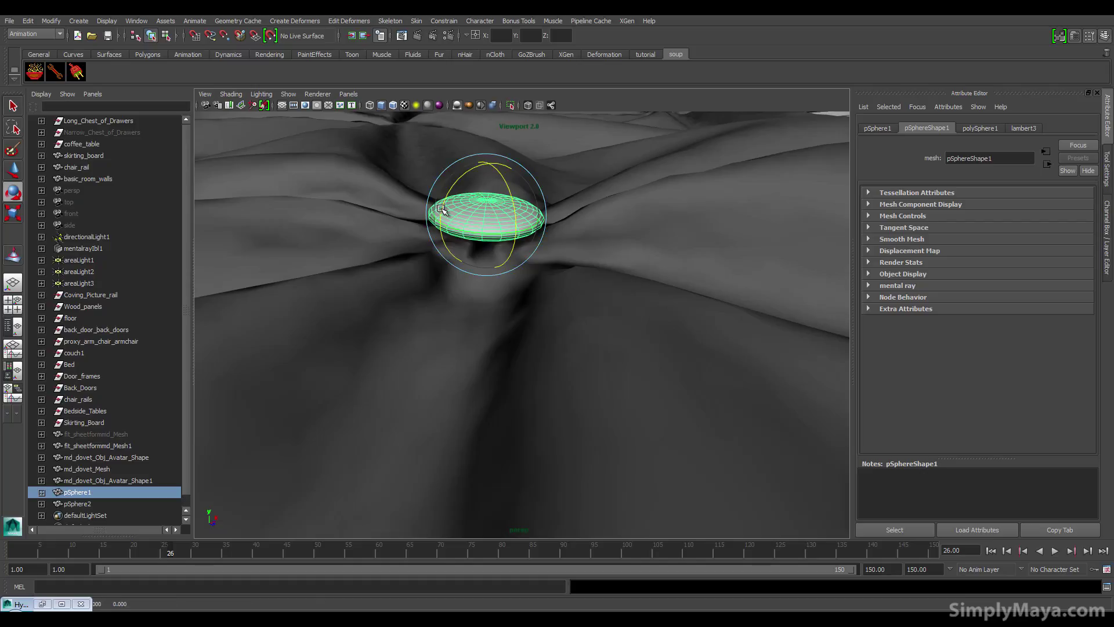
{"action": "left_click_drag", "start_coordinate": [441, 209], "coordinate": [439, 212]}
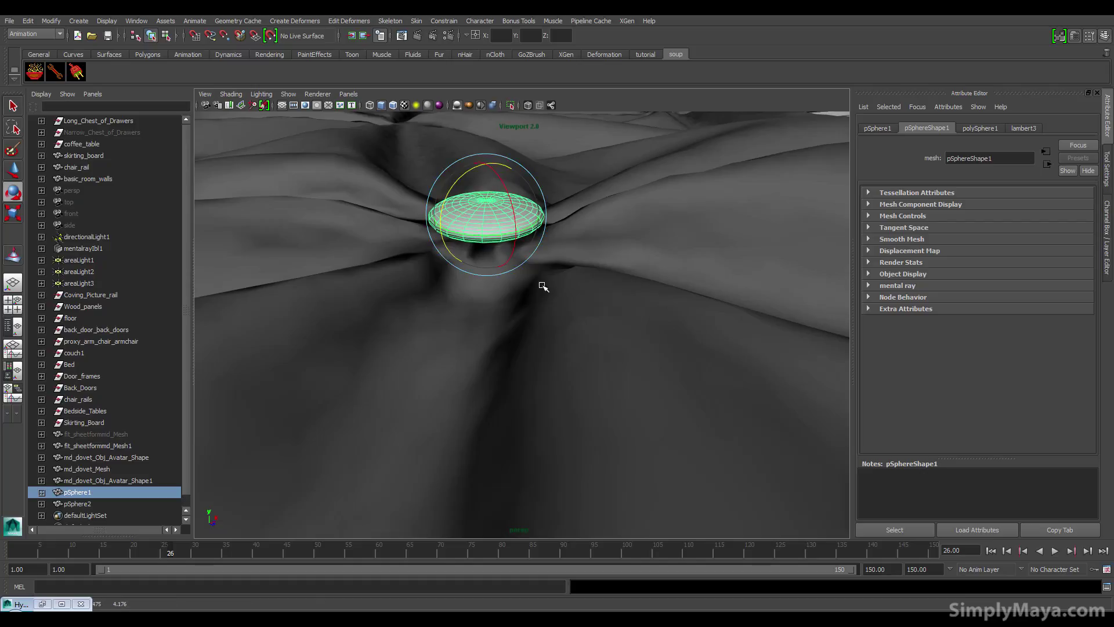
- Tilt the duplicated button to follow the duvet surface around its own tuft
{"action": "left_click_drag", "start_coordinate": [542, 287], "coordinate": [460, 298], "text": "alt"}
{"action": "middle_click_drag", "start_coordinate": [460, 298], "coordinate": [156, 284], "text": "alt"}
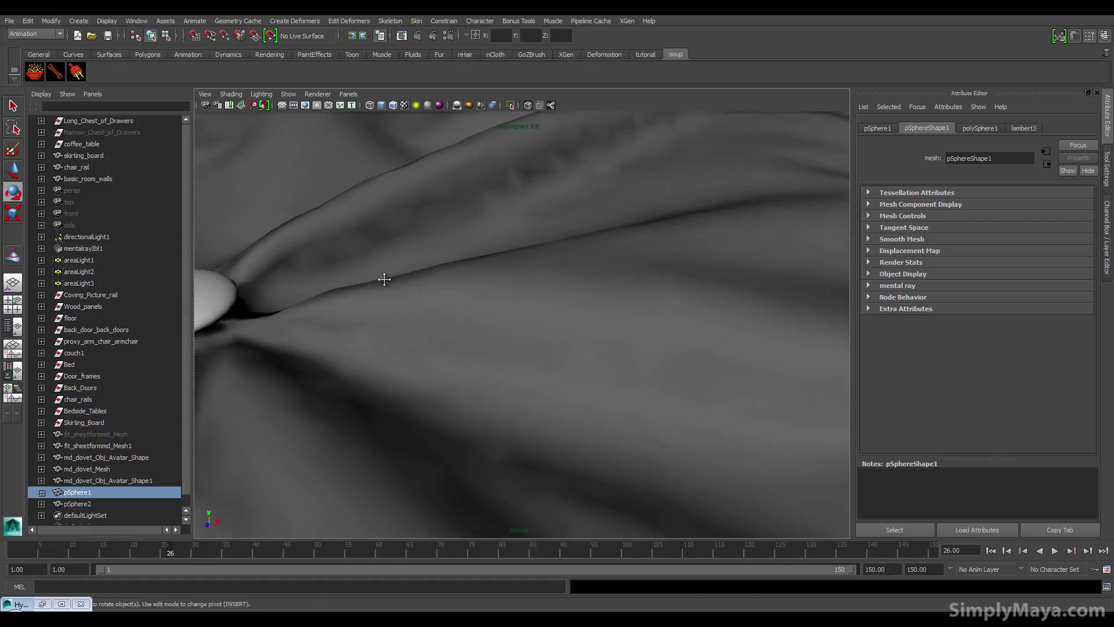
{"action": "middle_click_drag", "start_coordinate": [384, 280], "coordinate": [423, 308], "text": "alt"}
{"action": "left_click", "coordinate": [486, 273]}
{"action": "left_click_drag", "start_coordinate": [443, 248], "coordinate": [434, 284]}
{"action": "scroll", "coordinate": [455, 309], "scroll_direction": "down", "scroll_amount": 10}
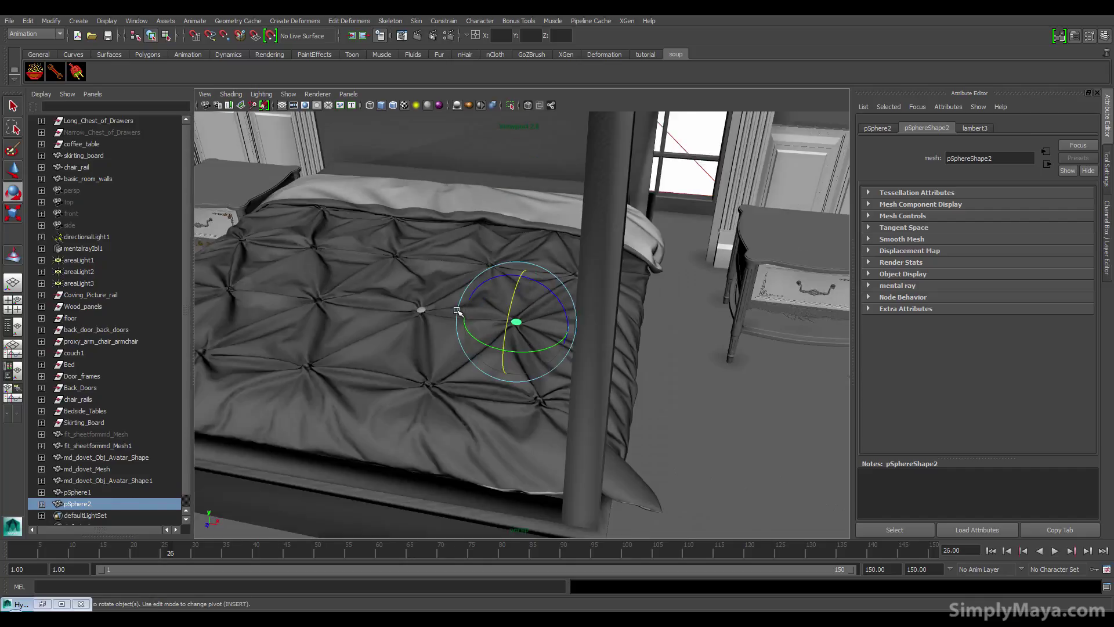
{"action": "scroll", "coordinate": [455, 309], "scroll_direction": "up", "scroll_amount": 3}
{"action": "left_click", "coordinate": [779, 399]}
- Scale both white buttons down slightly so they fit inside their tuft centres
{"action": "left_click_drag", "start_coordinate": [566, 363], "coordinate": [572, 377], "text": "alt"}
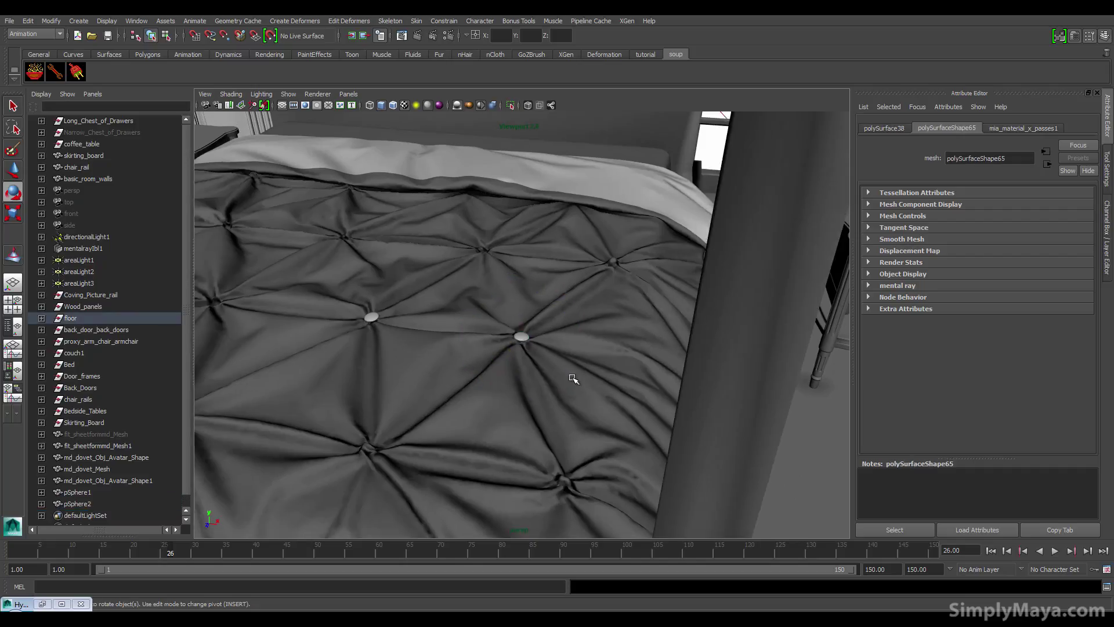
{"action": "left_click_drag", "start_coordinate": [496, 385], "coordinate": [630, 389], "text": "alt"}
{"action": "right_click_drag", "start_coordinate": [370, 390], "coordinate": [558, 399], "text": "alt"}
{"action": "middle_click_drag", "start_coordinate": [332, 413], "coordinate": [495, 365], "text": "alt"}
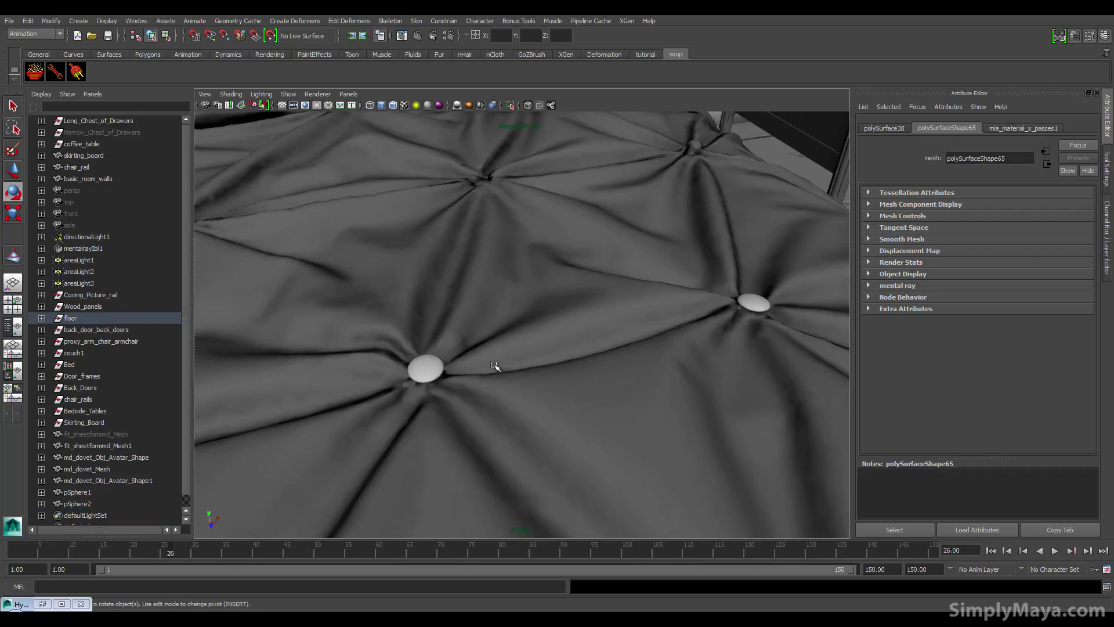
{"action": "left_click", "coordinate": [432, 360]}
{"action": "key", "text": "r"}
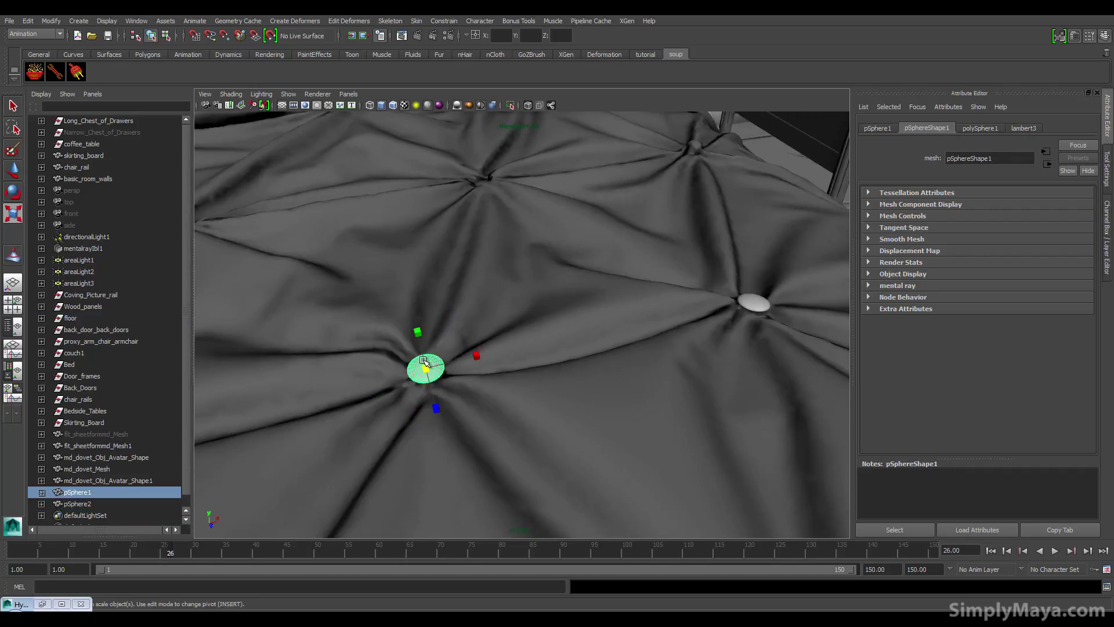
{"action": "left_click_drag", "start_coordinate": [424, 361], "coordinate": [420, 370]}
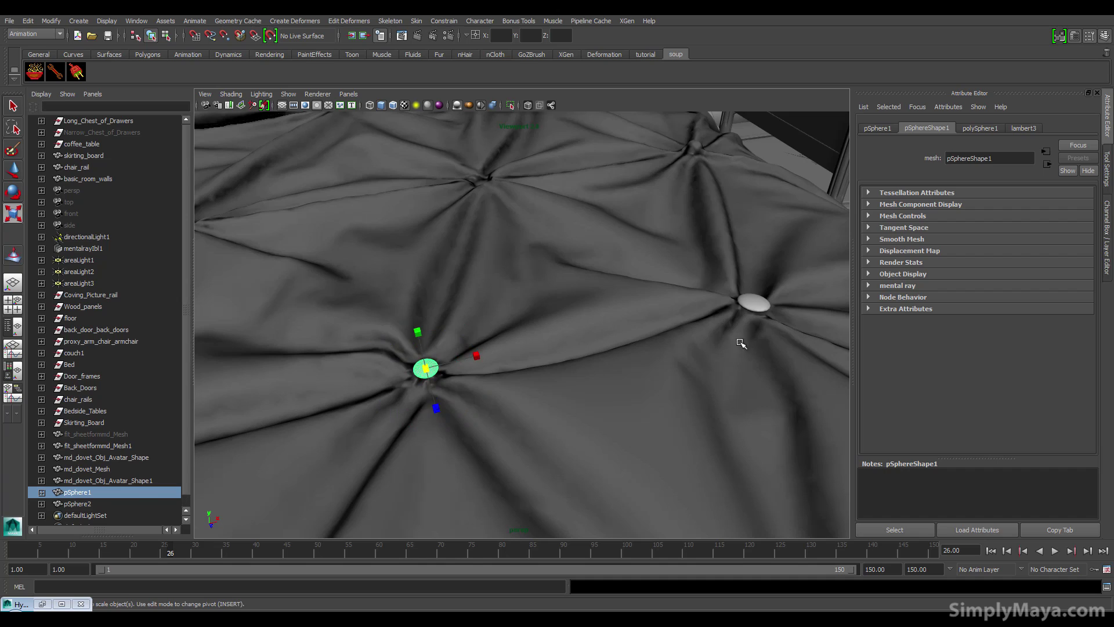
{"action": "left_click", "coordinate": [760, 303]}
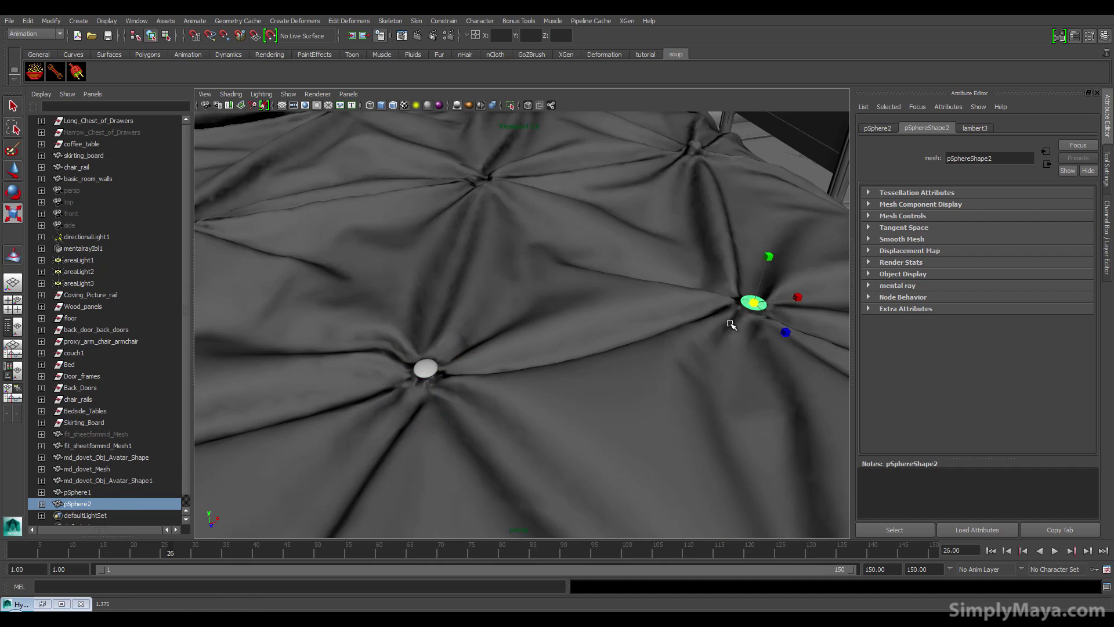
{"action": "left_click", "coordinate": [730, 360]}
{"action": "left_click_drag", "start_coordinate": [730, 360], "coordinate": [529, 398], "text": "alt"}
{"action": "left_click", "coordinate": [792, 438]}
- Soften the edge normals of the whole duvet mesh and clear the selection
{"action": "right_click_drag", "start_coordinate": [522, 350], "coordinate": [709, 378], "text": "alt"}
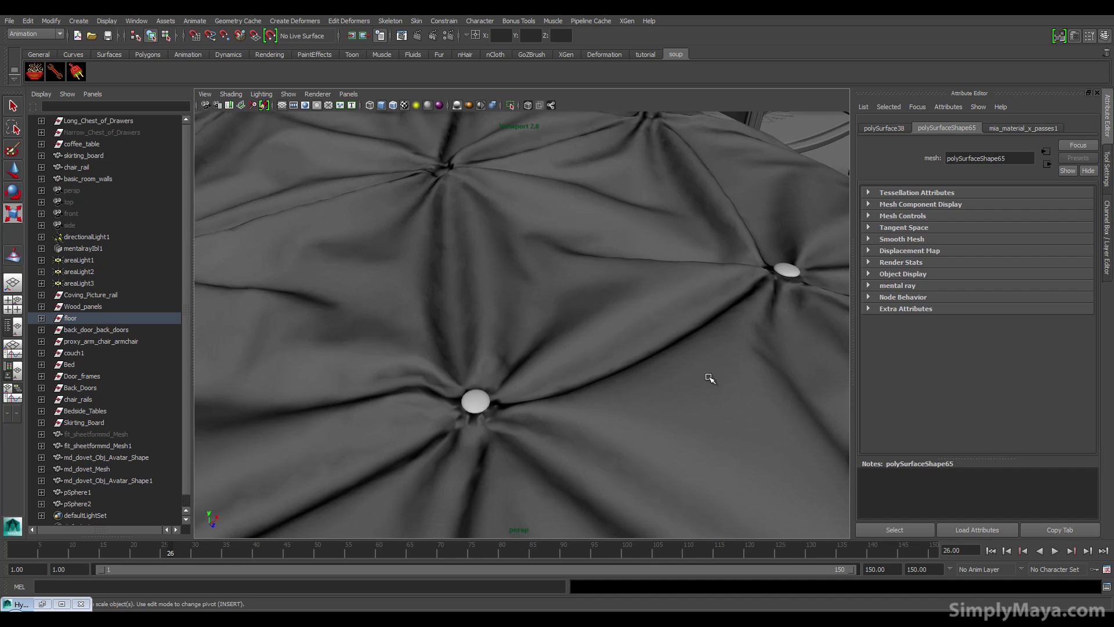
{"action": "middle_click_drag", "start_coordinate": [613, 368], "coordinate": [638, 410], "text": "alt"}
{"action": "left_click_drag", "start_coordinate": [638, 410], "coordinate": [406, 408], "text": "alt"}
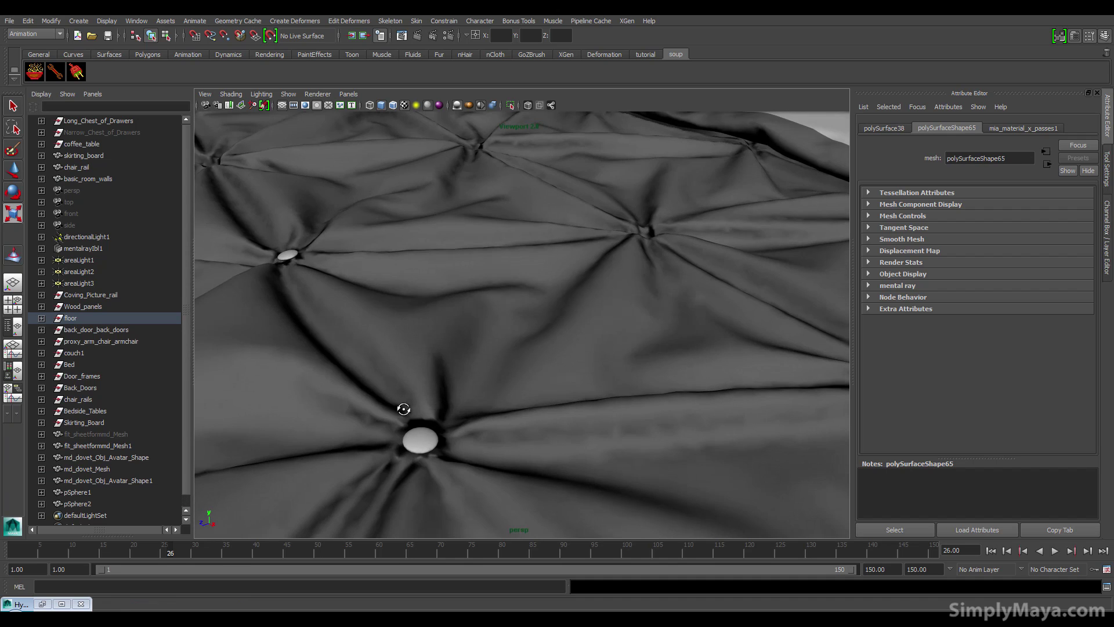
{"action": "left_click", "coordinate": [471, 328]}
{"action": "middle_click_drag", "start_coordinate": [421, 341], "coordinate": [488, 294], "text": "alt"}
{"action": "key", "text": "space"}
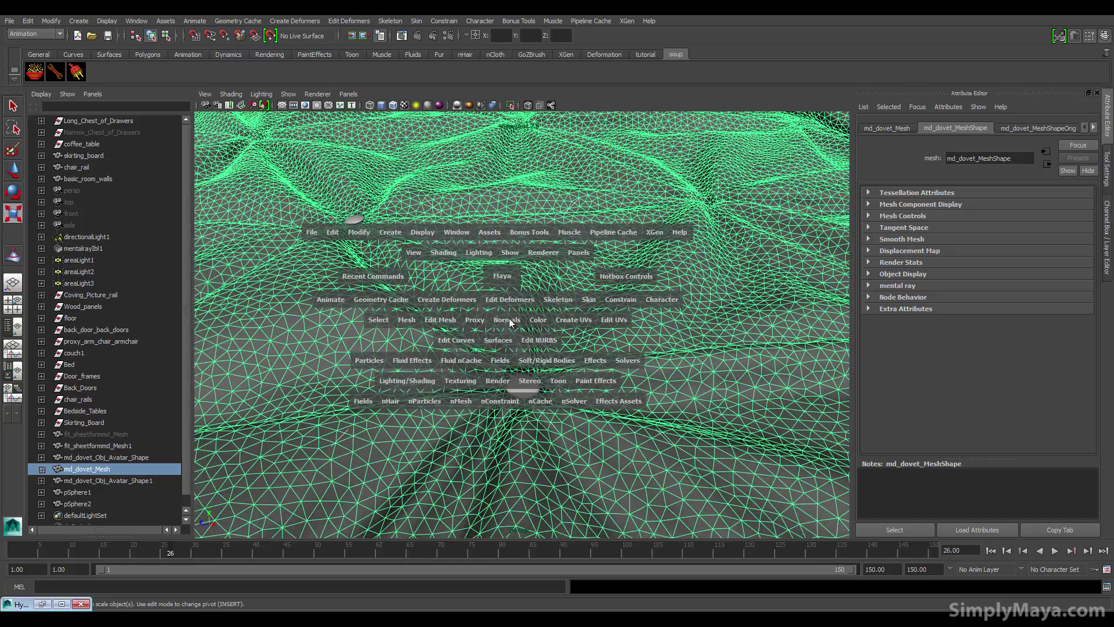
{"action": "left_click_drag", "start_coordinate": [511, 323], "coordinate": [529, 429]}
{"action": "right_click_drag", "start_coordinate": [485, 353], "coordinate": [527, 341]}
{"action": "scroll", "coordinate": [528, 345], "scroll_direction": "down", "scroll_amount": 7}
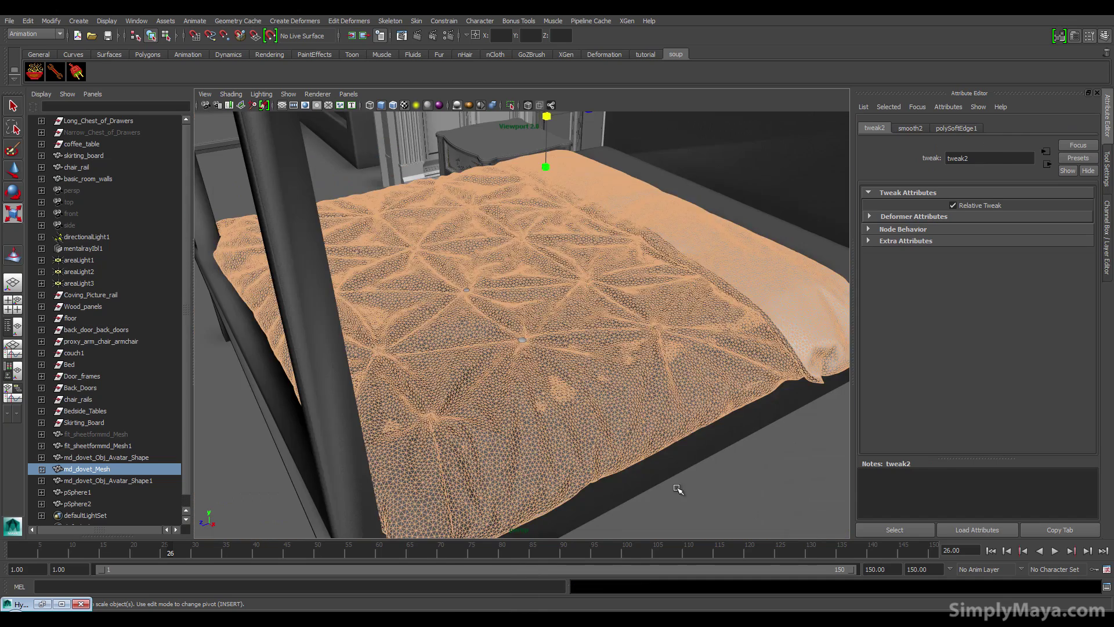
{"action": "left_click", "coordinate": [678, 489]}
{"action": "left_click_drag", "start_coordinate": [512, 458], "coordinate": [481, 412], "text": "alt"}
{"action": "key", "text": "r"}
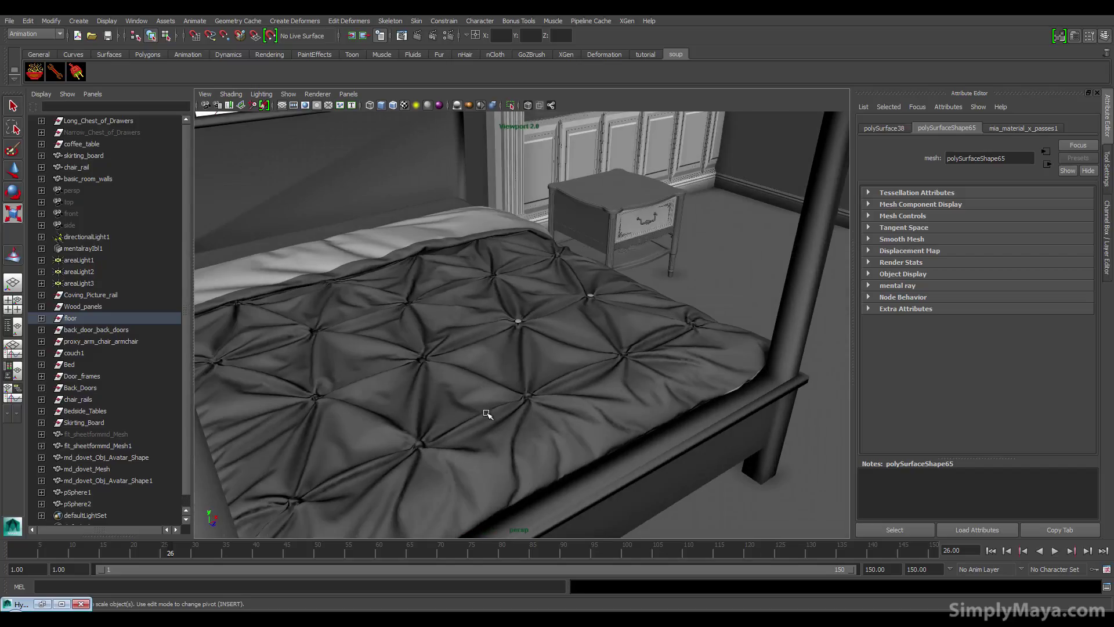